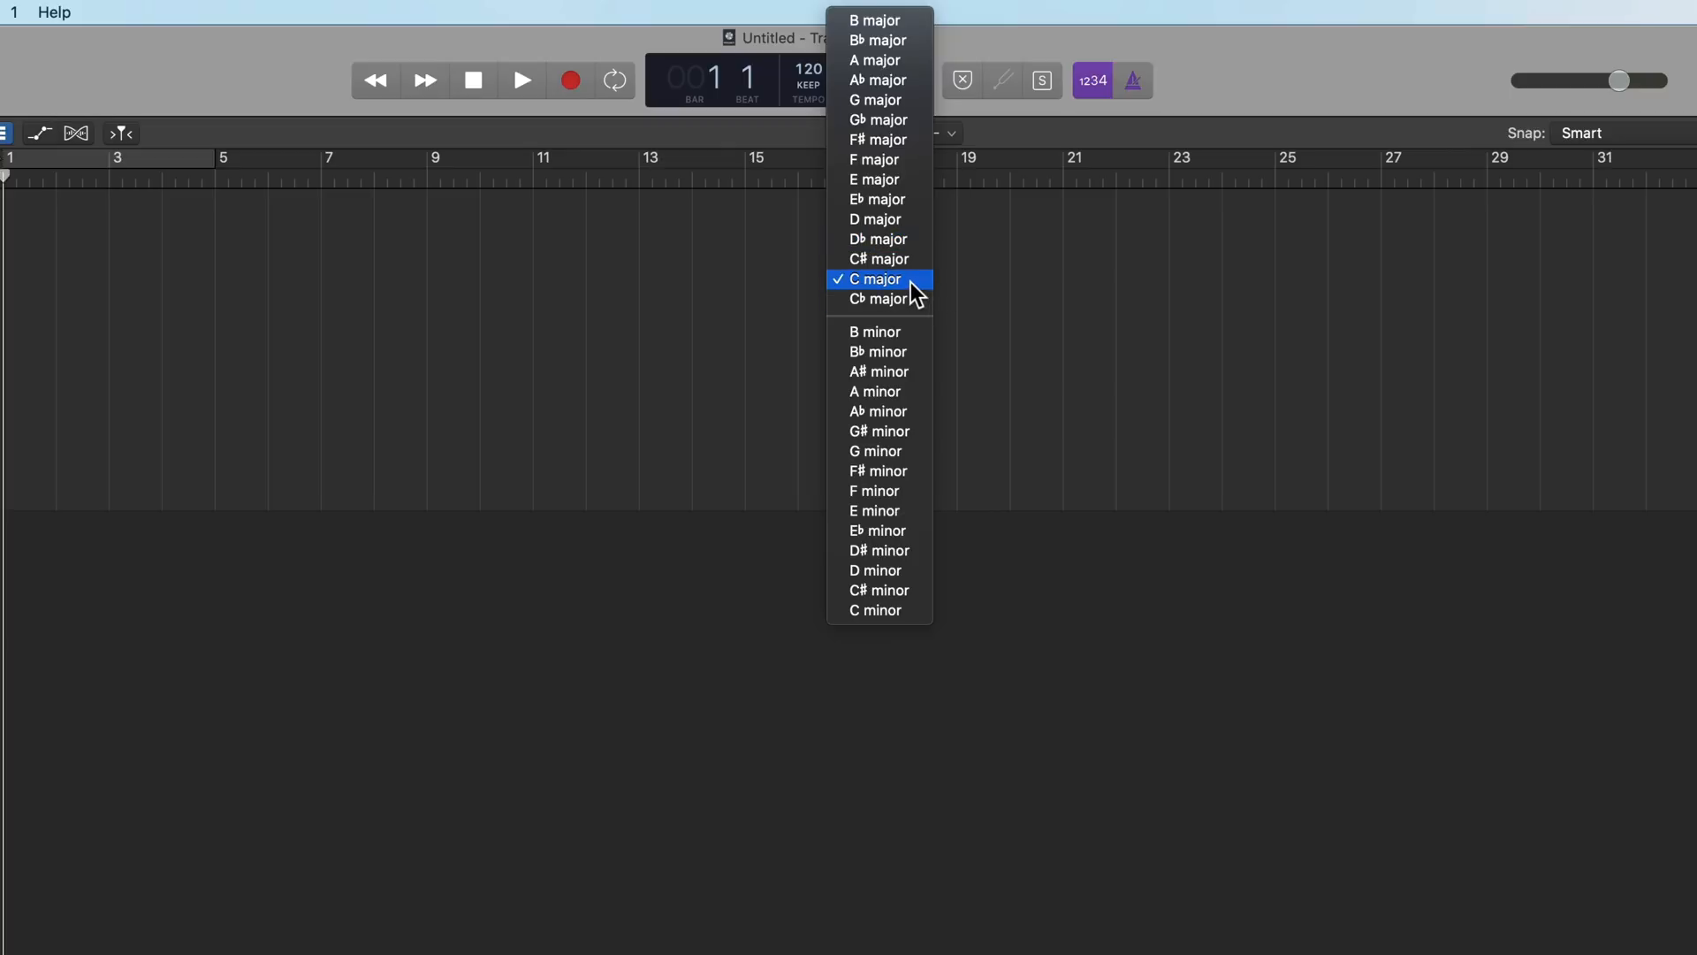
- Look at the Apple Loops library and set the project's key signature to G minor
{"action": "left_click", "coordinate": [912, 281]}
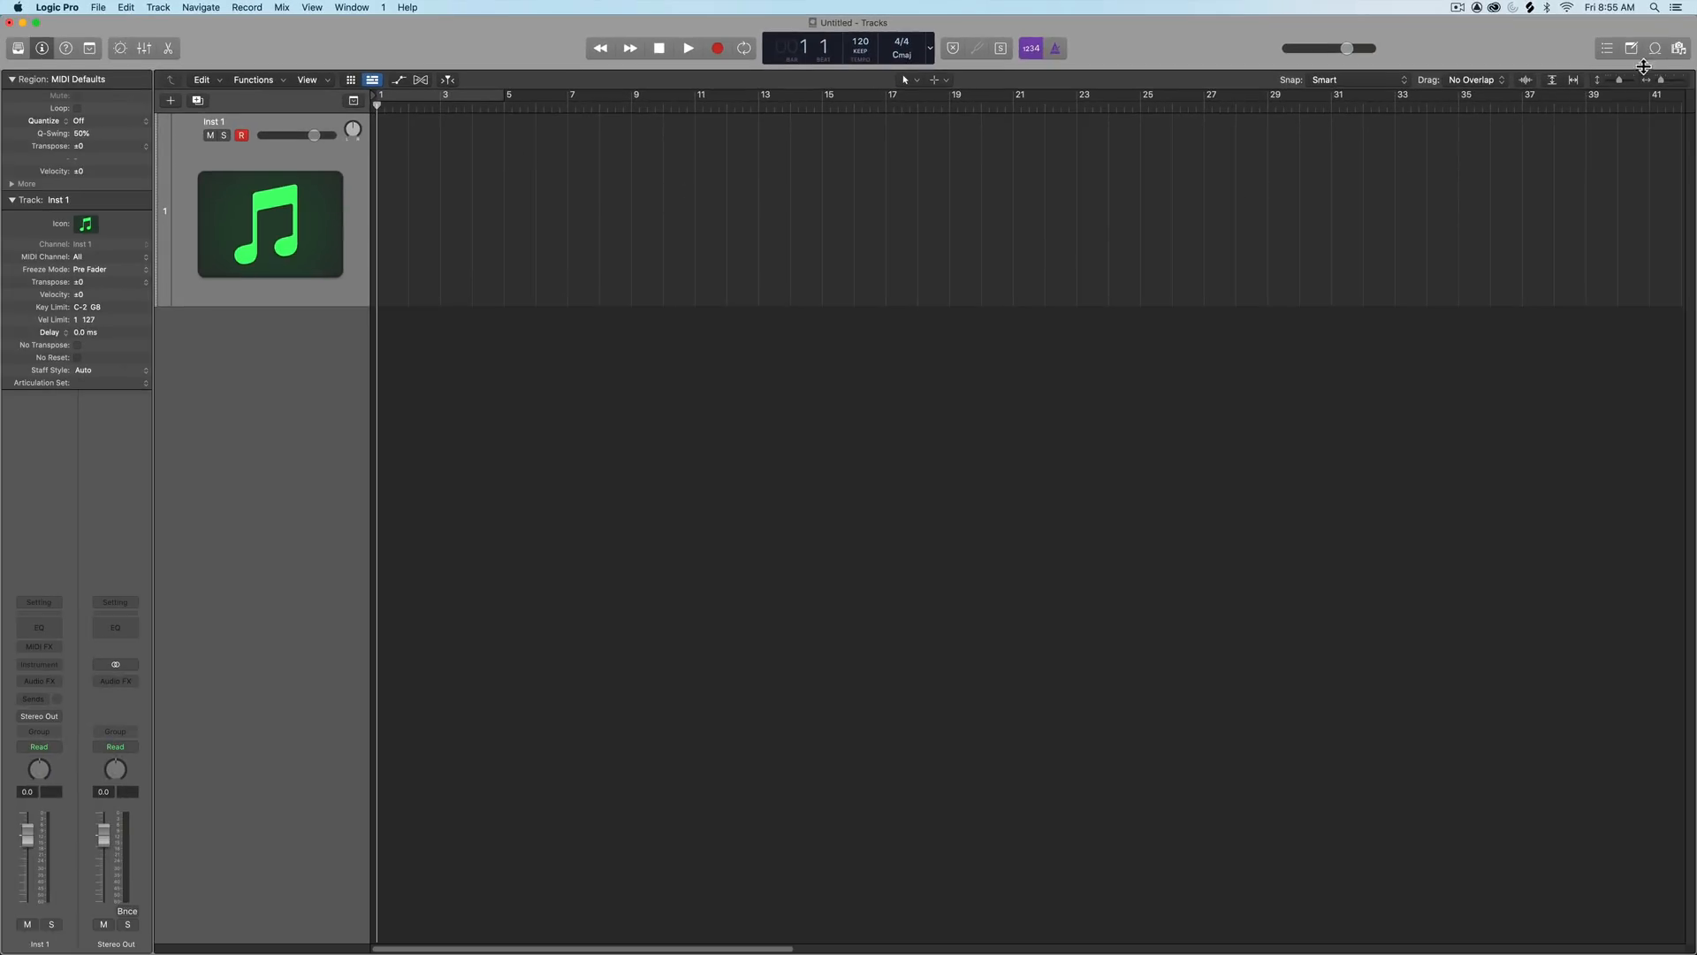
{"action": "left_click", "coordinate": [1655, 49]}
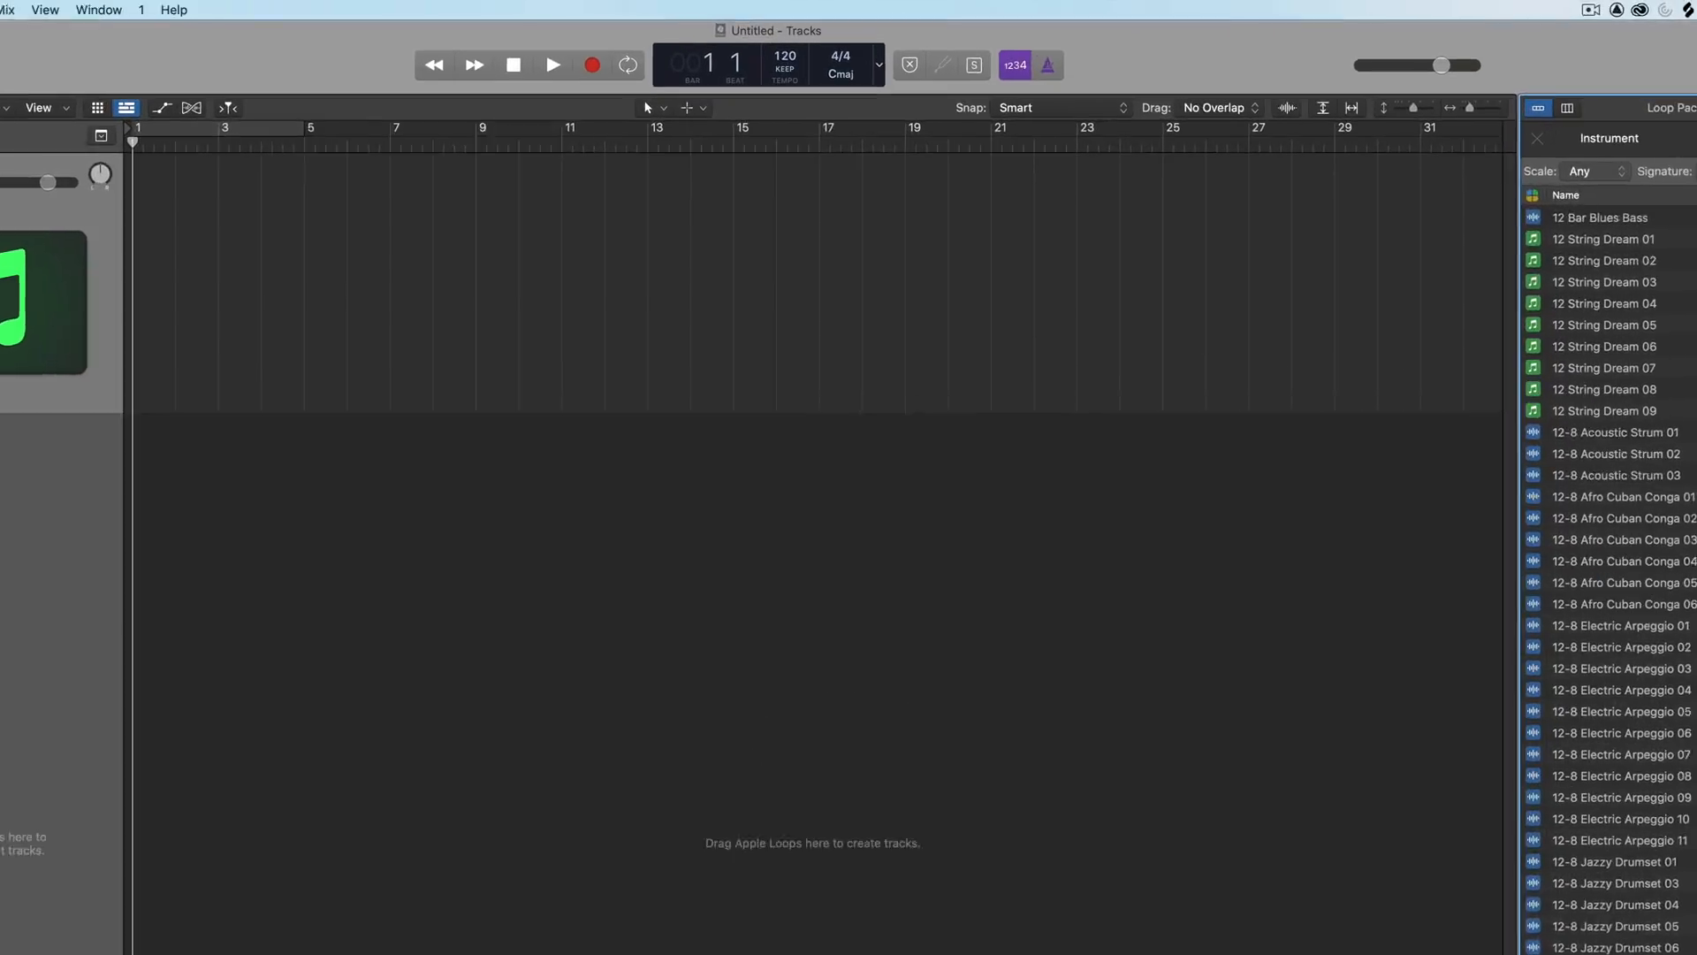
{"action": "left_click", "coordinate": [820, 88]}
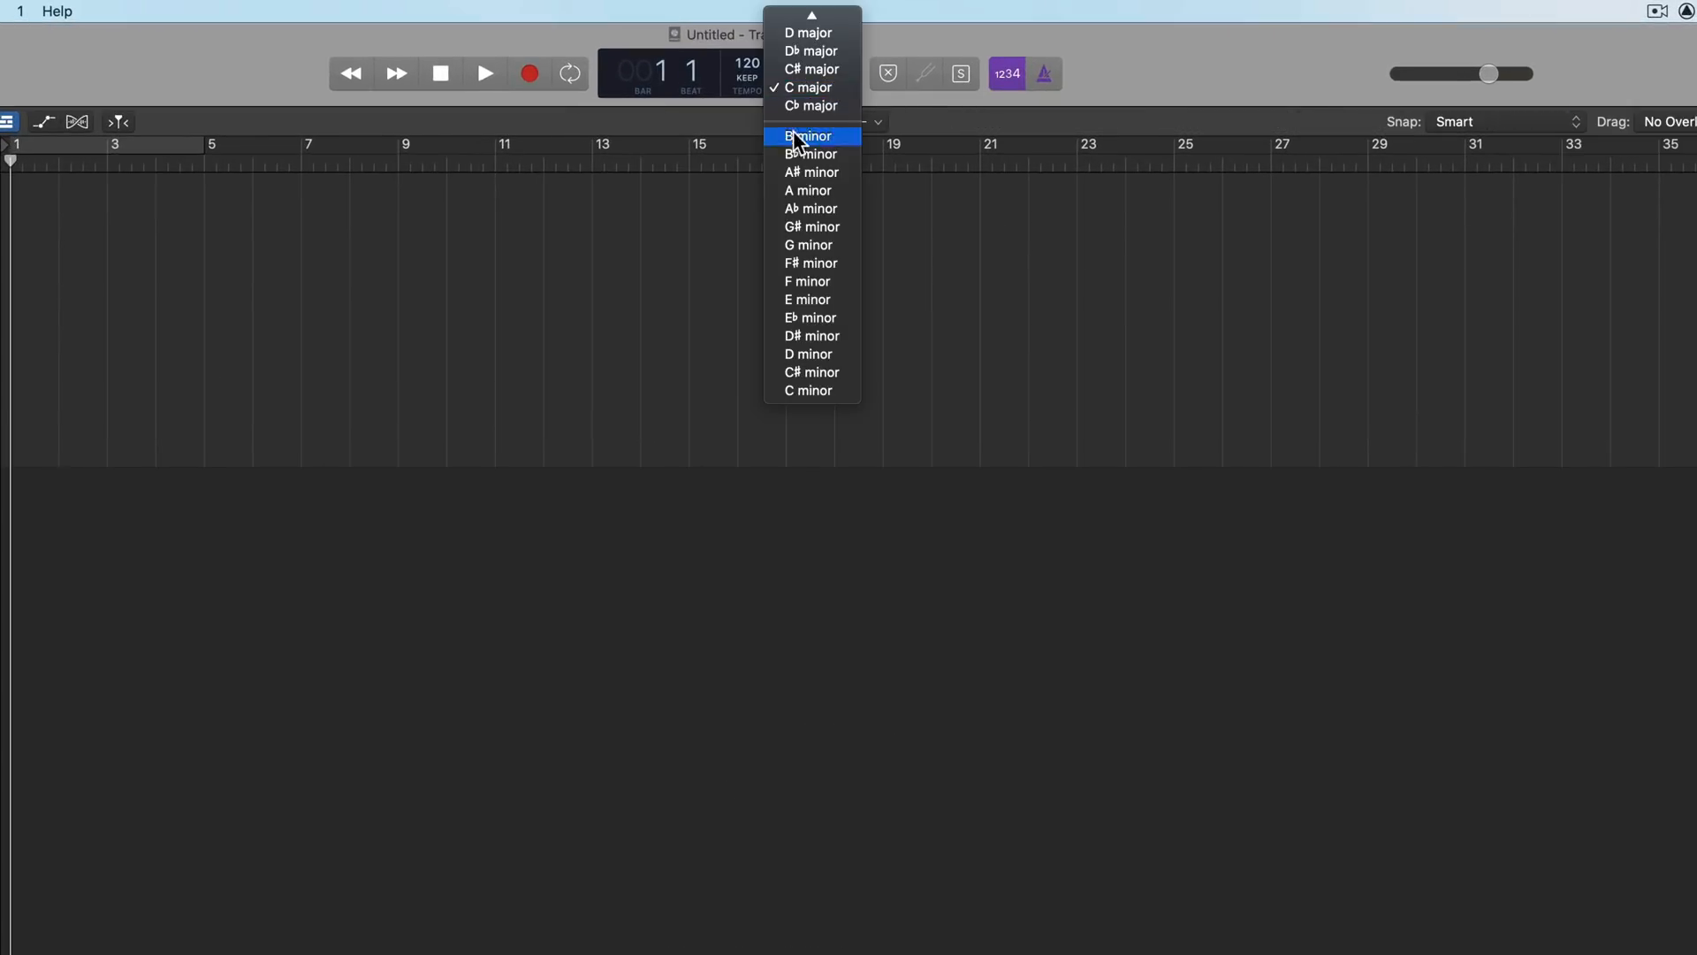
{"action": "left_click", "coordinate": [829, 245]}
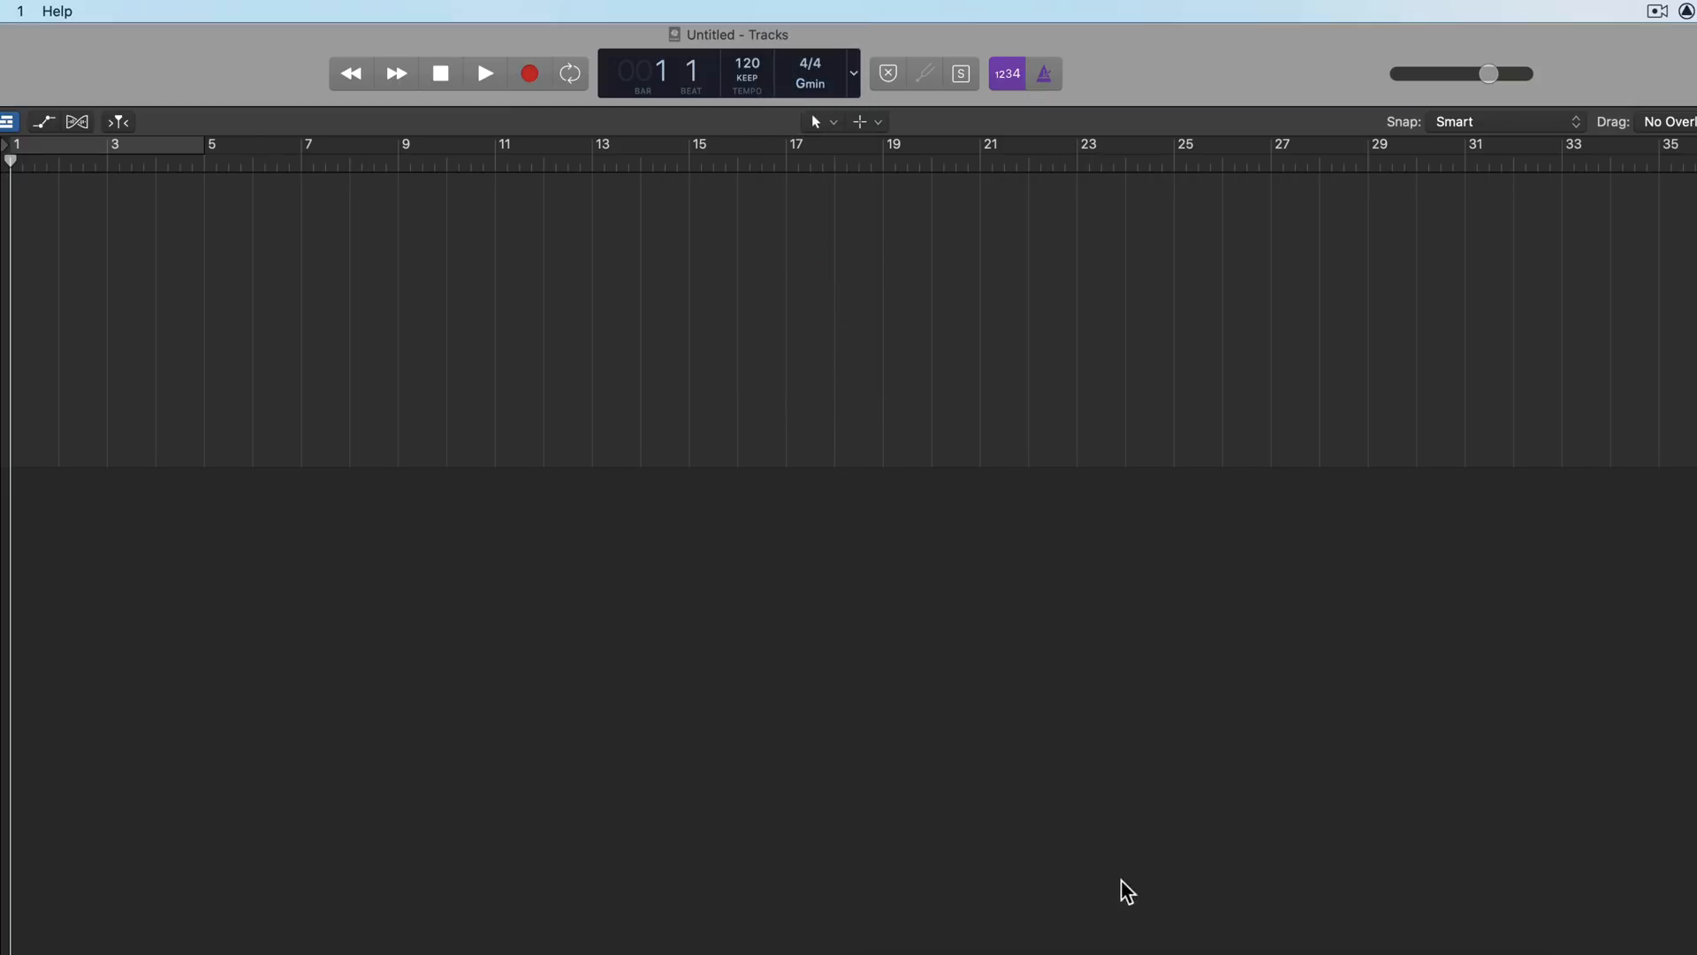
- Create a pattern region on the Inst 1 track and enter an ascending run of steps from G2 toward G3 in the enlarged Step Sequencer
{"action": "key", "text": "super+k"}
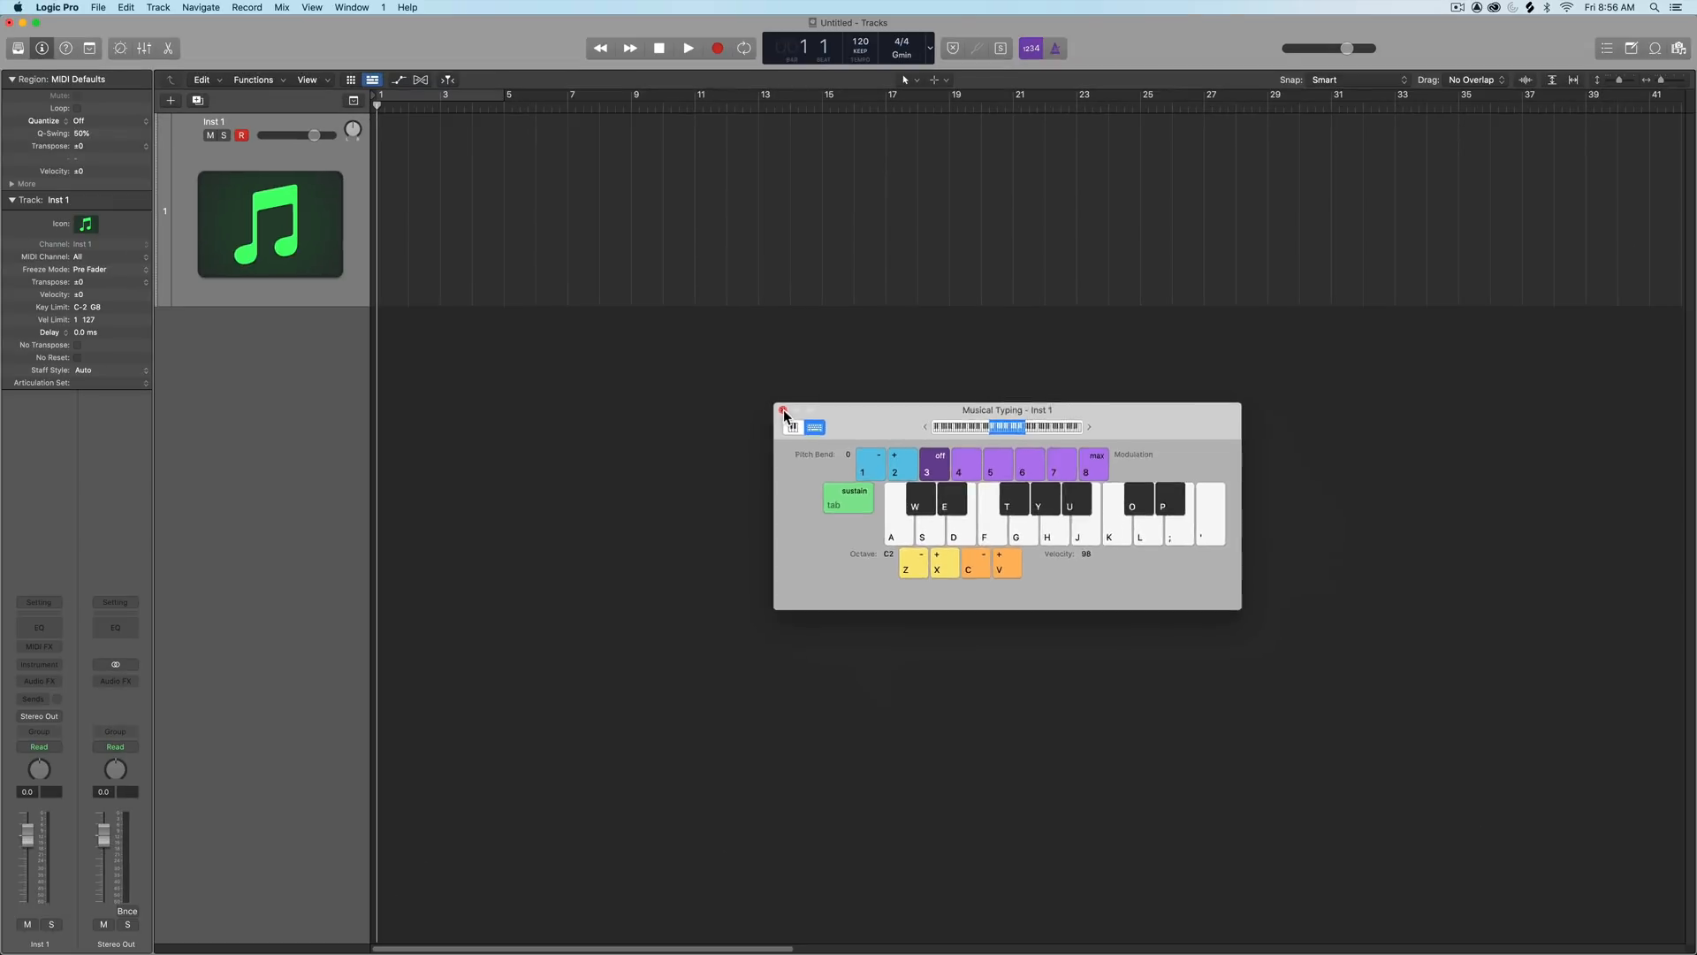
{"action": "left_click", "coordinate": [783, 410]}
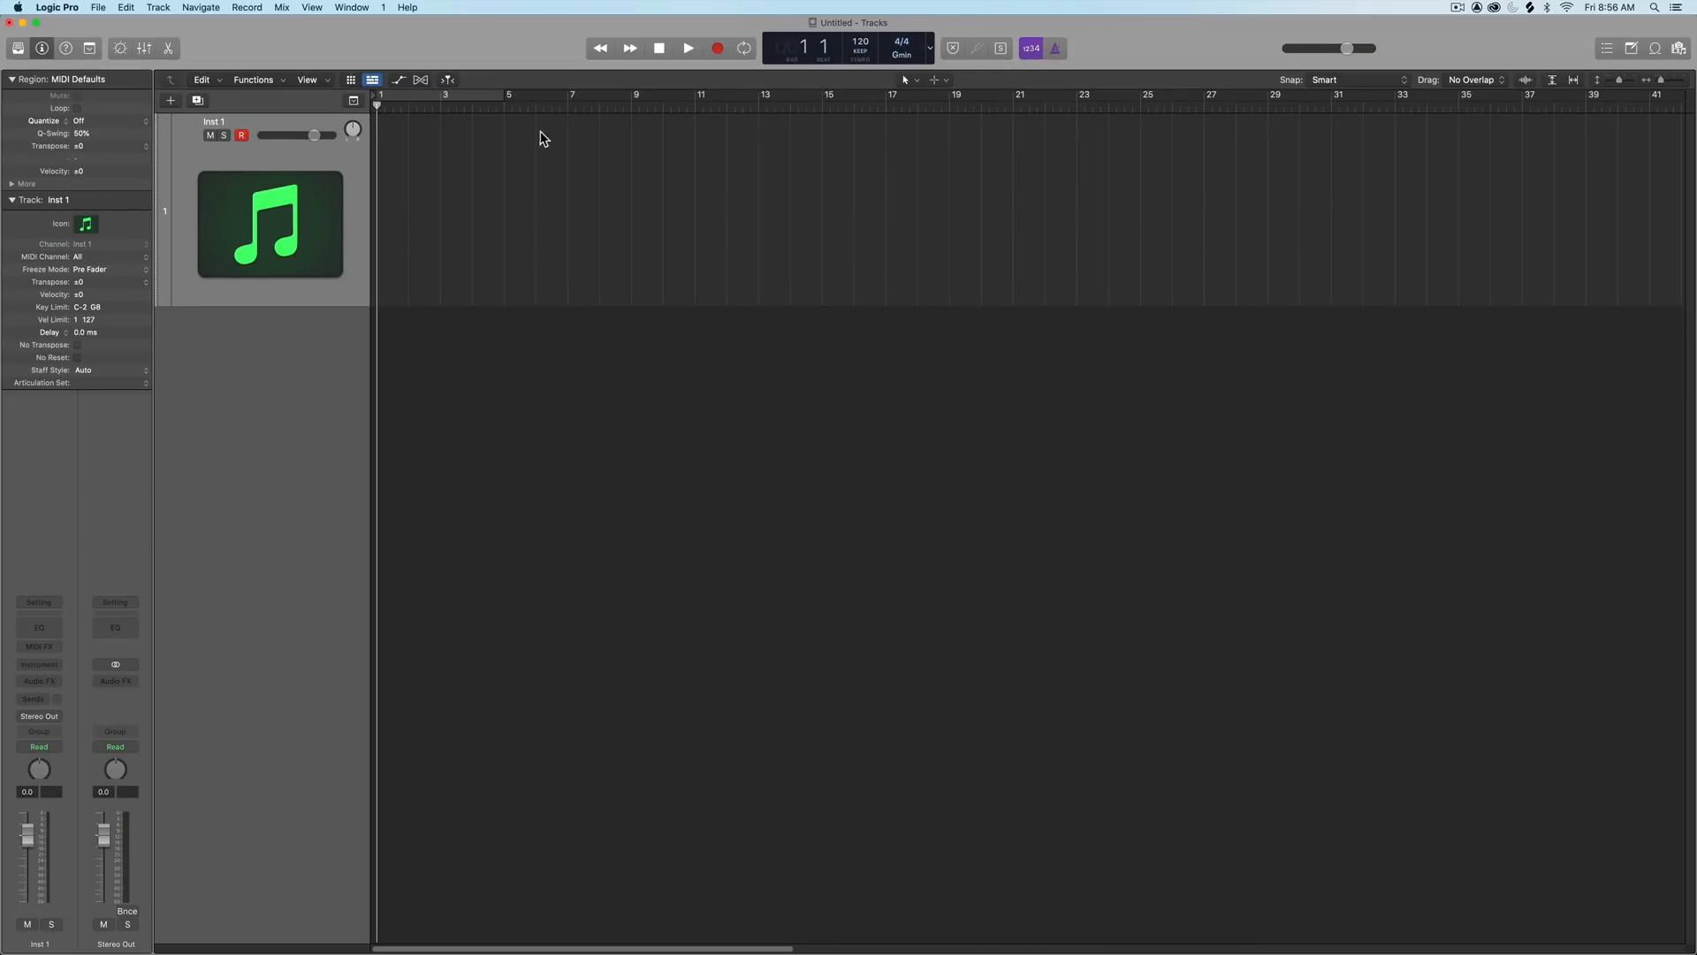
{"action": "right_click", "coordinate": [358, 114]}
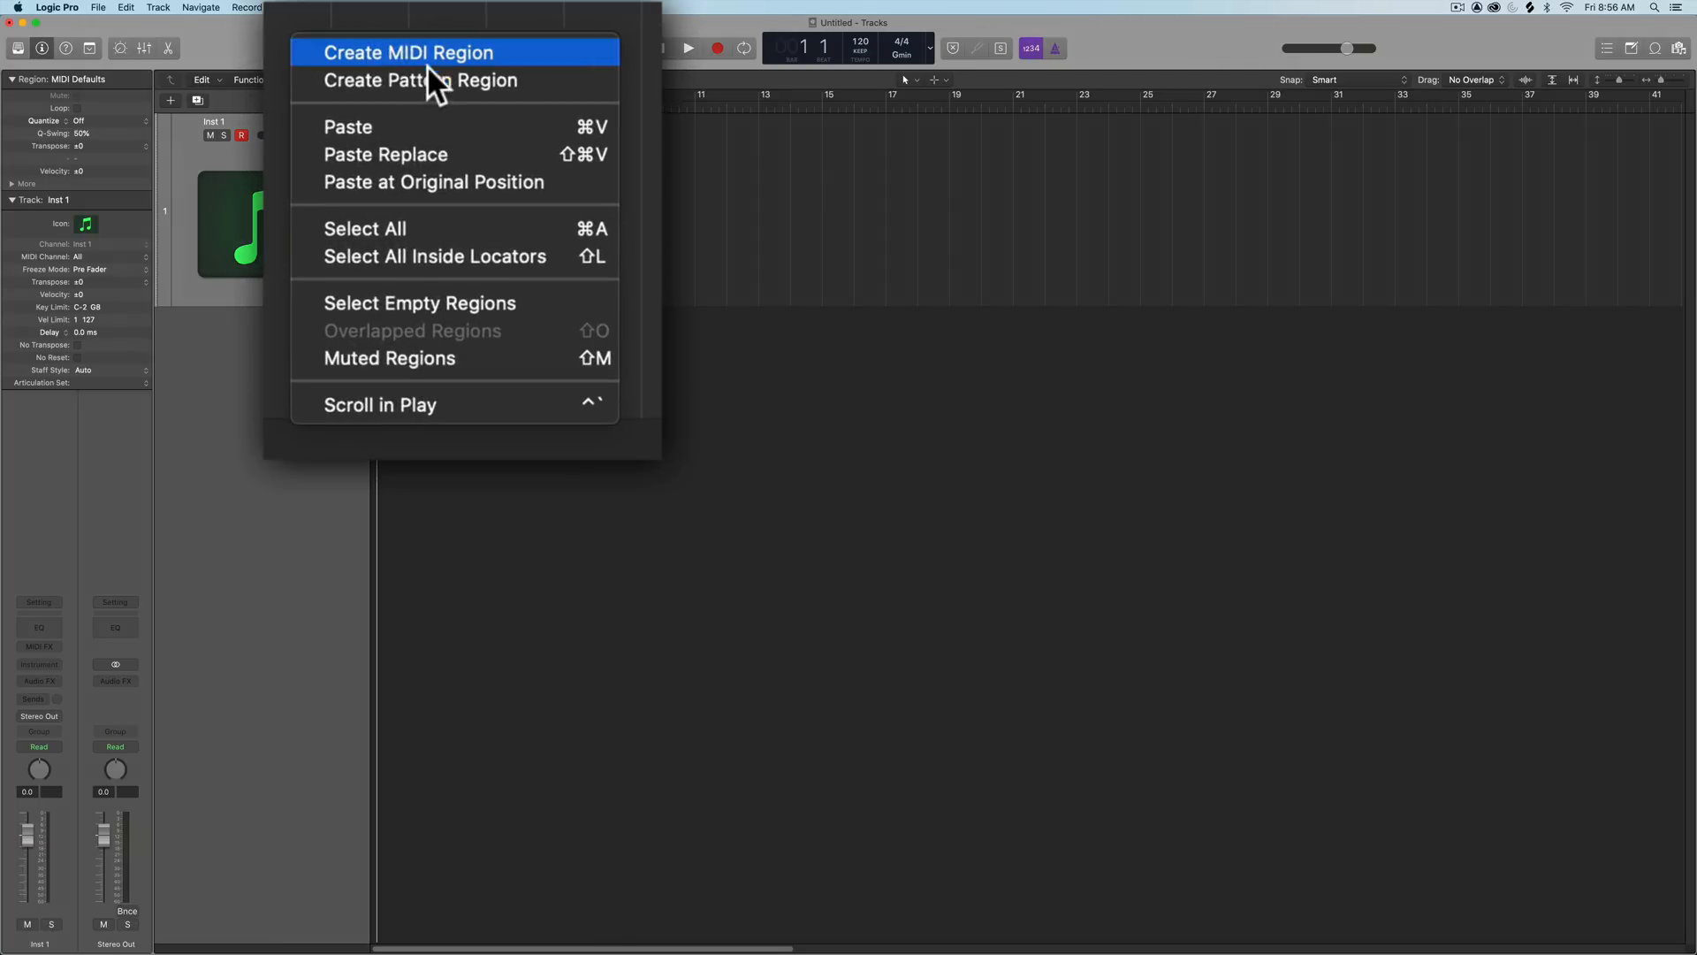
{"action": "left_click", "coordinate": [433, 138]}
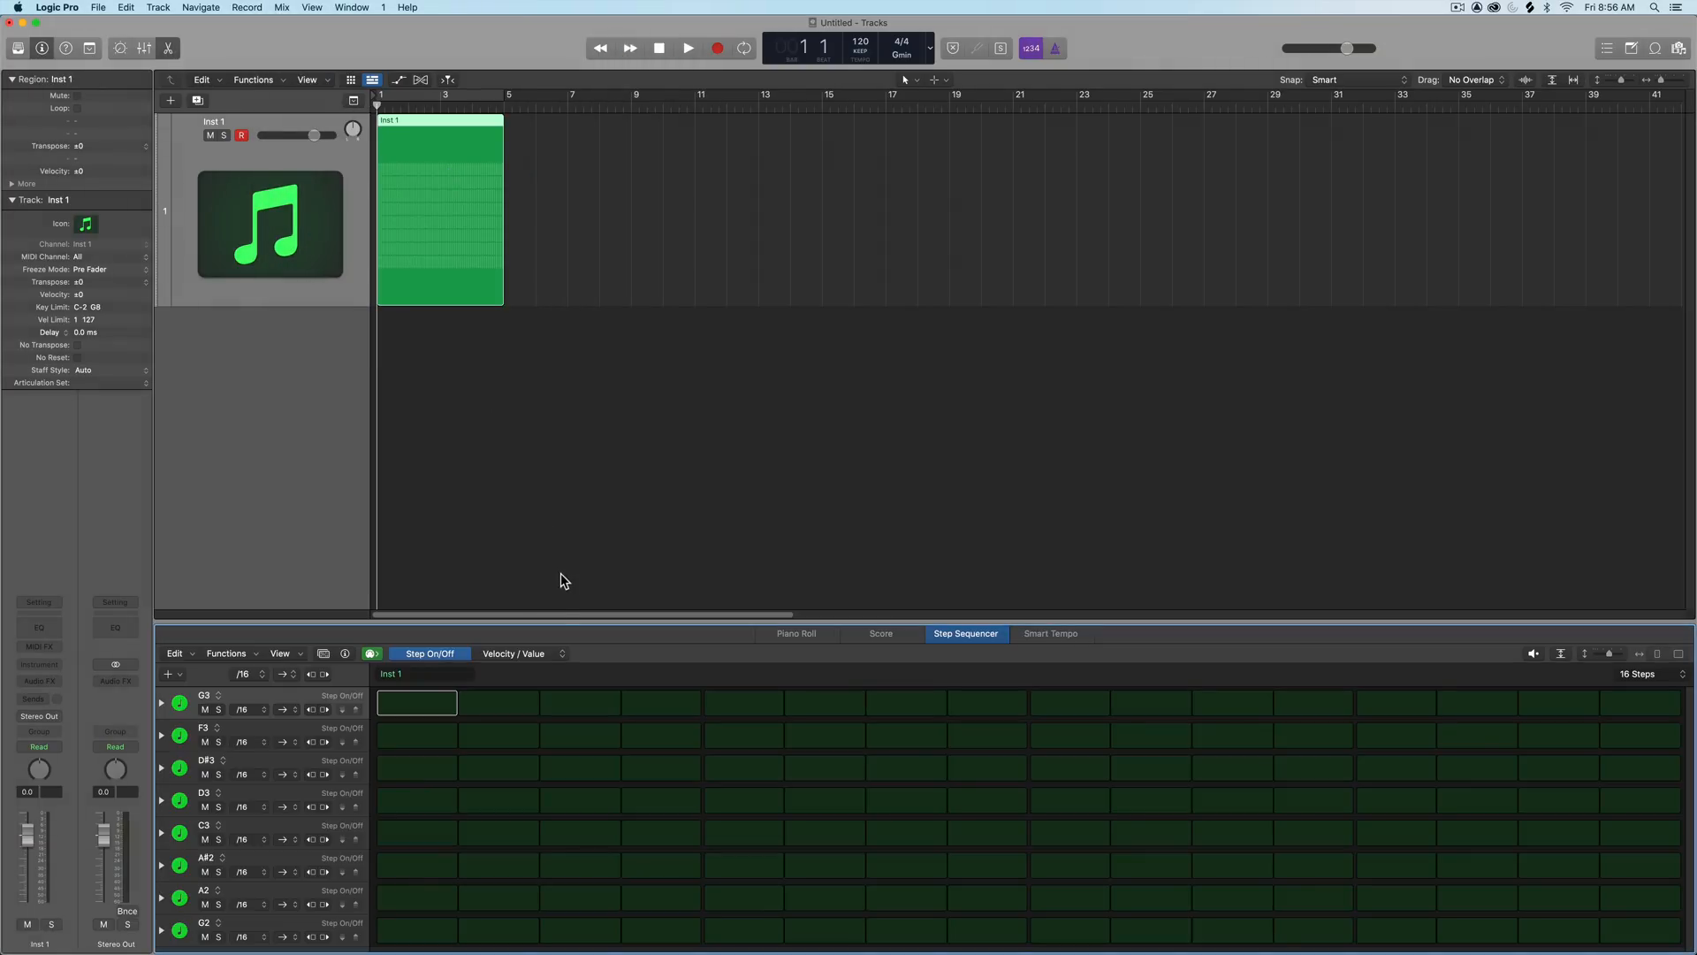
{"action": "left_click_drag", "start_coordinate": [560, 622], "coordinate": [561, 406]}
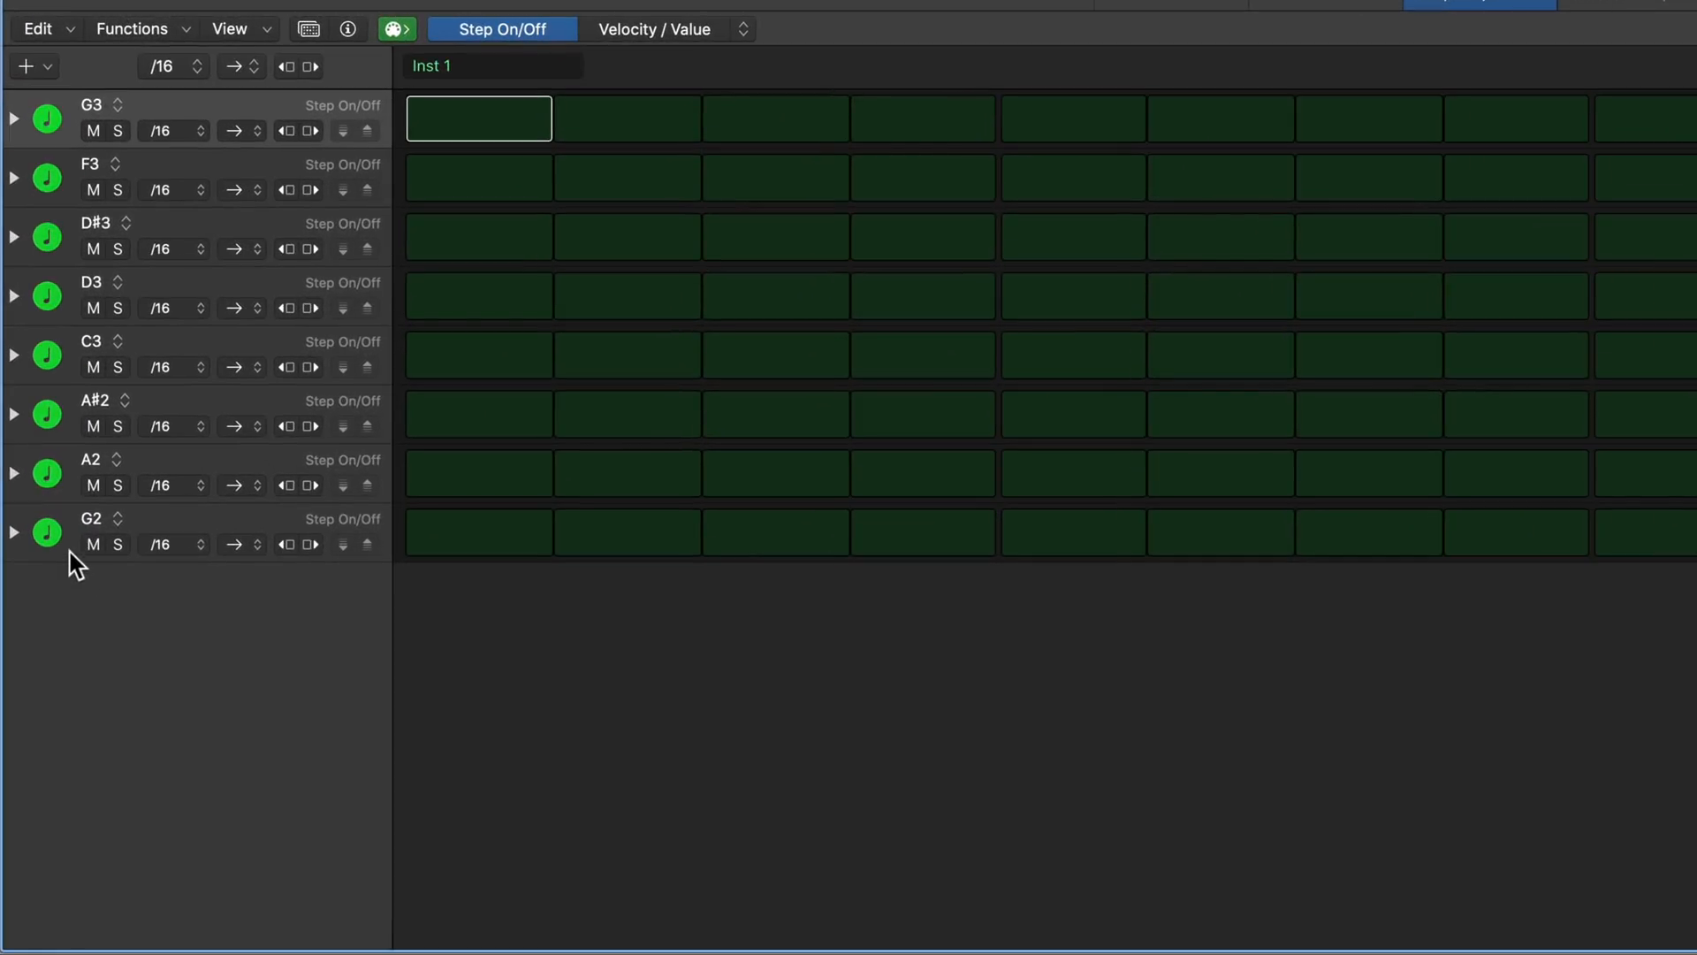
{"action": "left_click", "coordinate": [97, 597]}
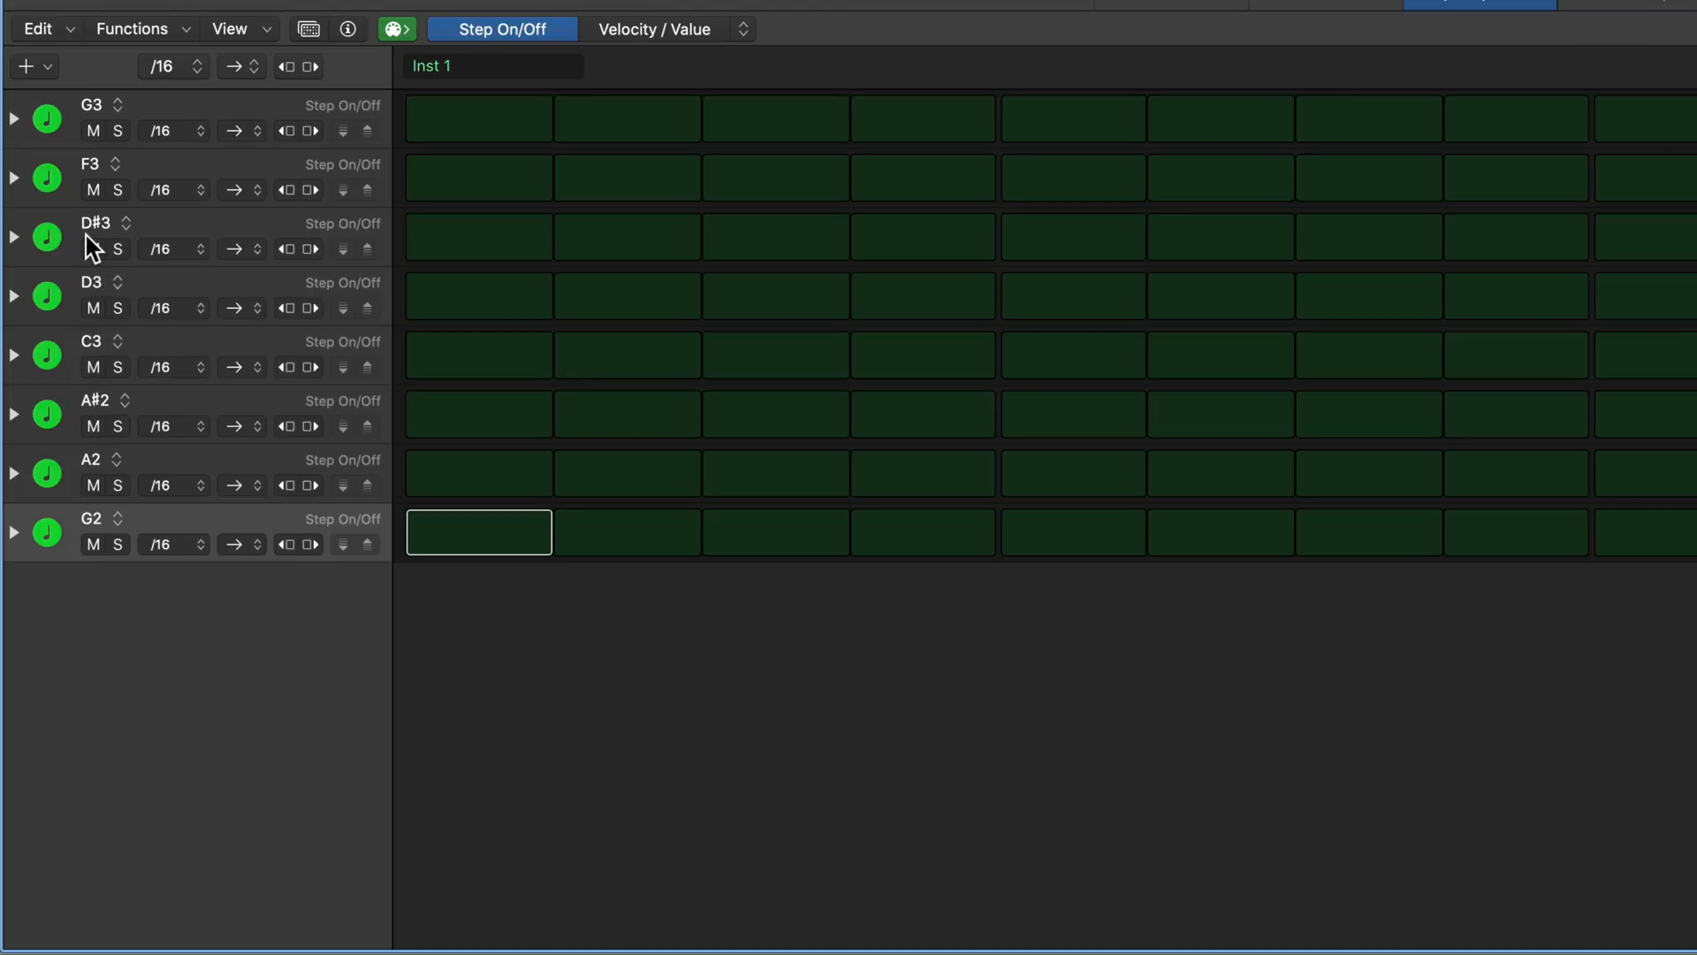
{"action": "mouse_move", "coordinate": [478, 528]}
{"action": "left_mouse_down"}
{"action": "mouse_move", "coordinate": [1064, 296]}
{"action": "mouse_move", "coordinate": [1503, 152]}
{"action": "left_mouse_up"}
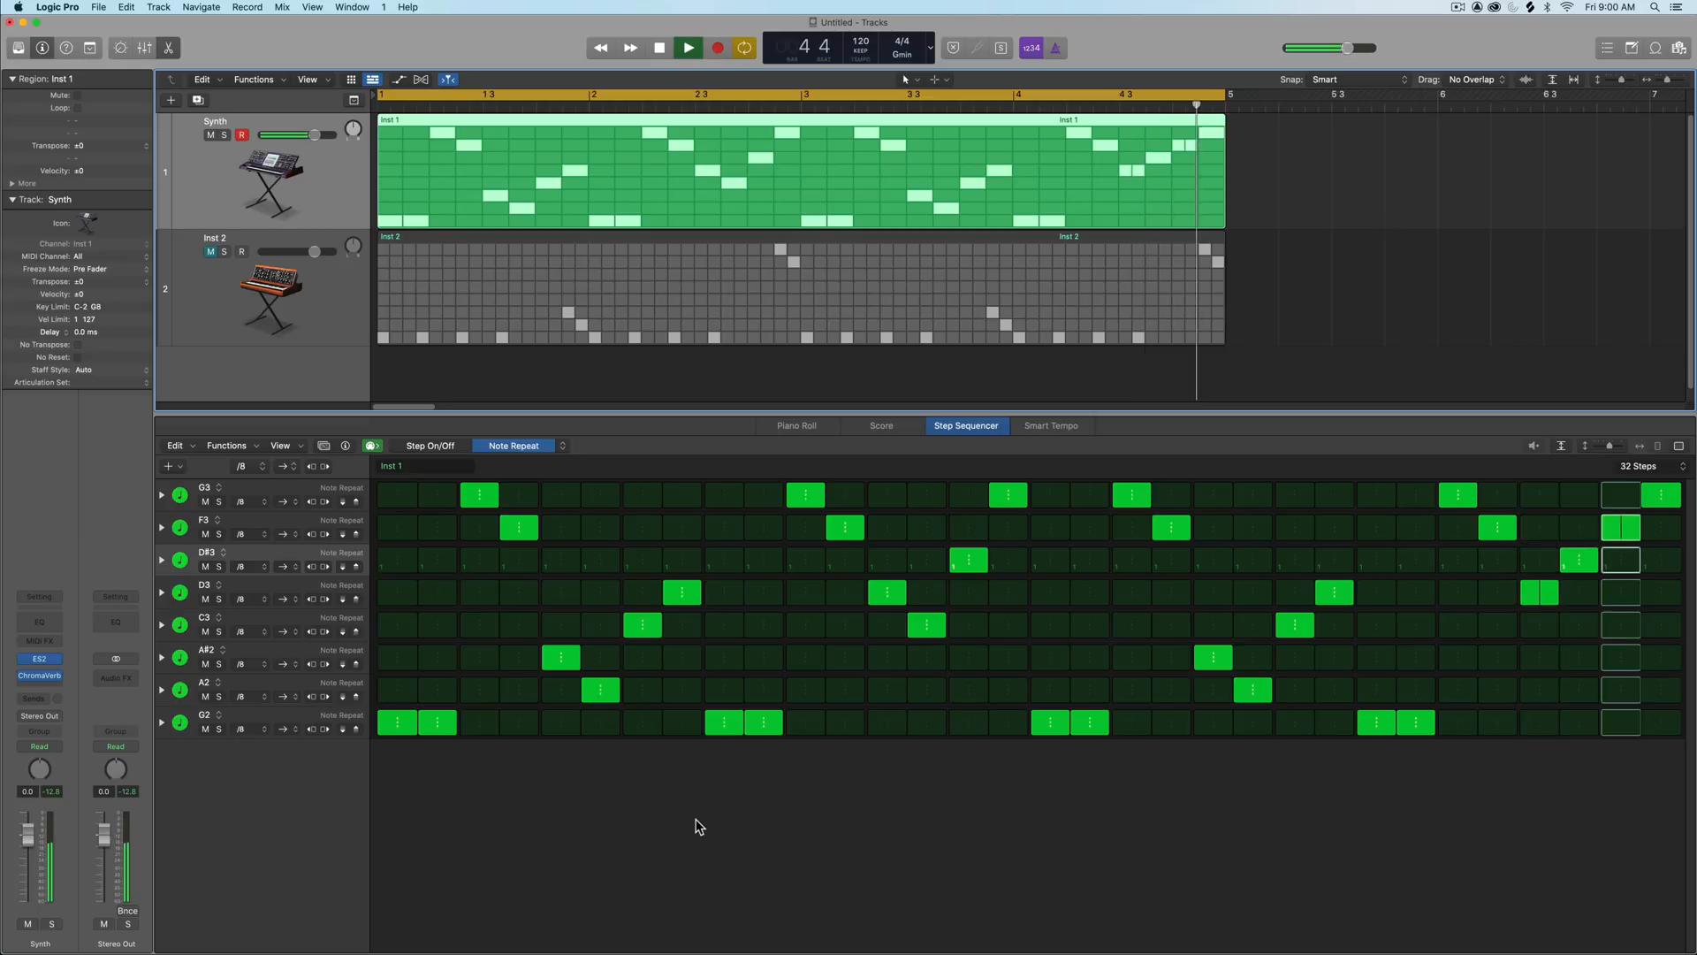
- Show the Inst 2 track's pattern and play it together with the Synth track
{"action": "key", "text": "space"}
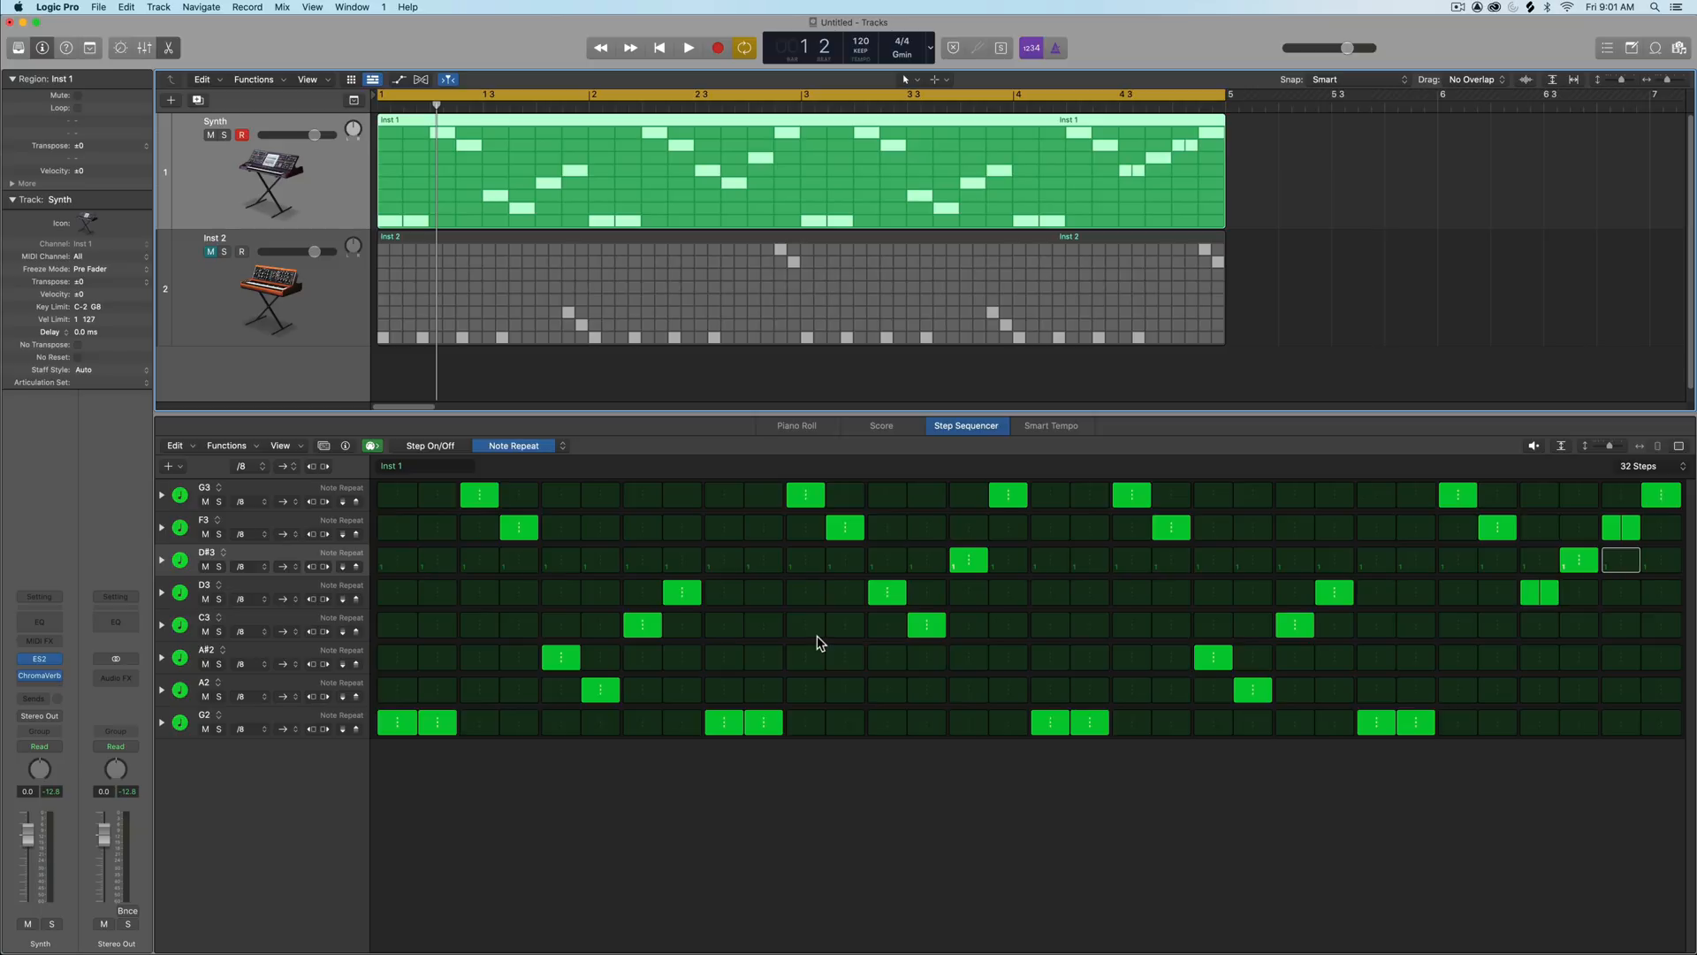
{"action": "left_click", "coordinate": [243, 281]}
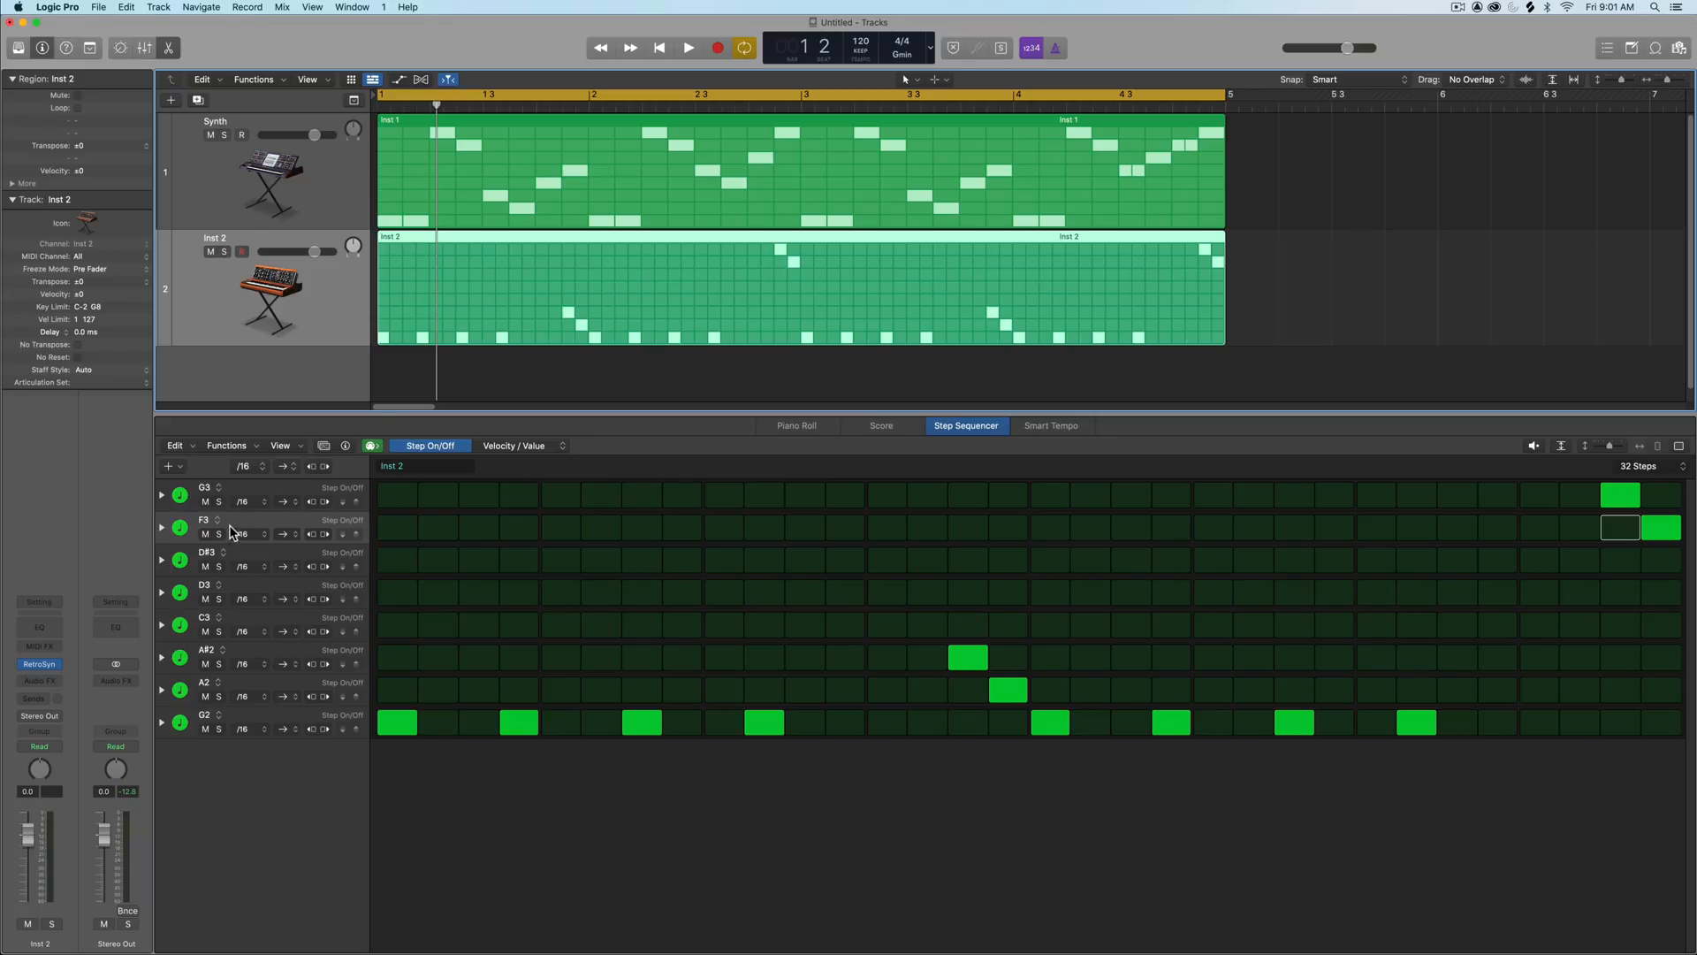
{"action": "key", "text": "space"}
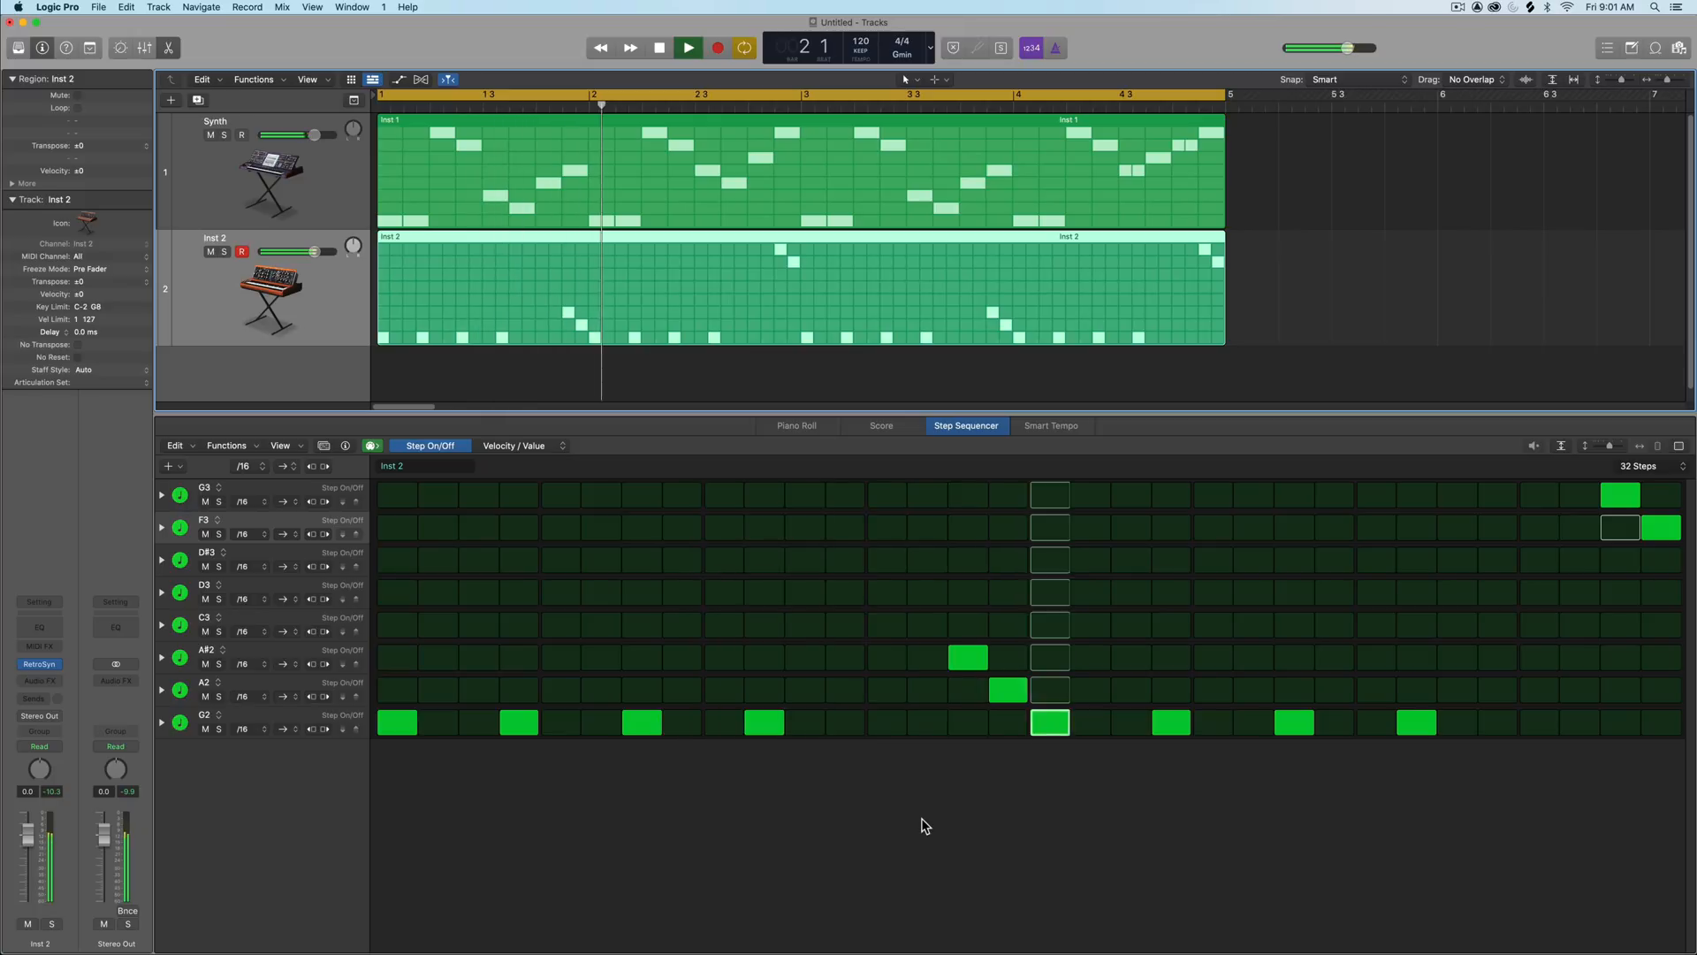
{"action": "key", "text": "space"}
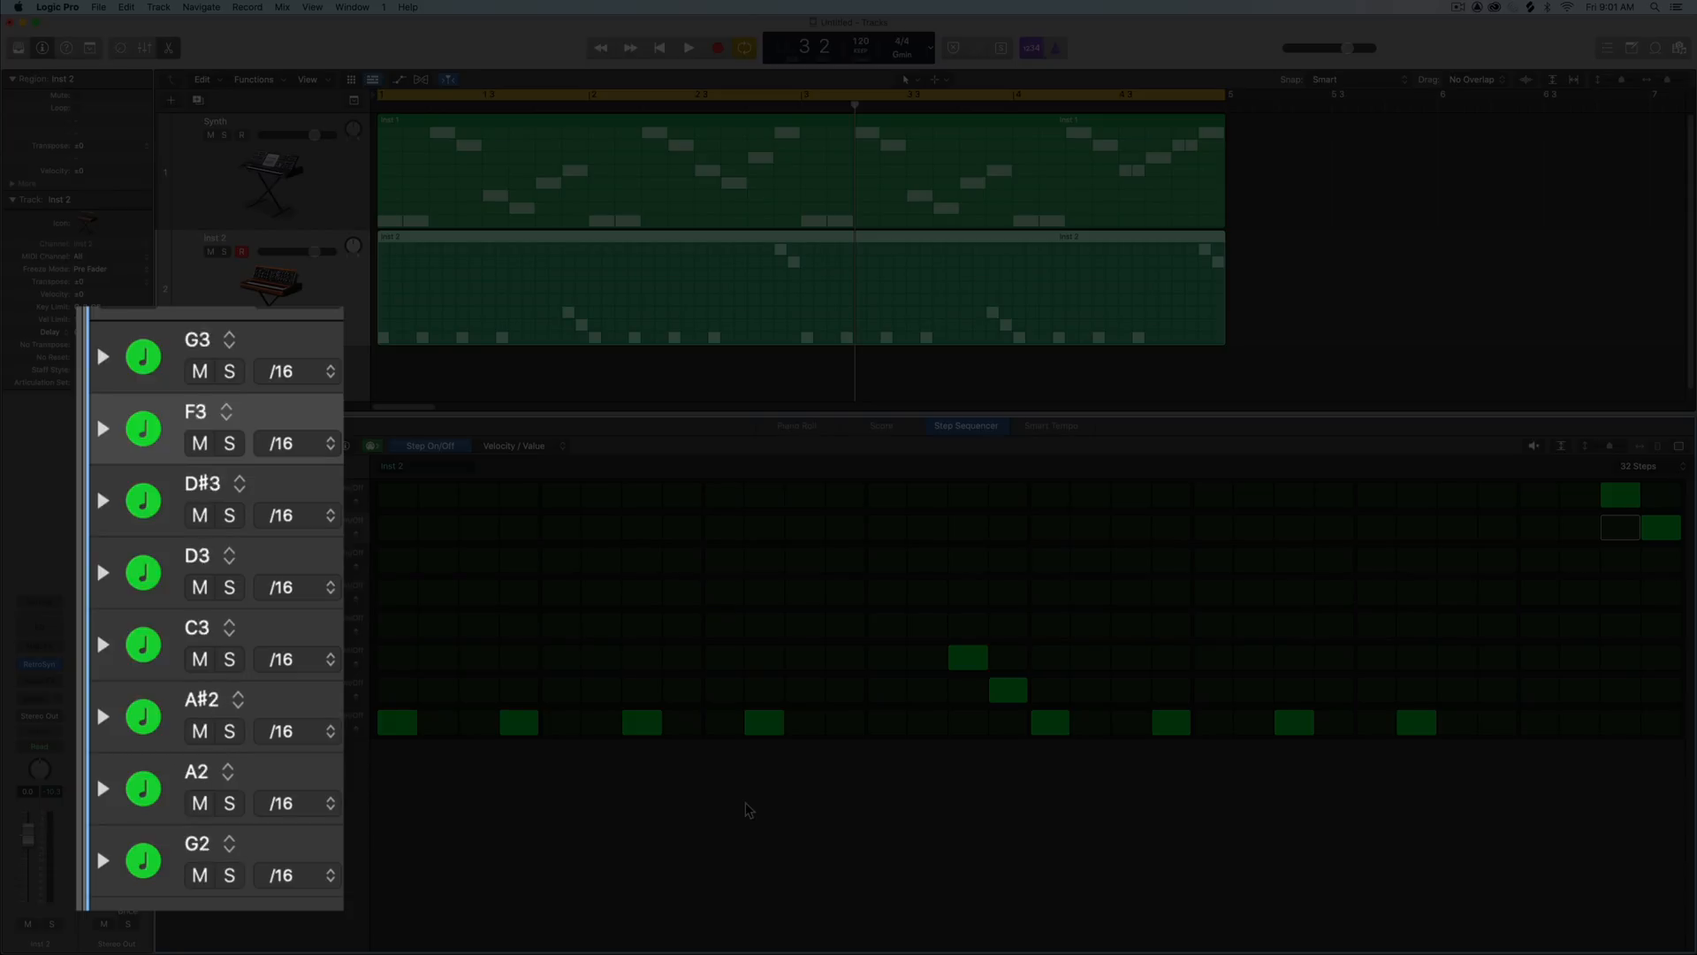
- Play back the Inst 2 bass pattern with the synth, and the Beat Machine drum pattern with the other tracks
{"action": "key", "text": "space"}
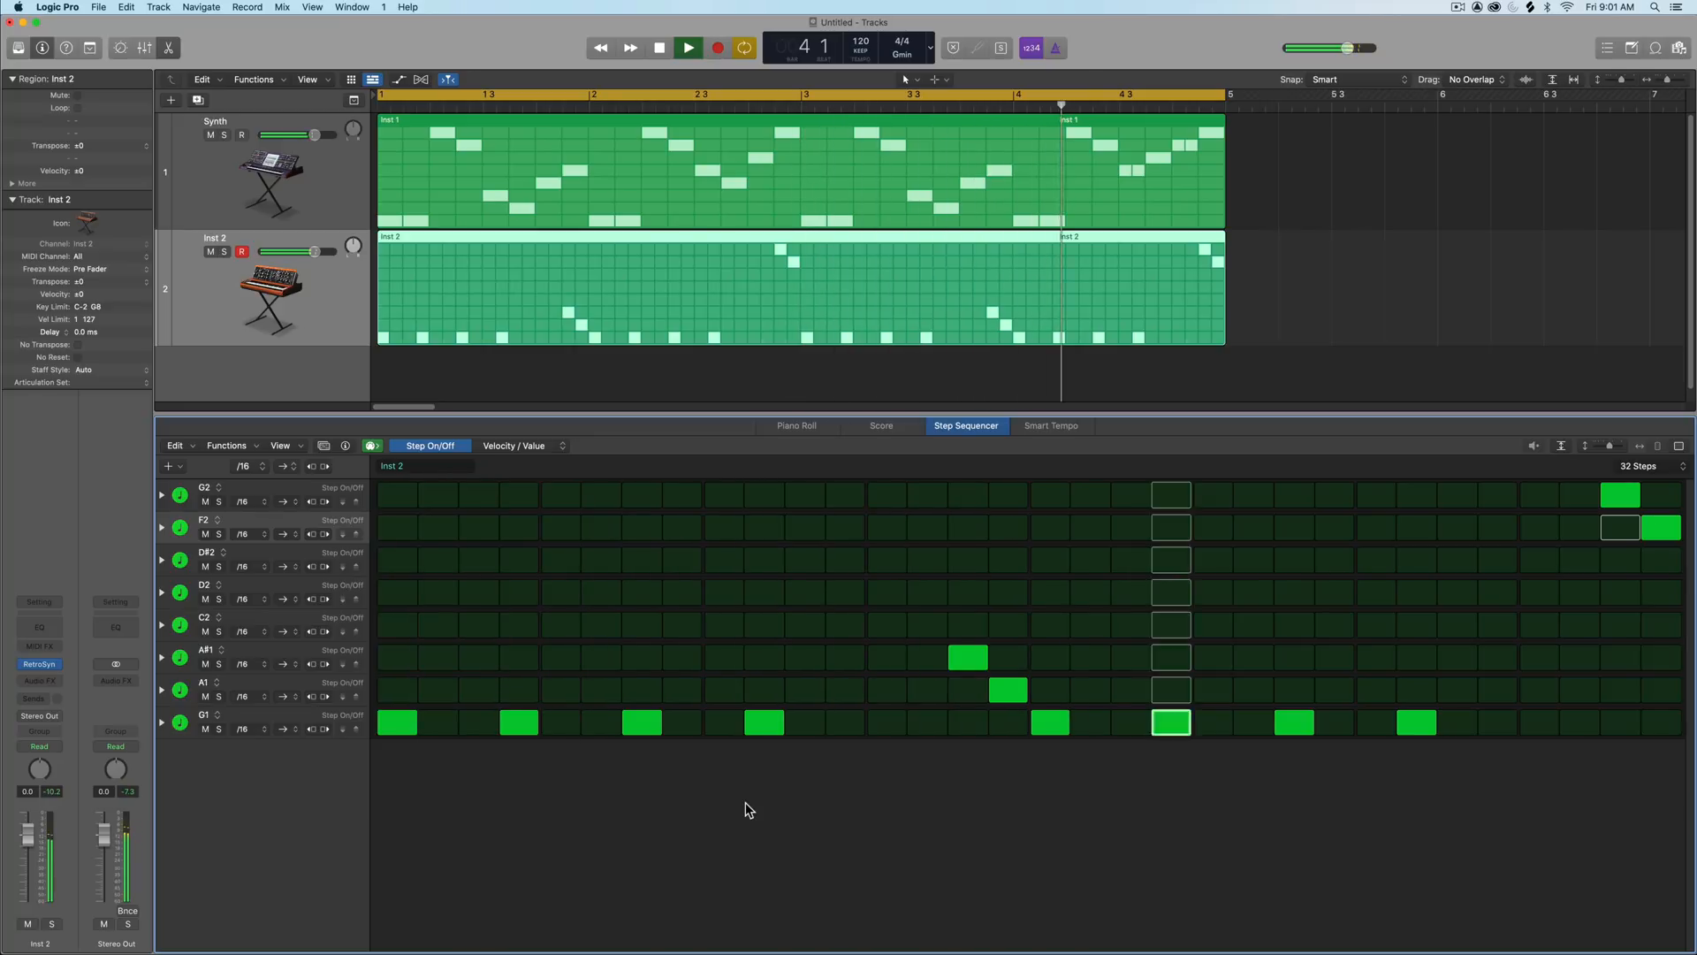
{"action": "key", "text": "space"}
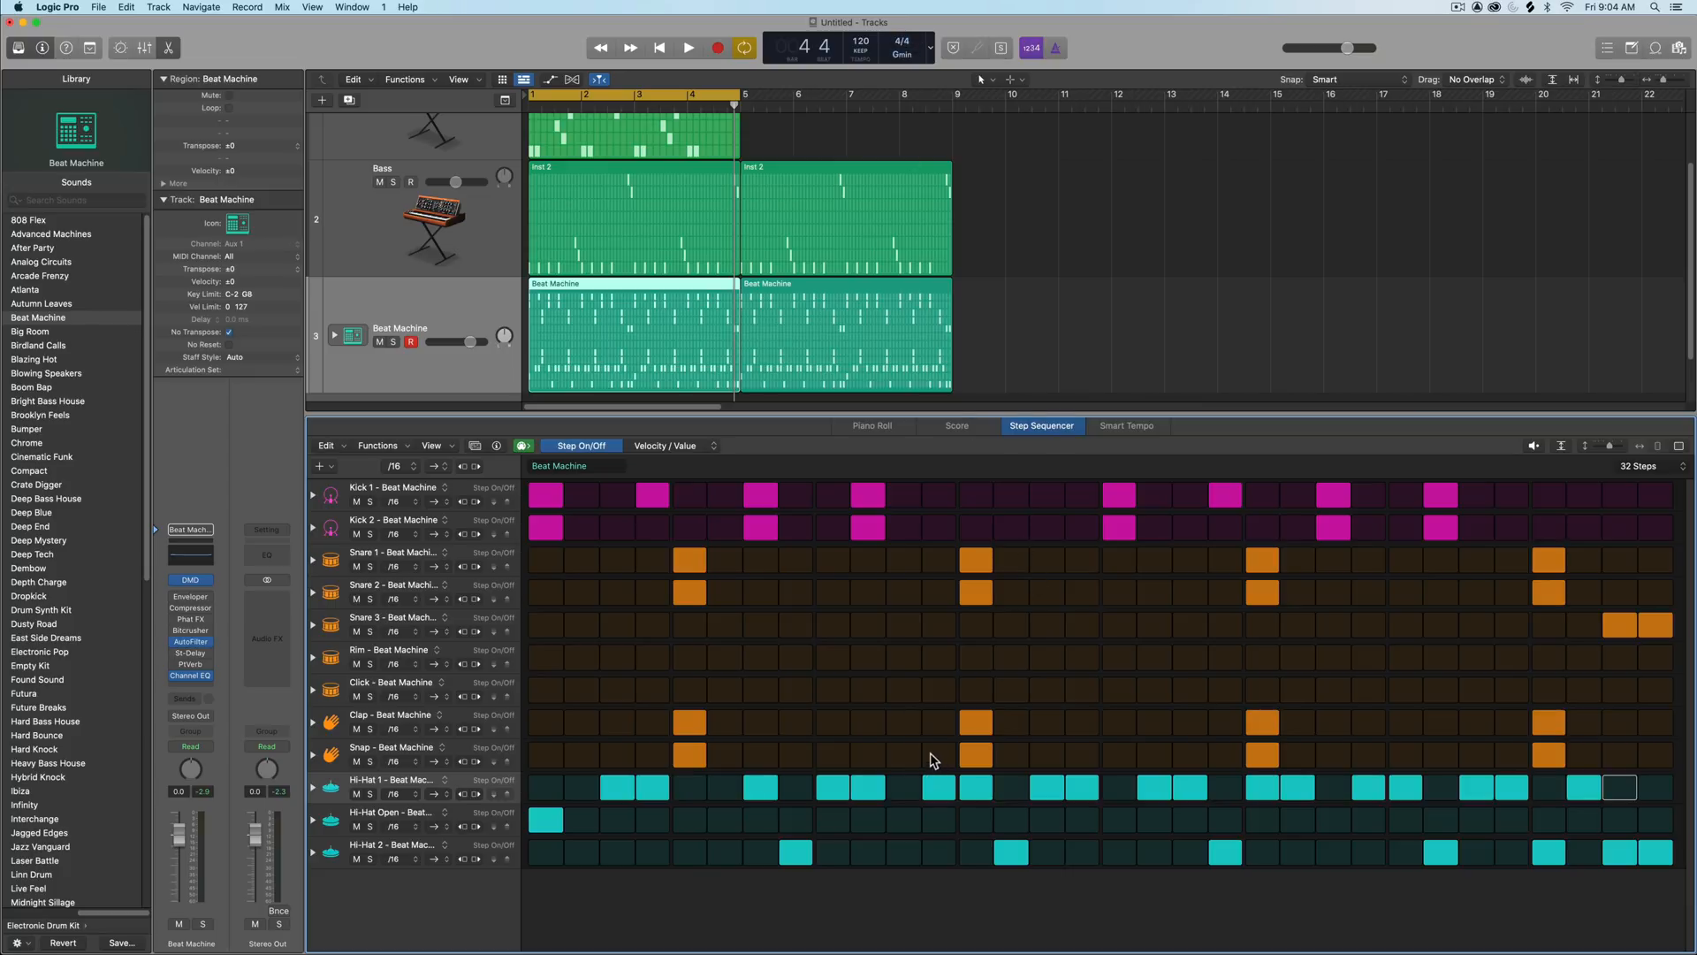
{"action": "key", "text": "space"}
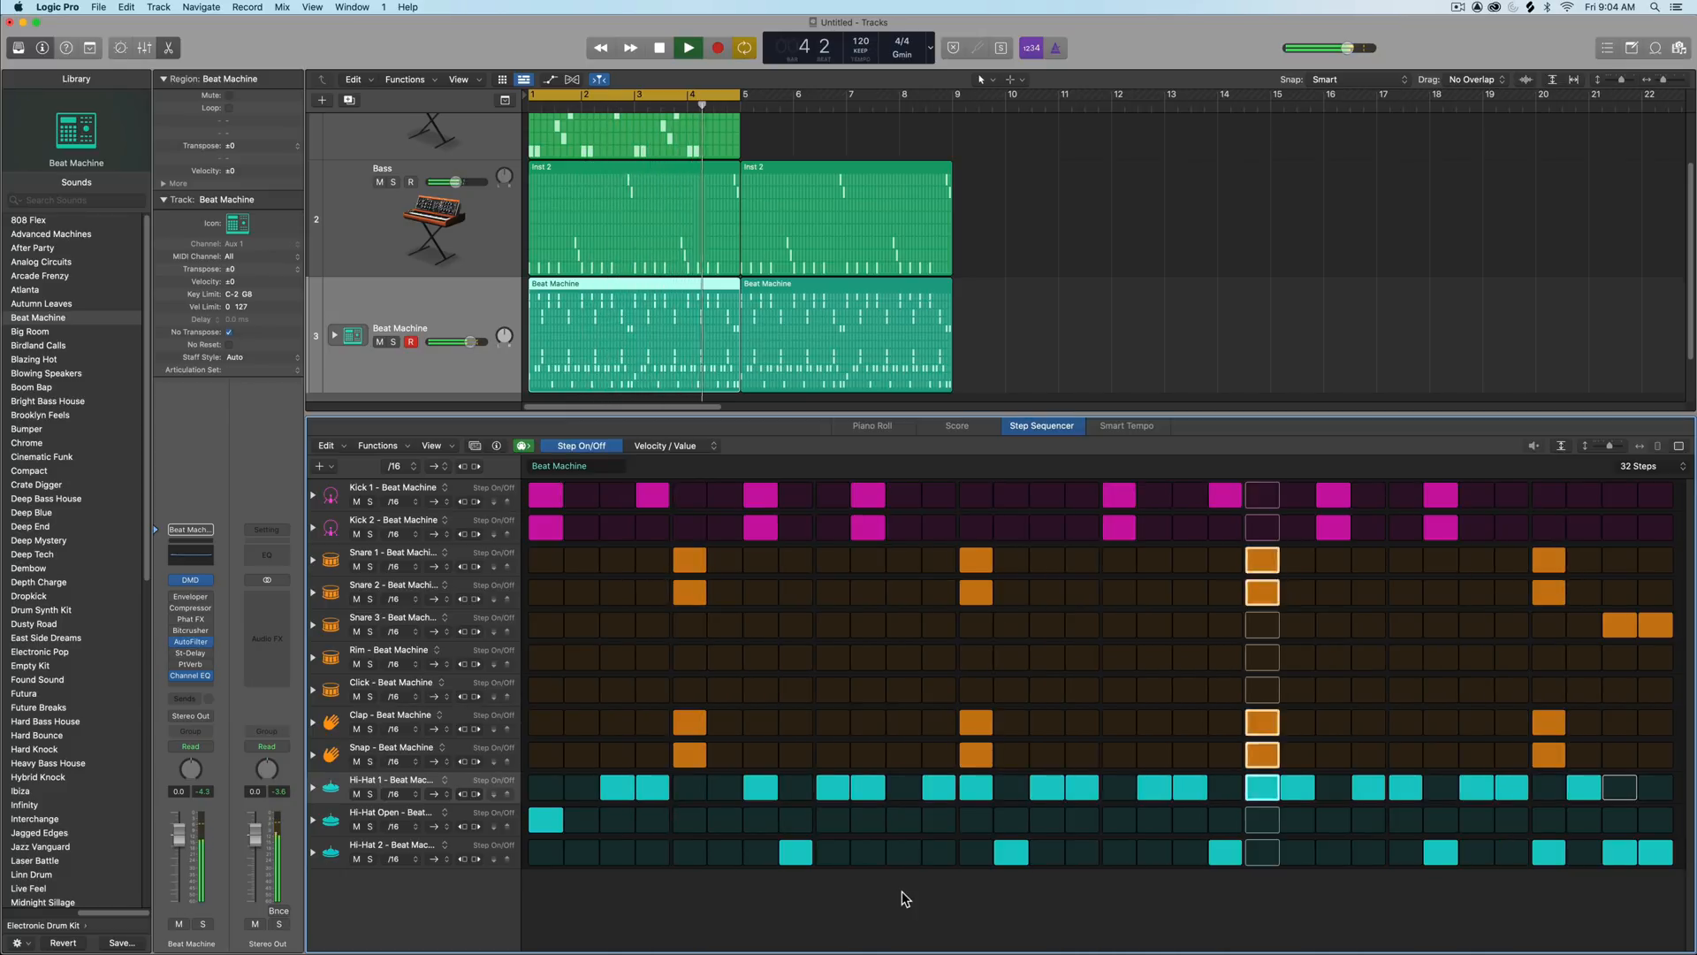
{"action": "key", "text": "space"}
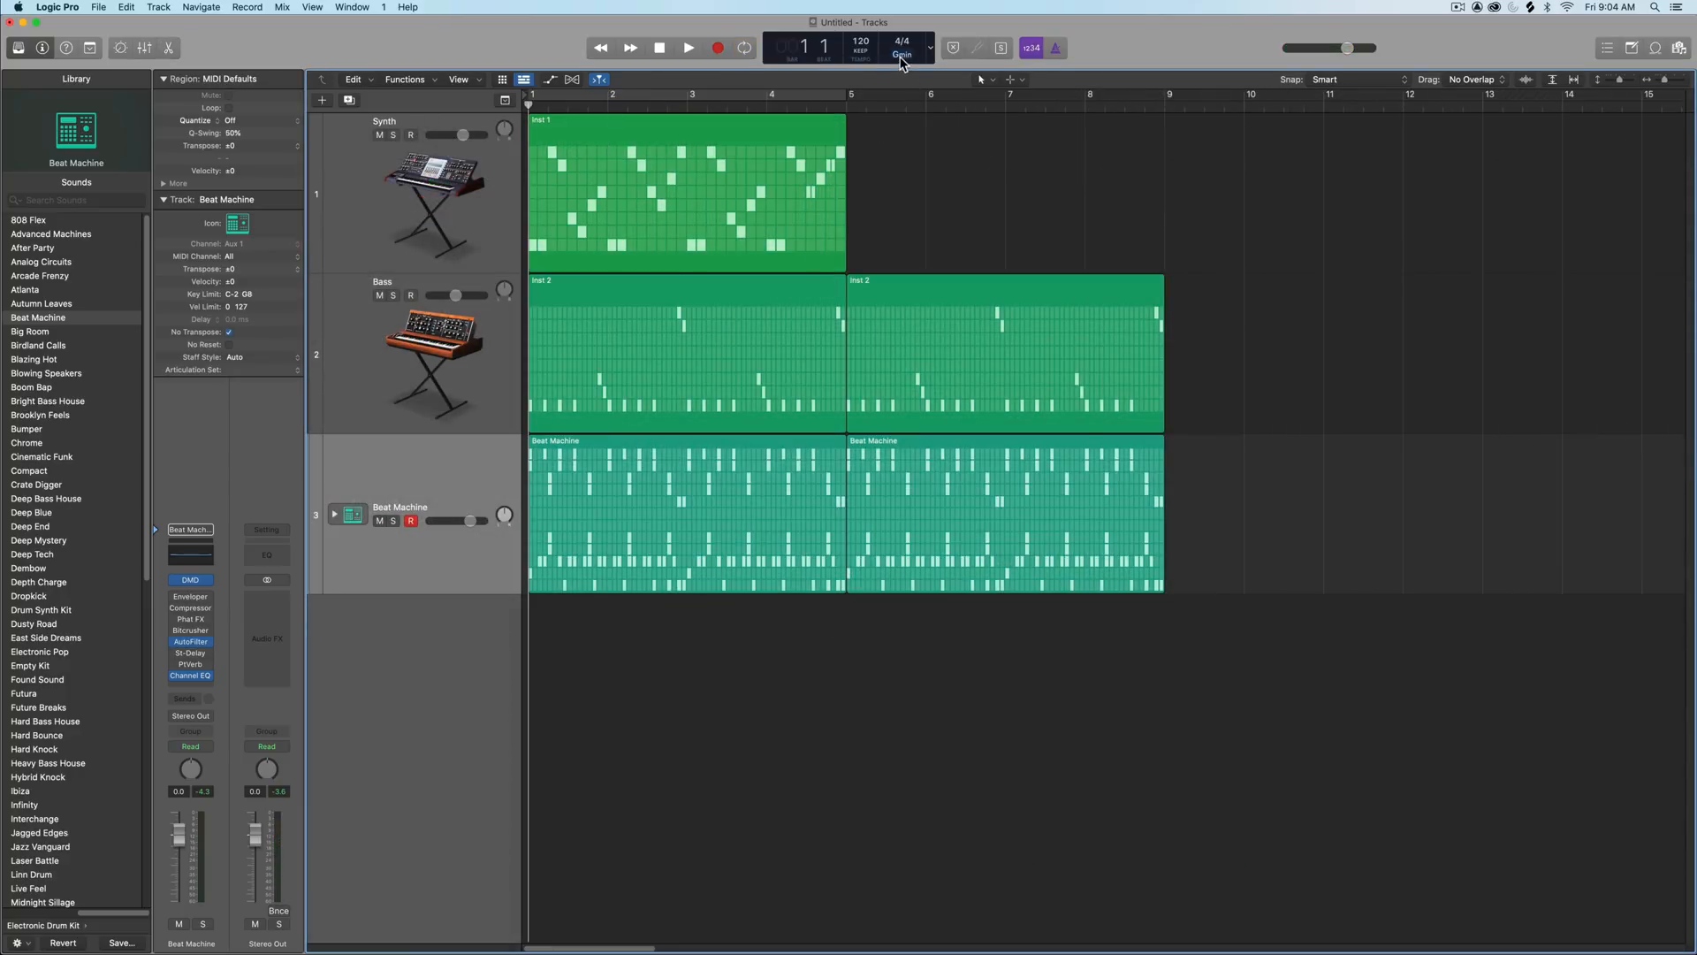
- Open the Apple Loops browser, filter the loops to the Synths instrument, and preview Abstract Atmosphere 006
{"action": "left_click", "coordinate": [1657, 52]}
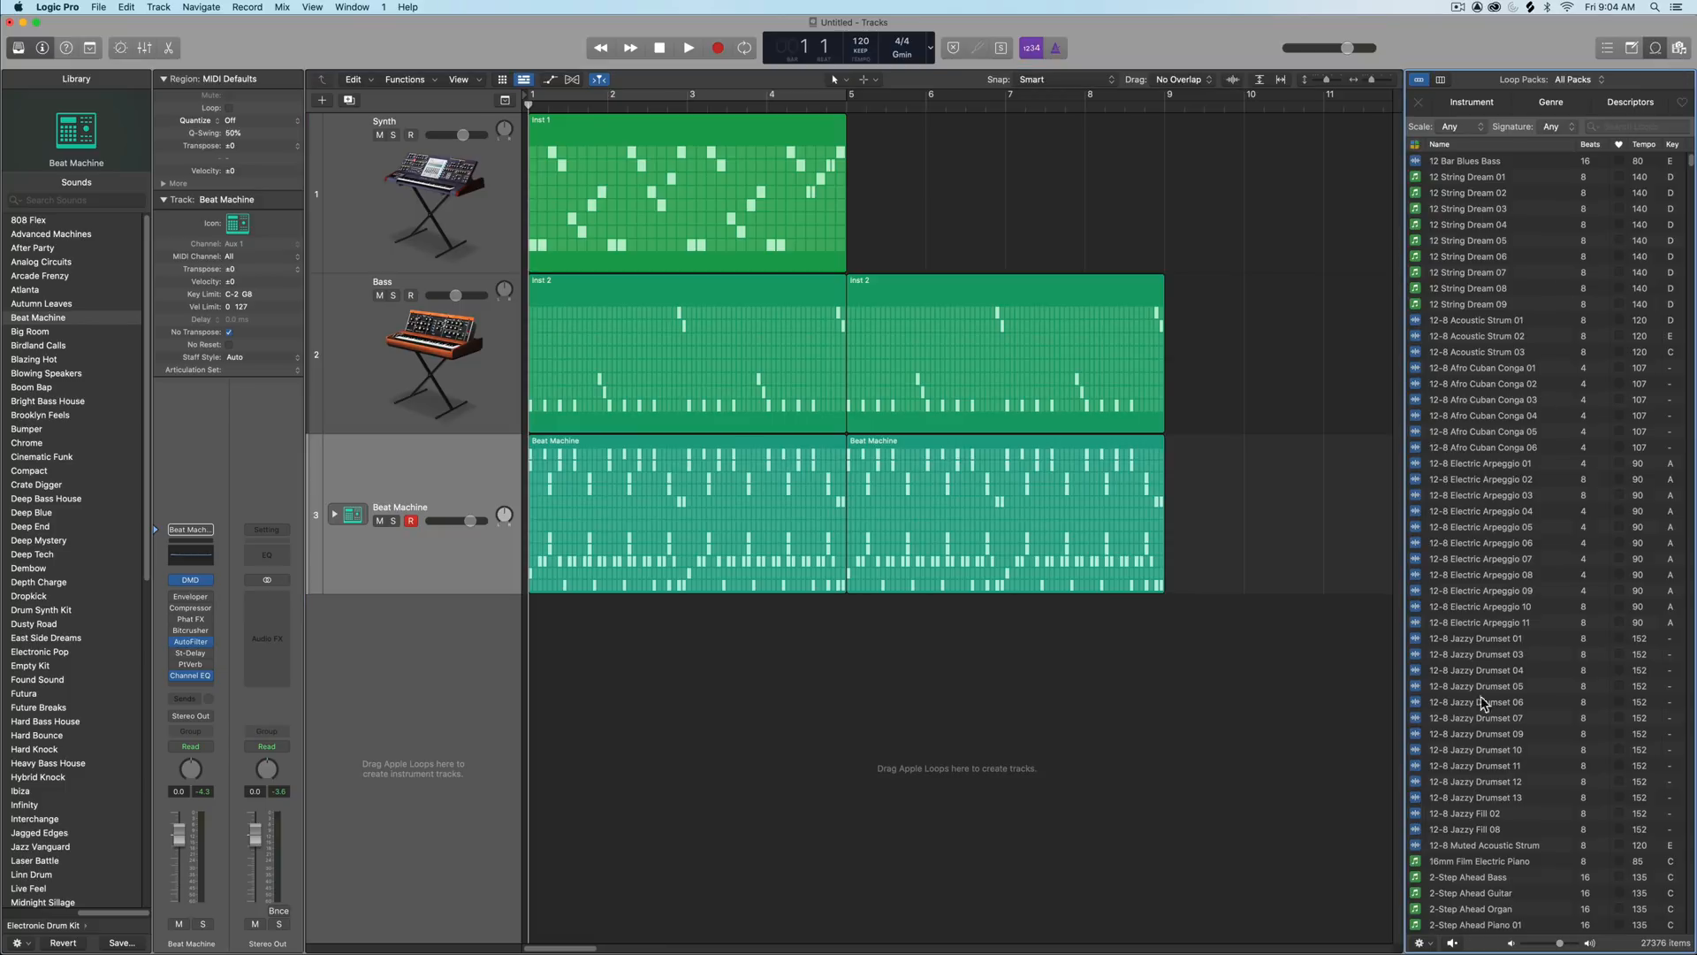
{"action": "left_click", "coordinate": [1462, 114]}
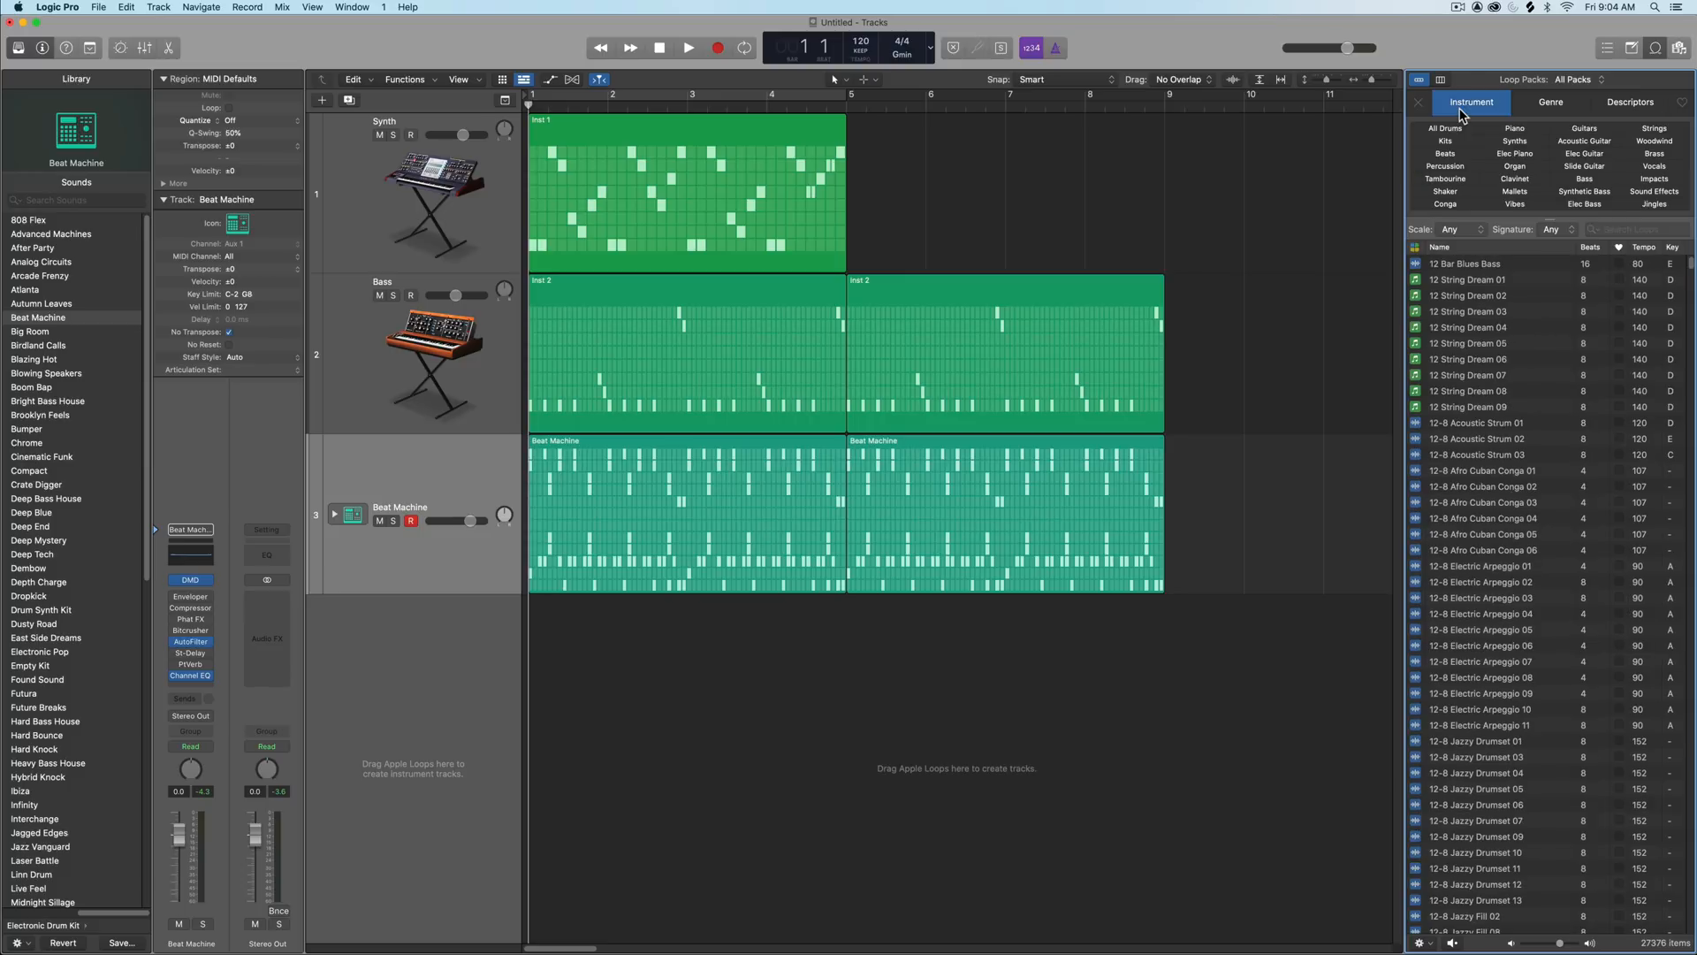
{"action": "left_click", "coordinate": [1490, 407]}
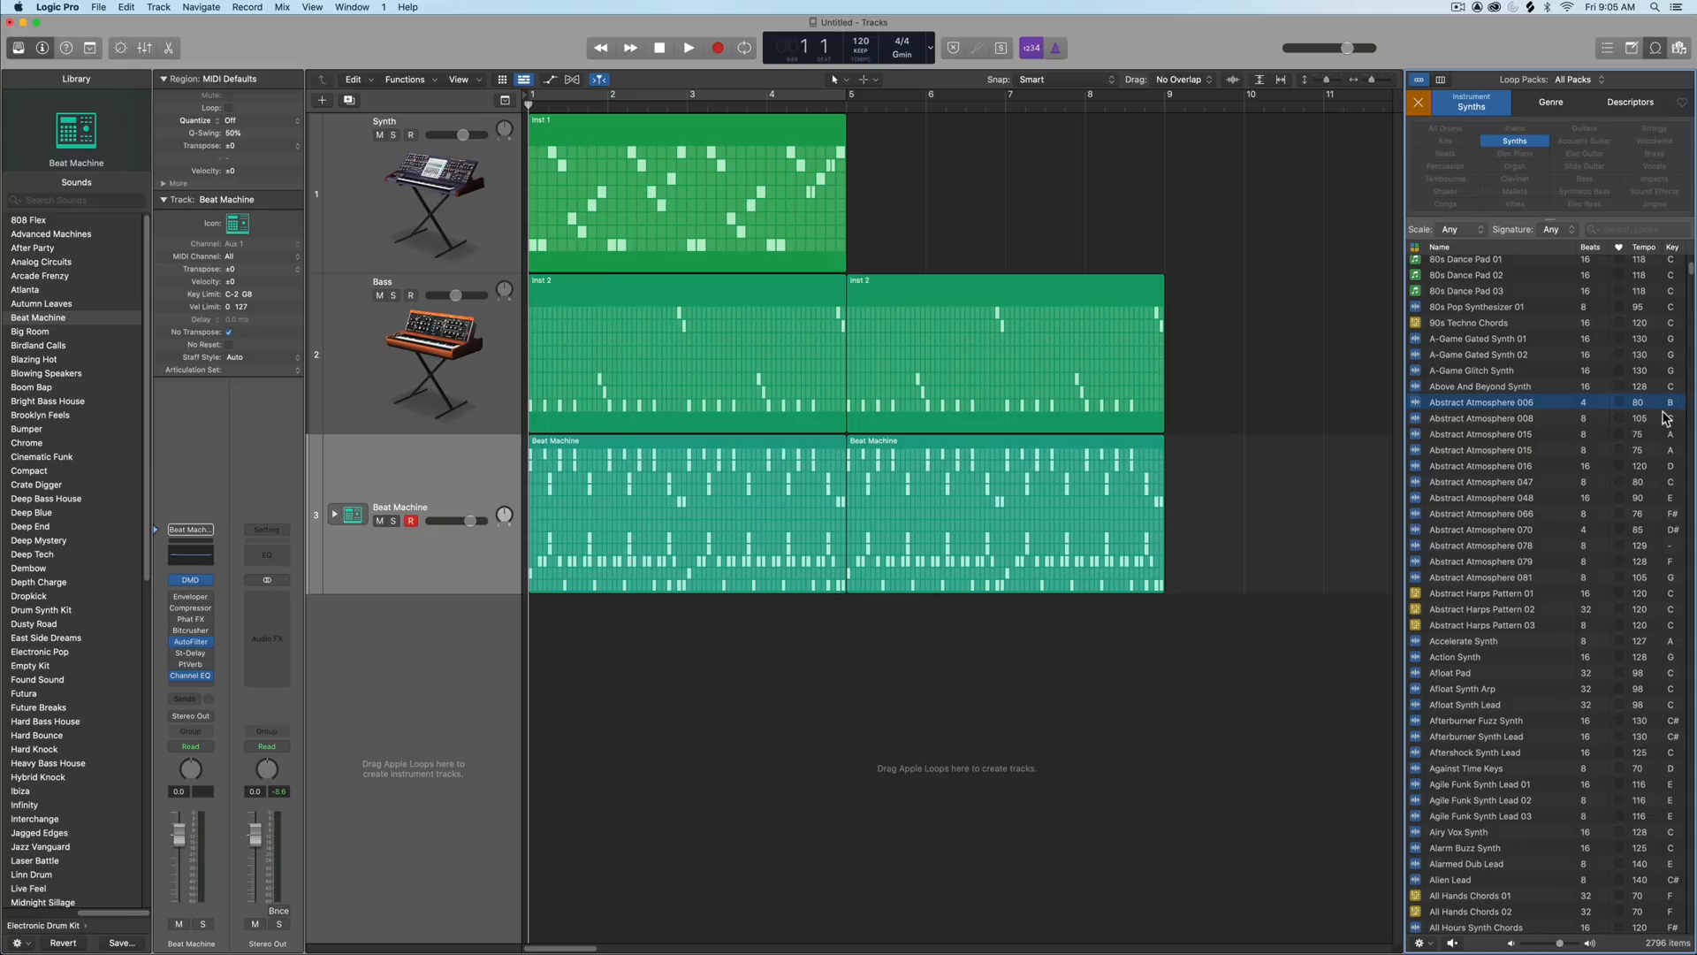
{"action": "left_click", "coordinate": [1526, 411]}
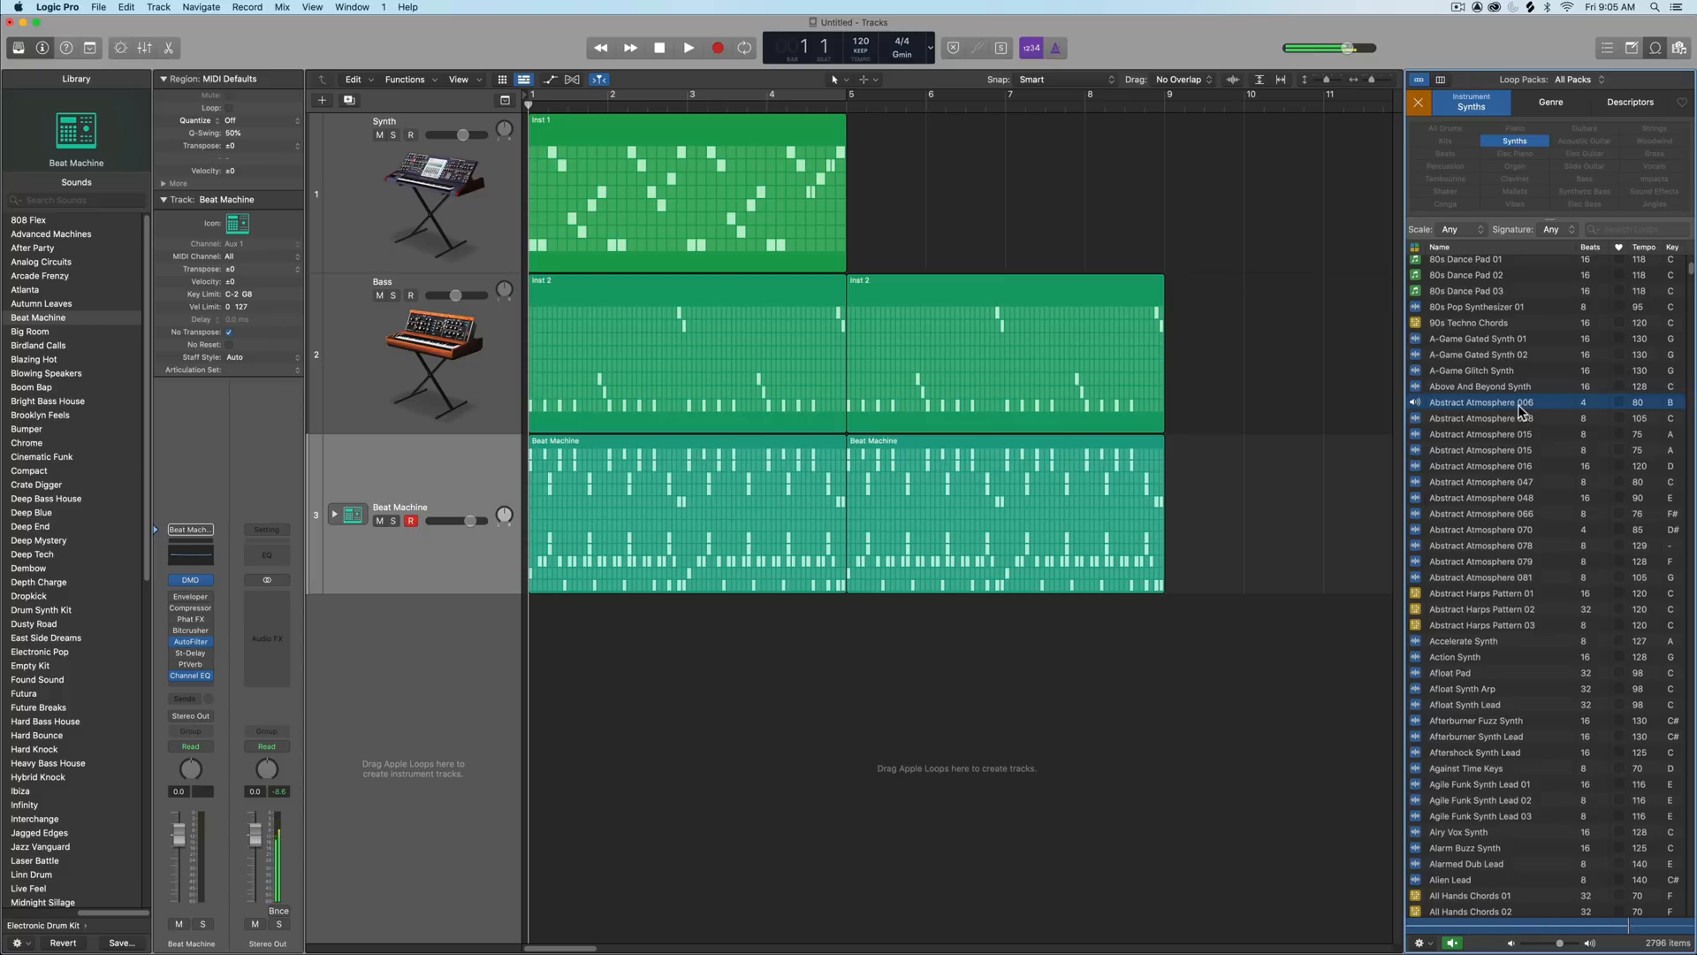
- Place the Abstract Atmosphere 006 loop on a new track at bar 5 and play it with the arrangement
{"action": "left_click_drag", "start_coordinate": [1526, 411], "coordinate": [840, 731]}
{"action": "key", "text": "space"}
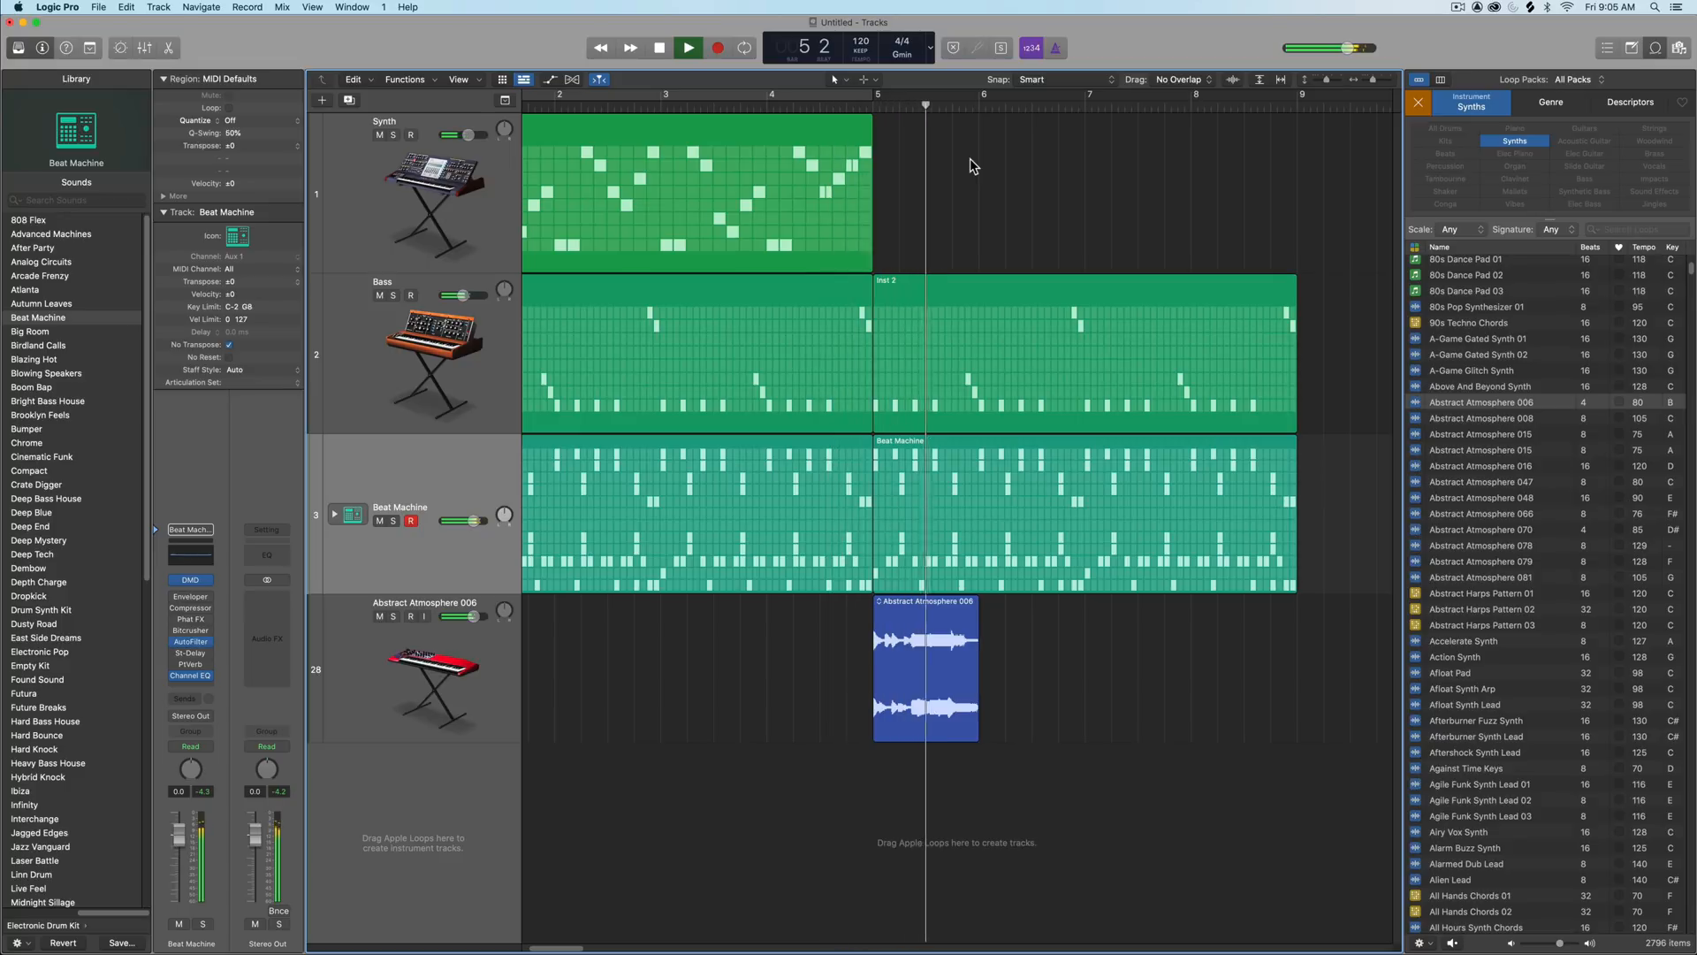
{"action": "key", "text": "space"}
- Delete the Abstract Atmosphere 006 region from its track
{"action": "left_click", "coordinate": [913, 644]}
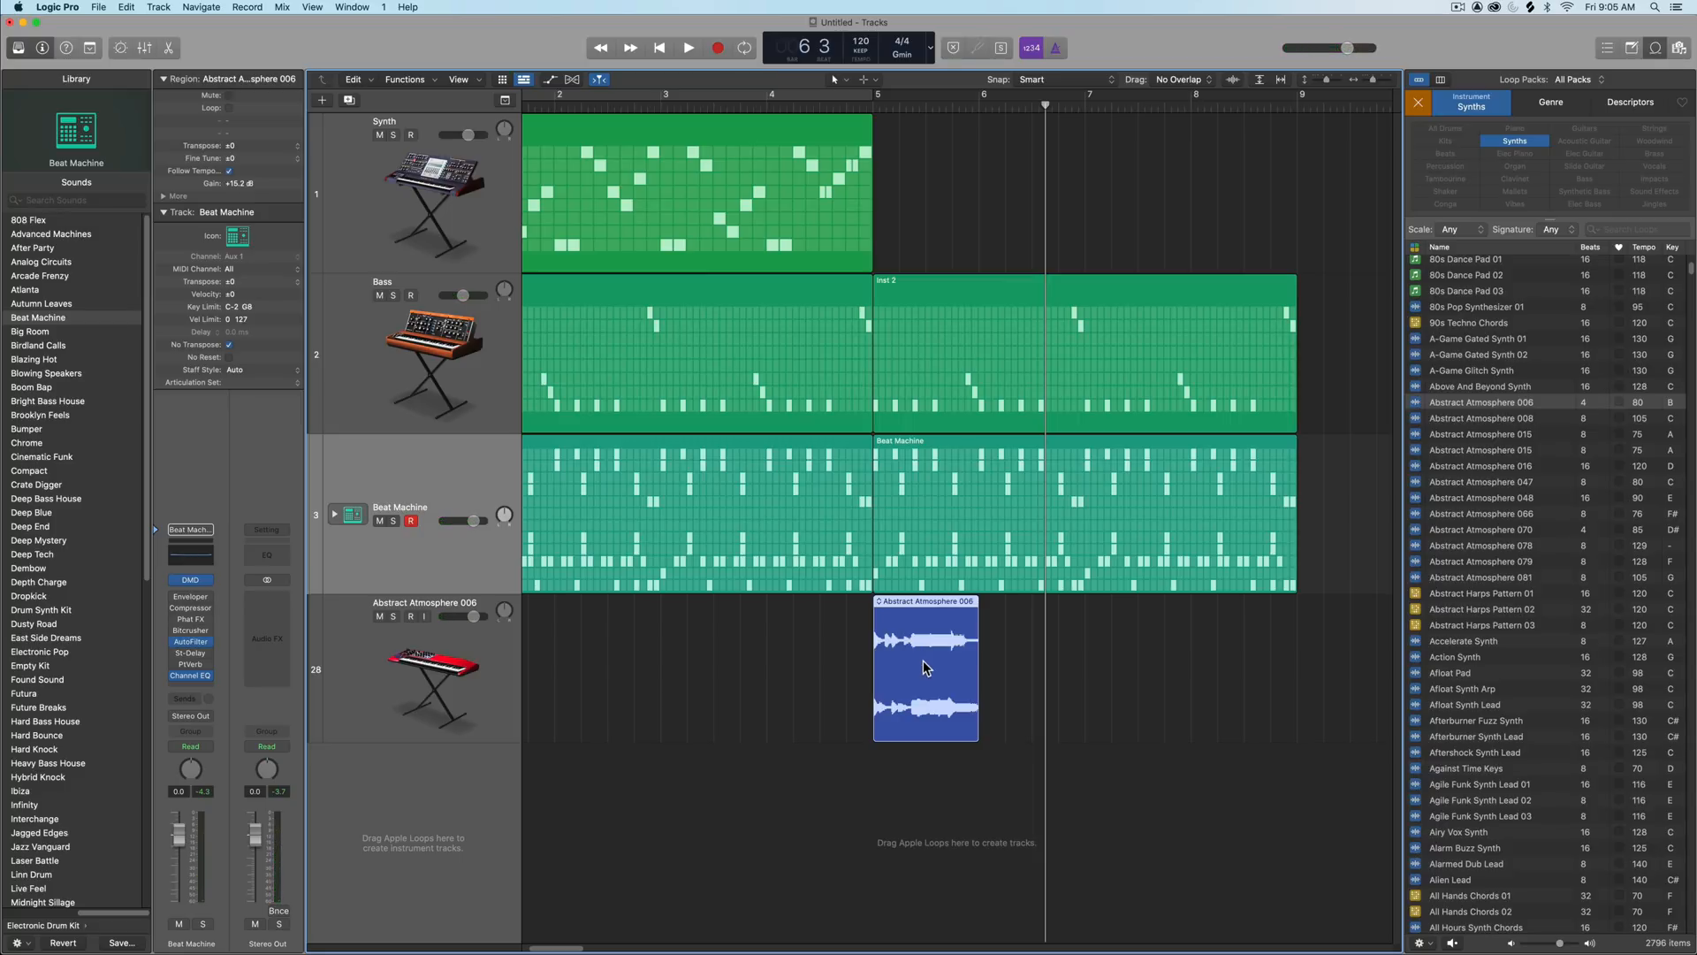
{"action": "key", "text": "Delete"}
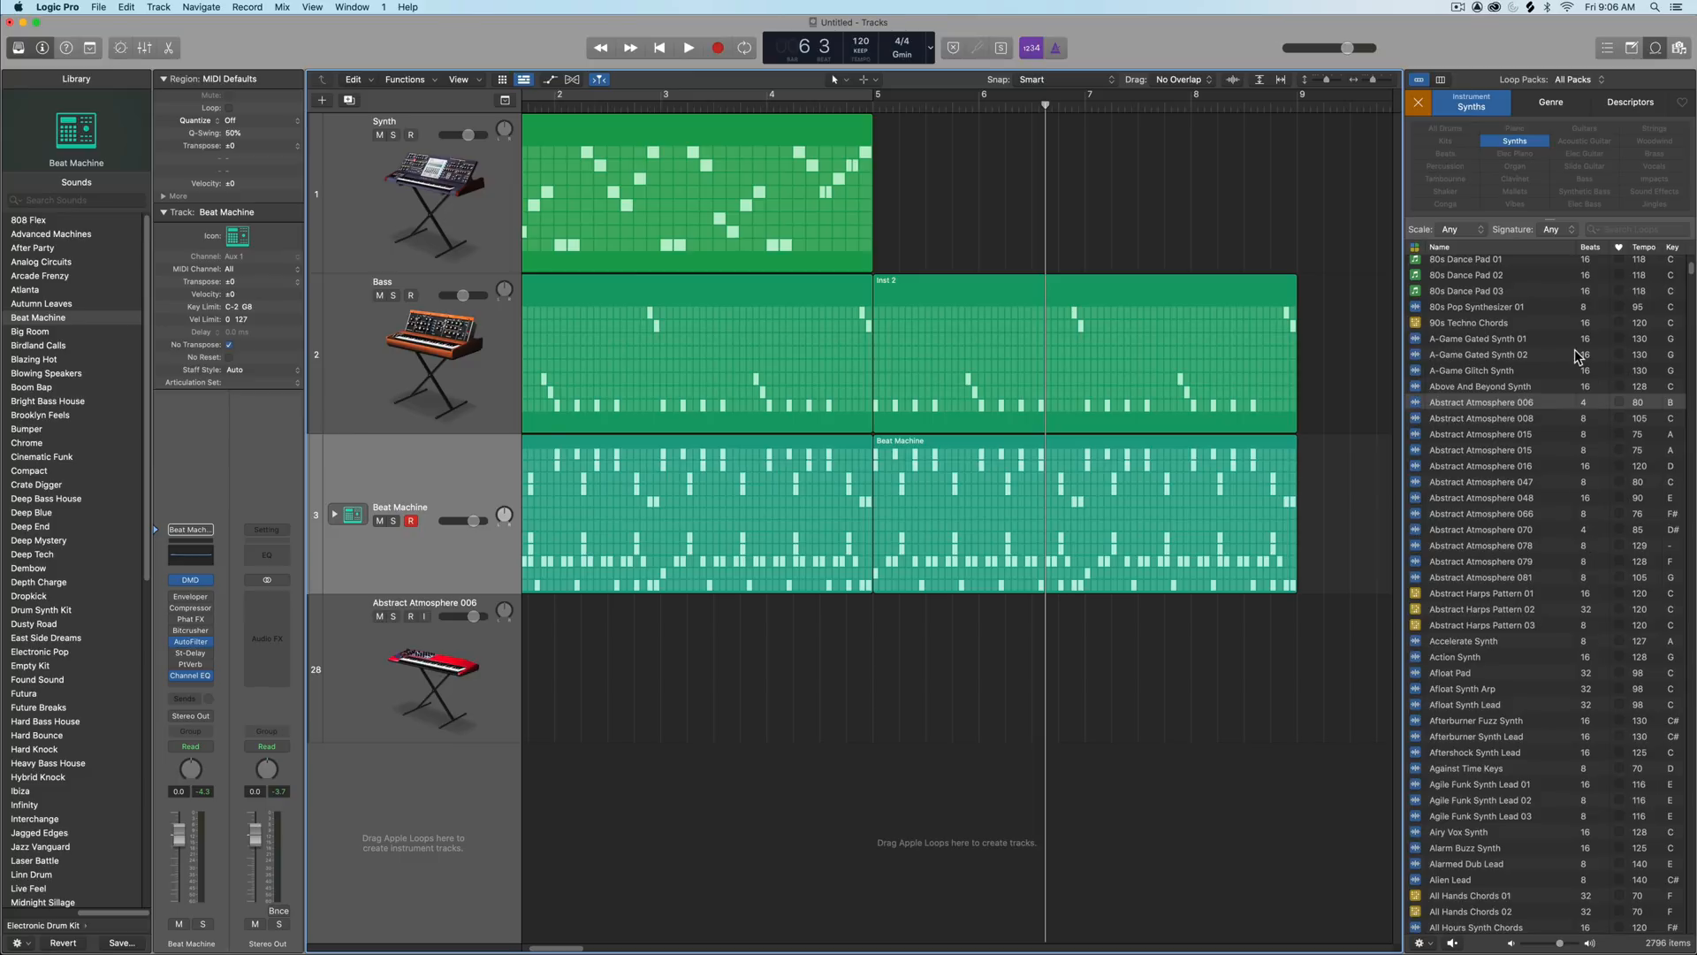
- Filter the synth loops to the Minor scale and a 4/4 time signature
{"action": "left_click", "coordinate": [1475, 237]}
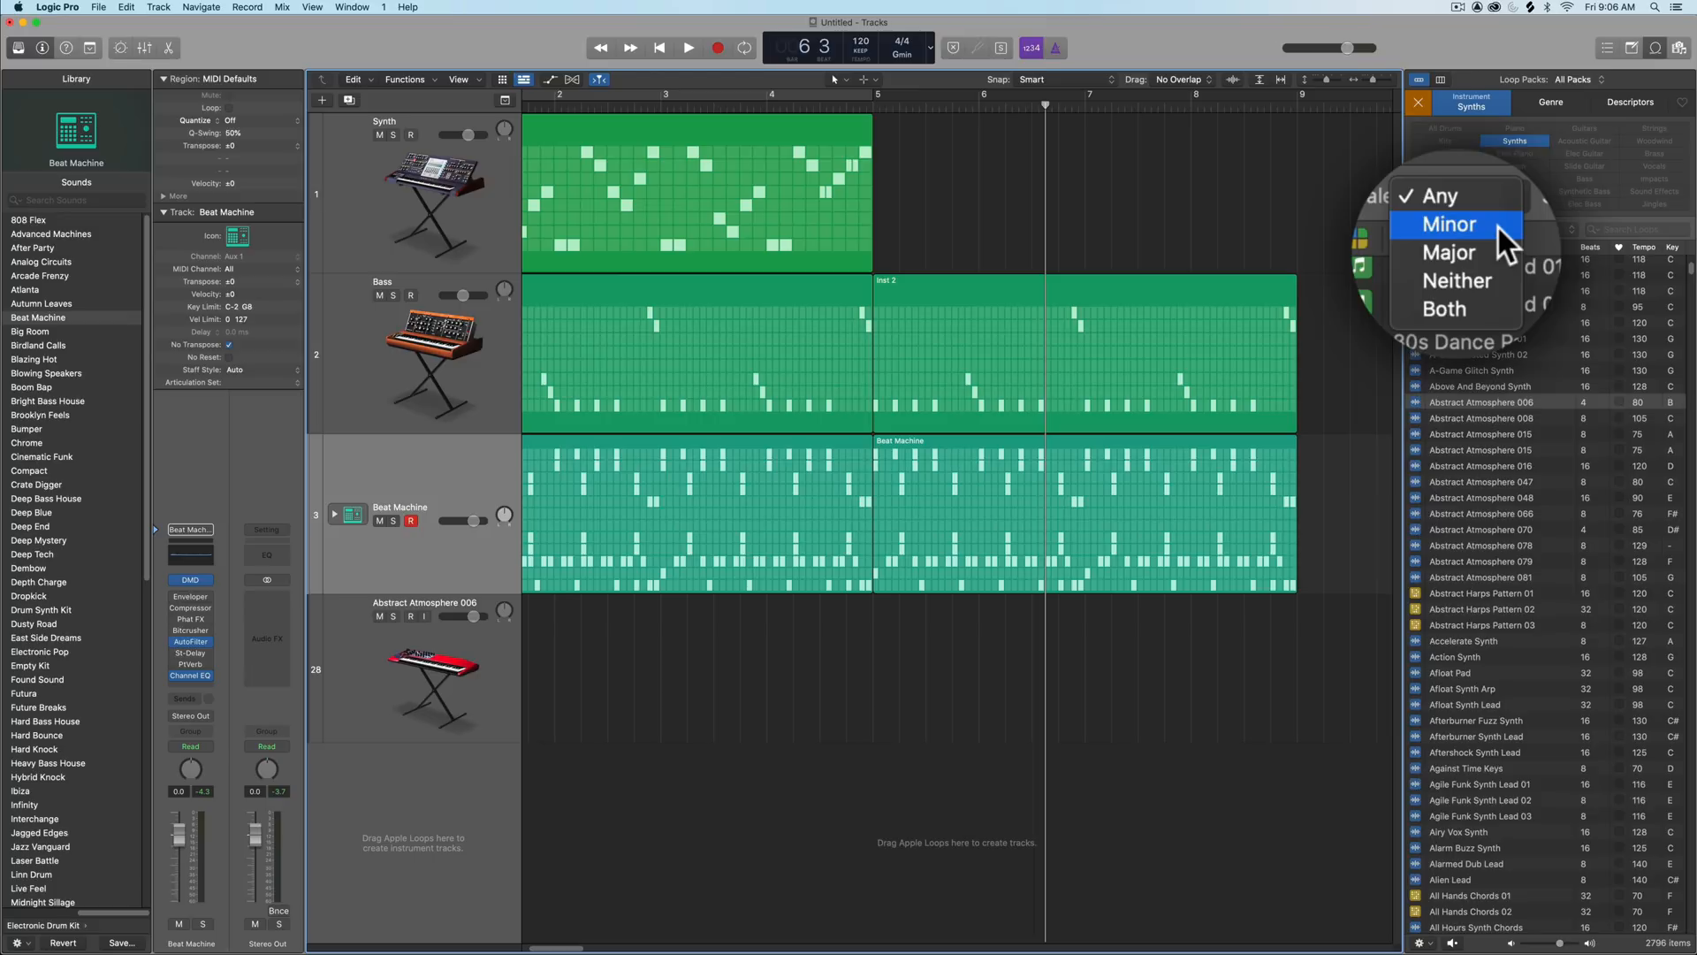
{"action": "left_click", "coordinate": [1475, 247]}
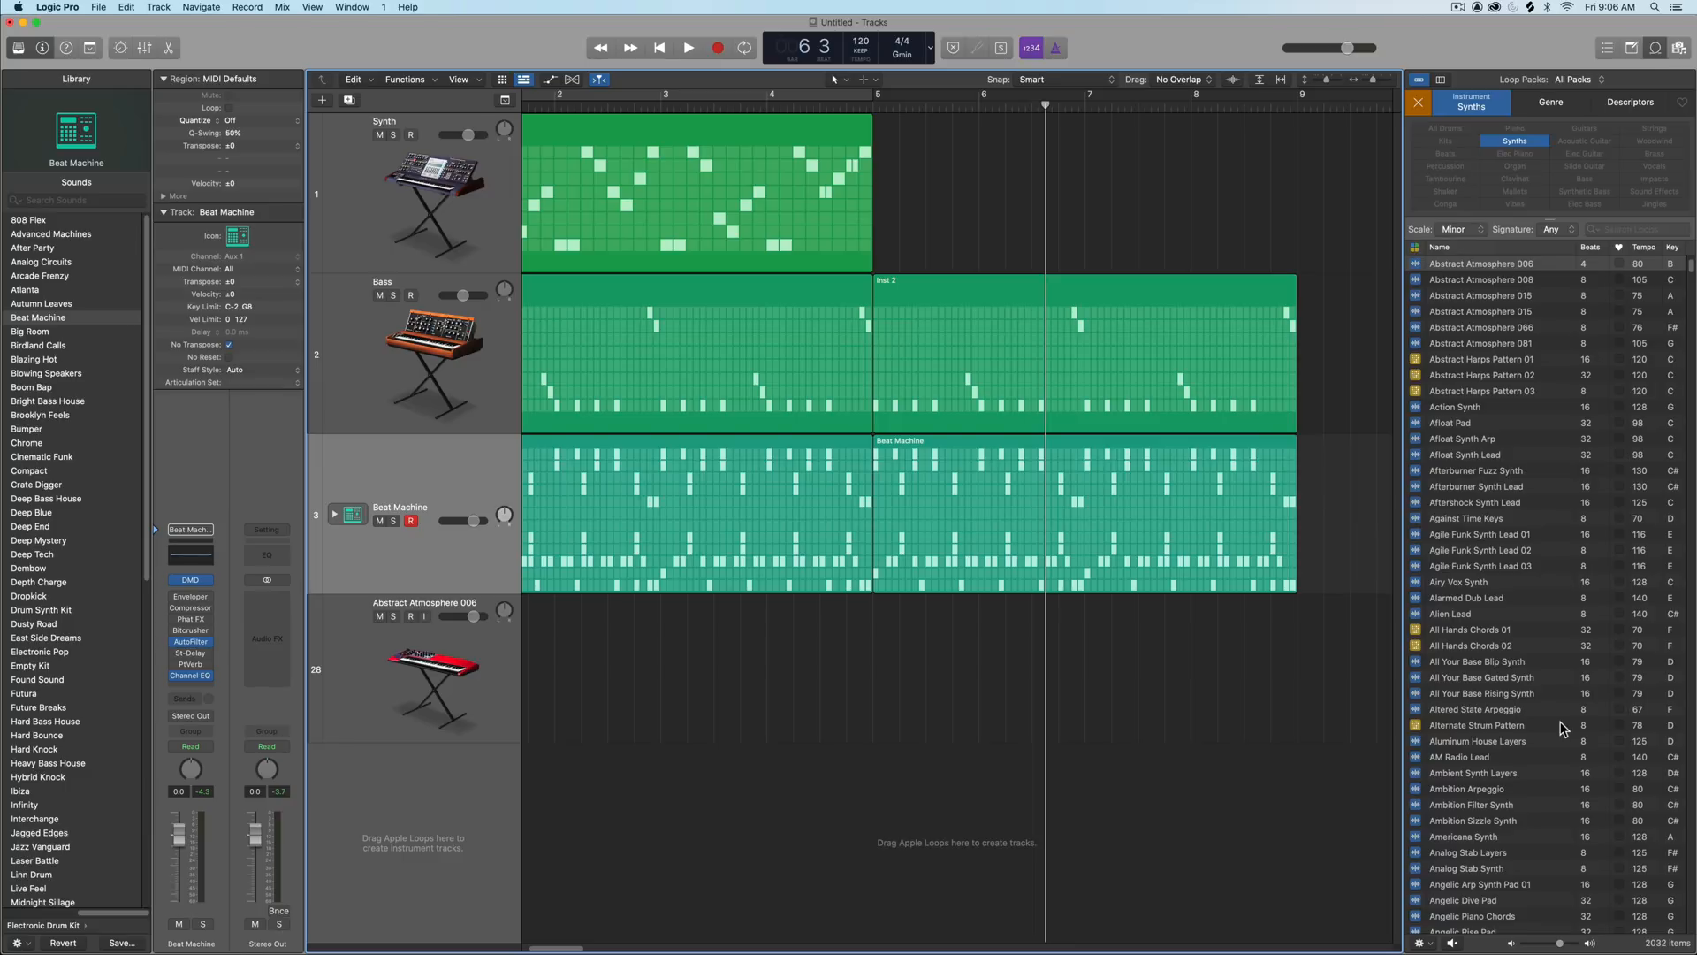
{"action": "left_click", "coordinate": [1563, 231]}
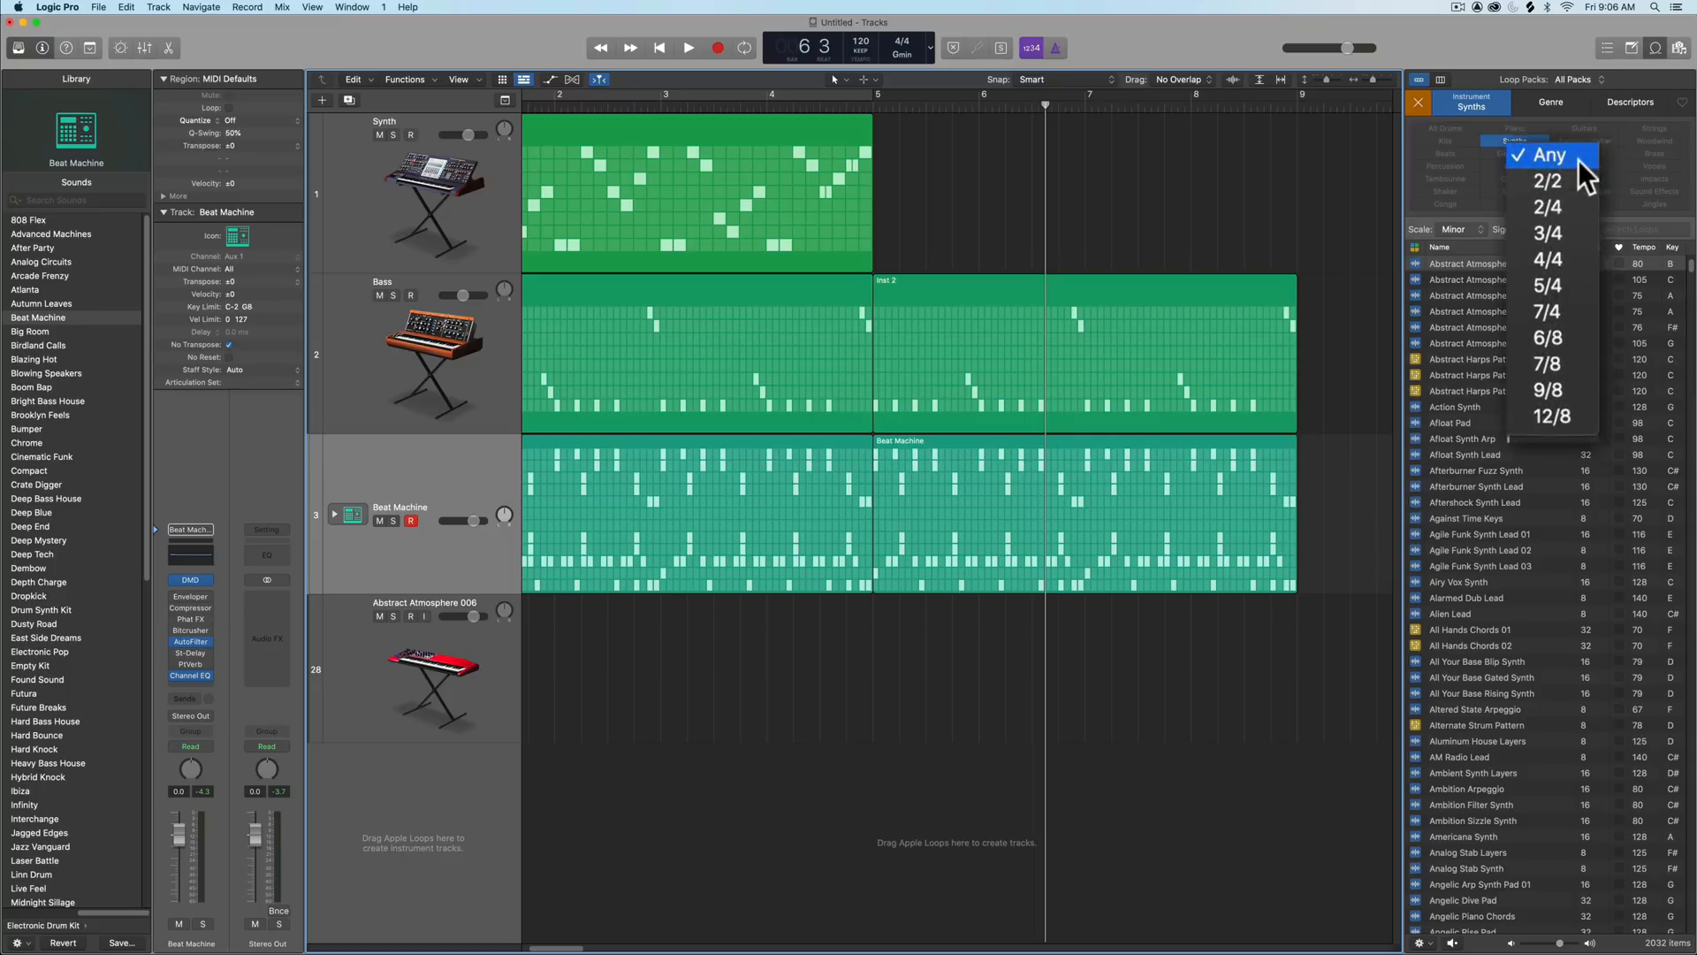
{"action": "left_click", "coordinate": [1566, 257]}
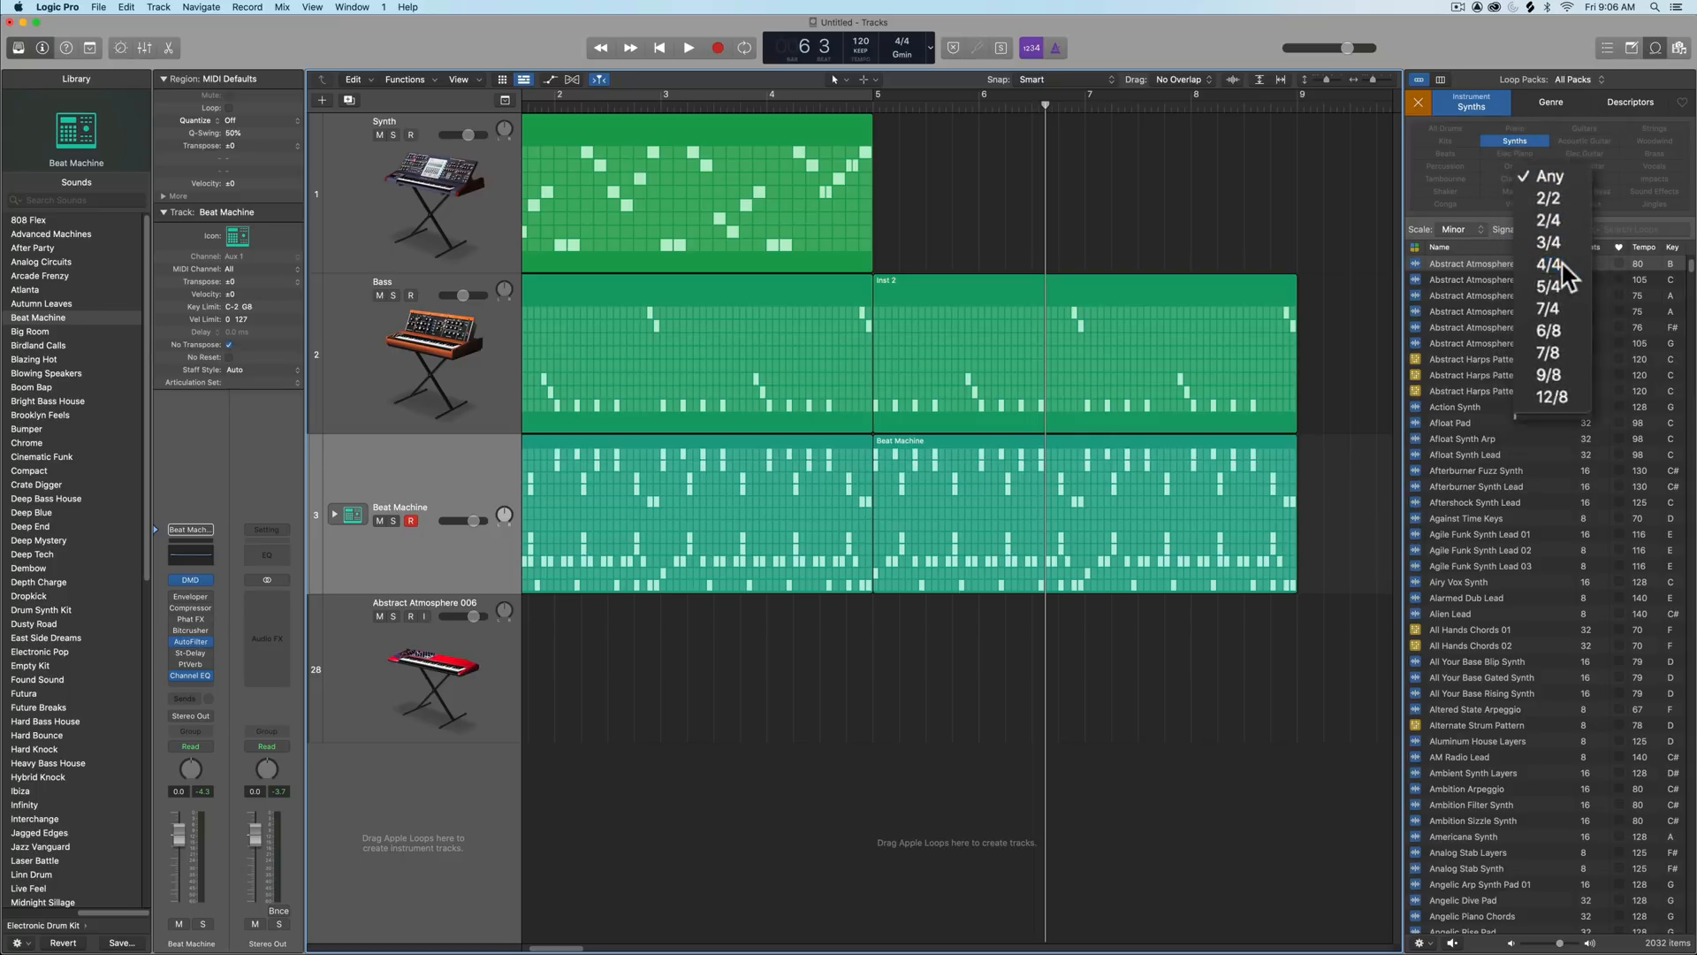
- Preview the Agile Funk Synth Lead 01 loop and place it at bar 5 on the track below Beat Machine
{"action": "left_click", "coordinate": [1487, 534]}
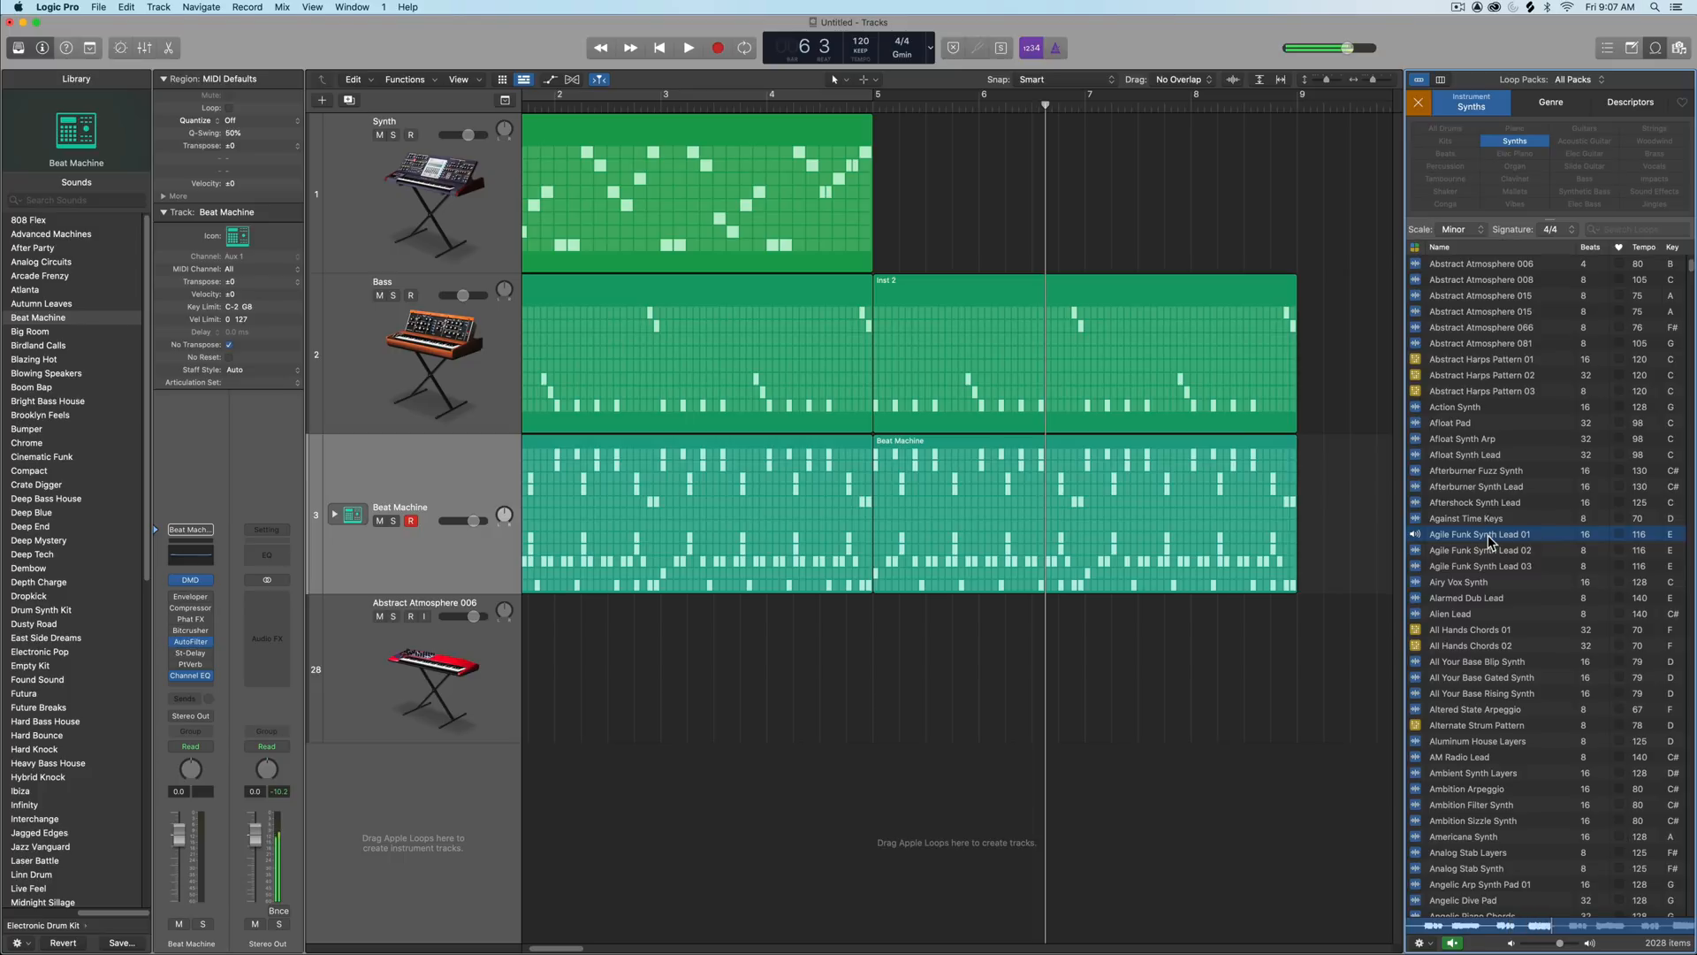
{"action": "left_click", "coordinate": [1492, 541]}
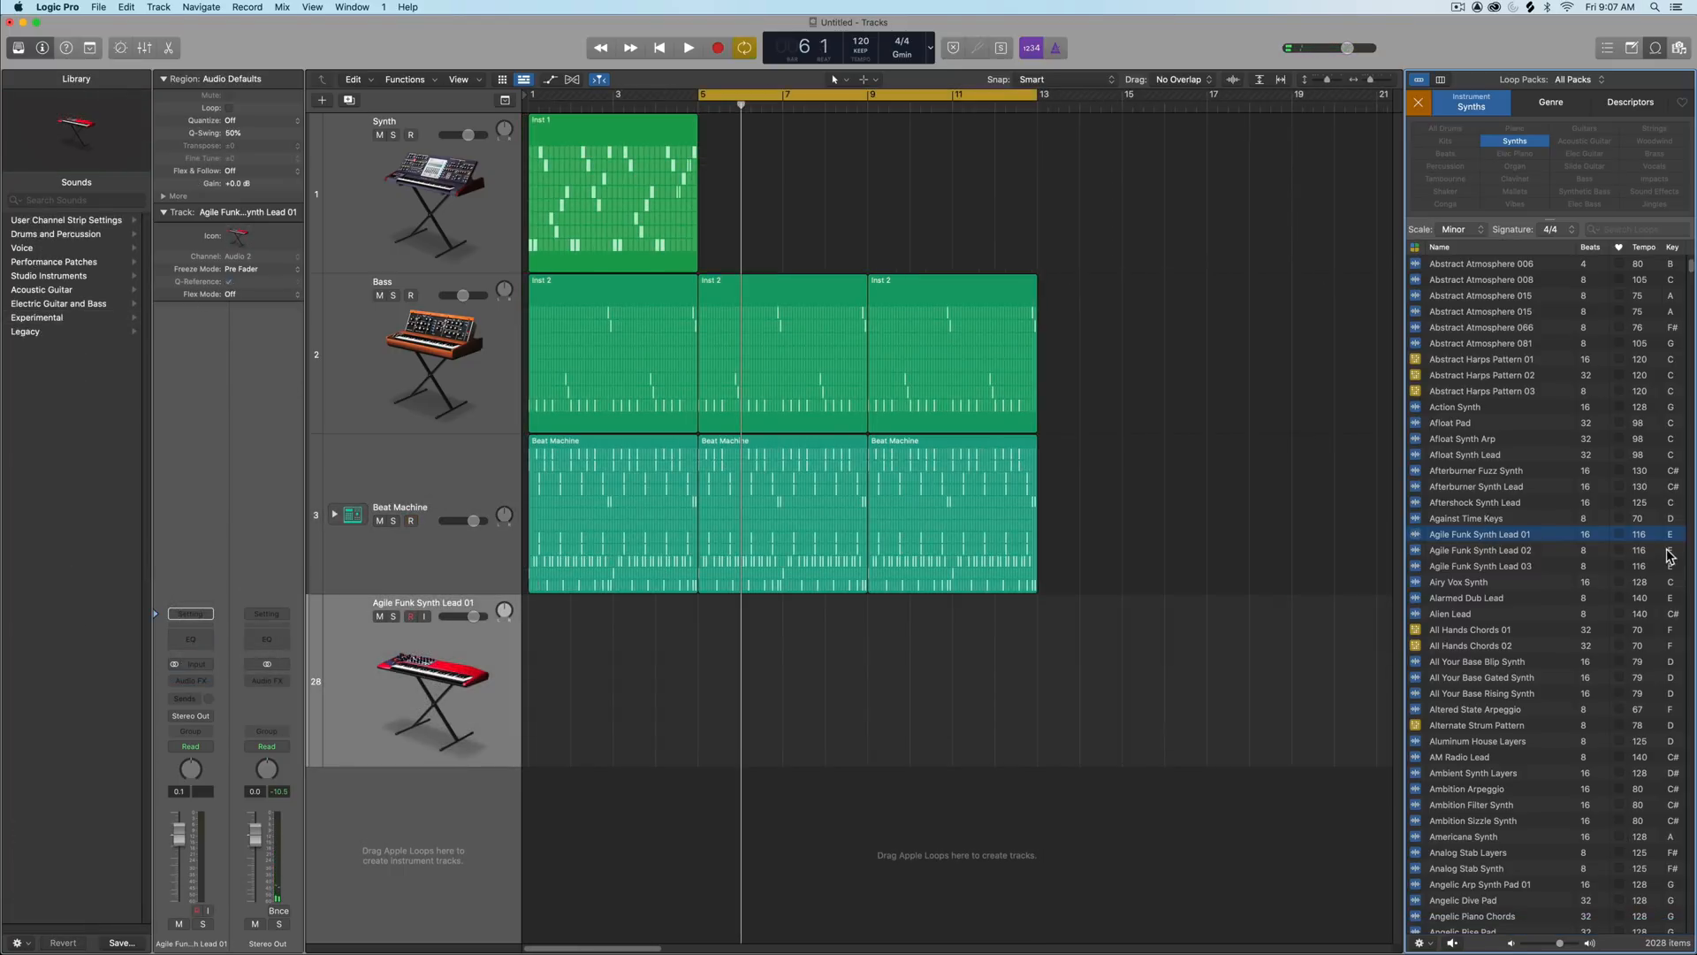
{"action": "left_click_drag", "start_coordinate": [1500, 536], "coordinate": [704, 681]}
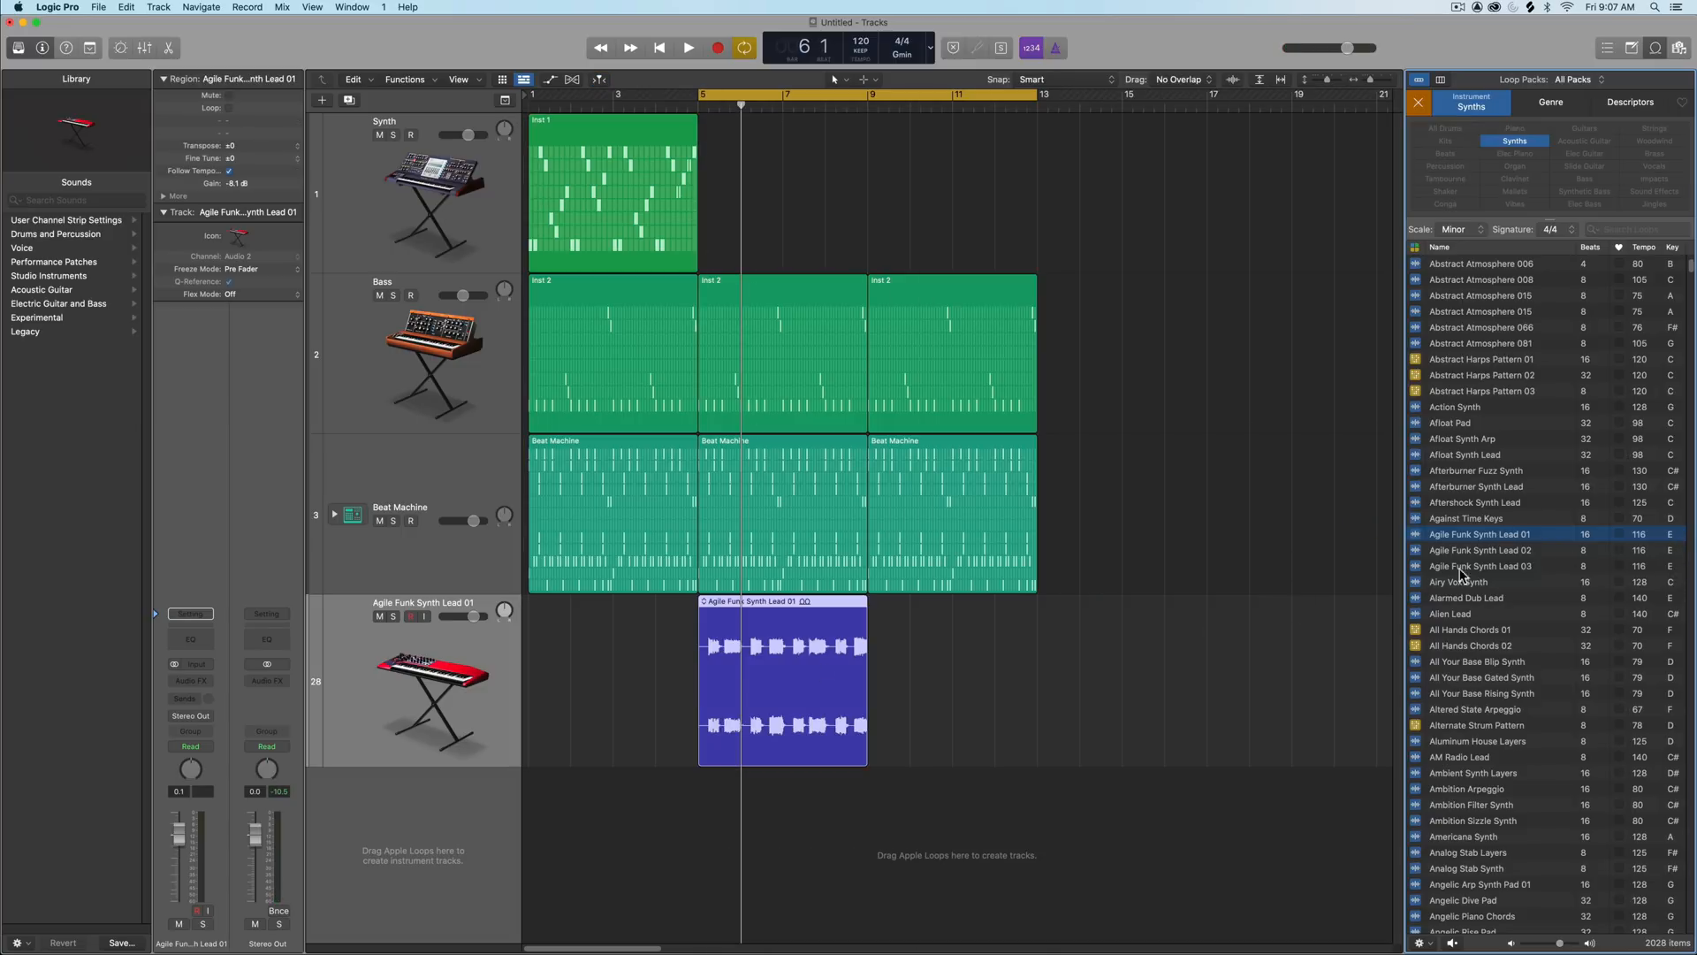
- Place the Agile Funk Synth Lead 02 loop at bar 9, directly after the first lead loop, and play back the arrangement
{"action": "left_click_drag", "start_coordinate": [1481, 550], "coordinate": [878, 674]}
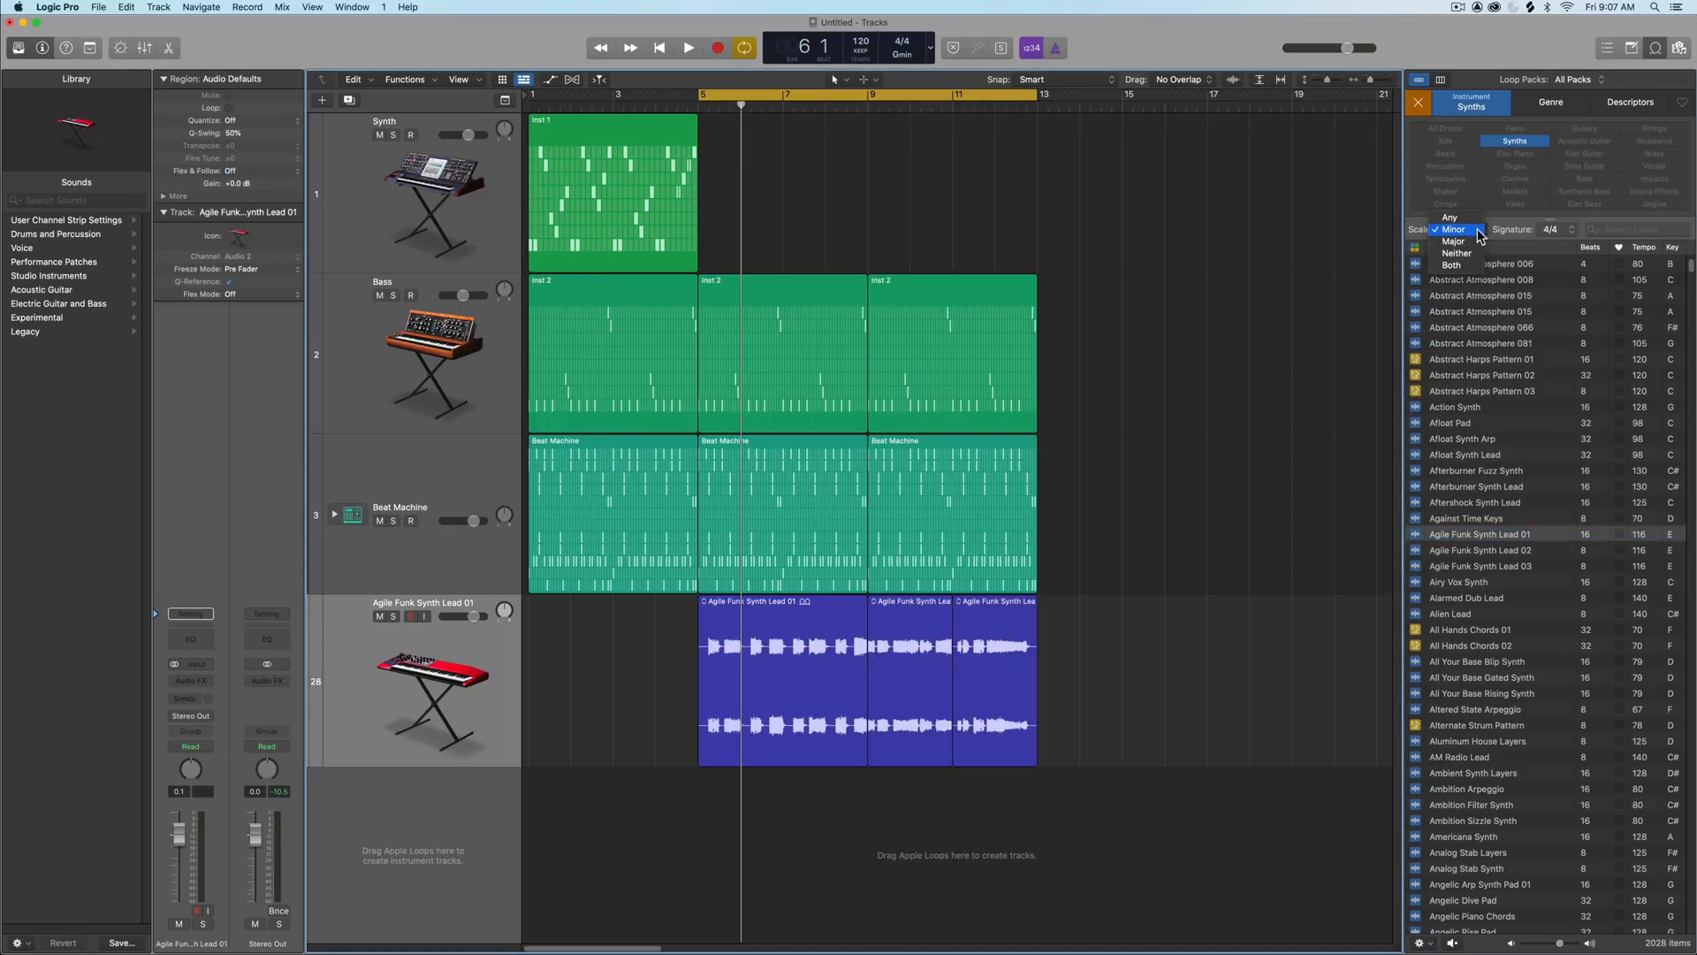
{"action": "key", "text": "space"}
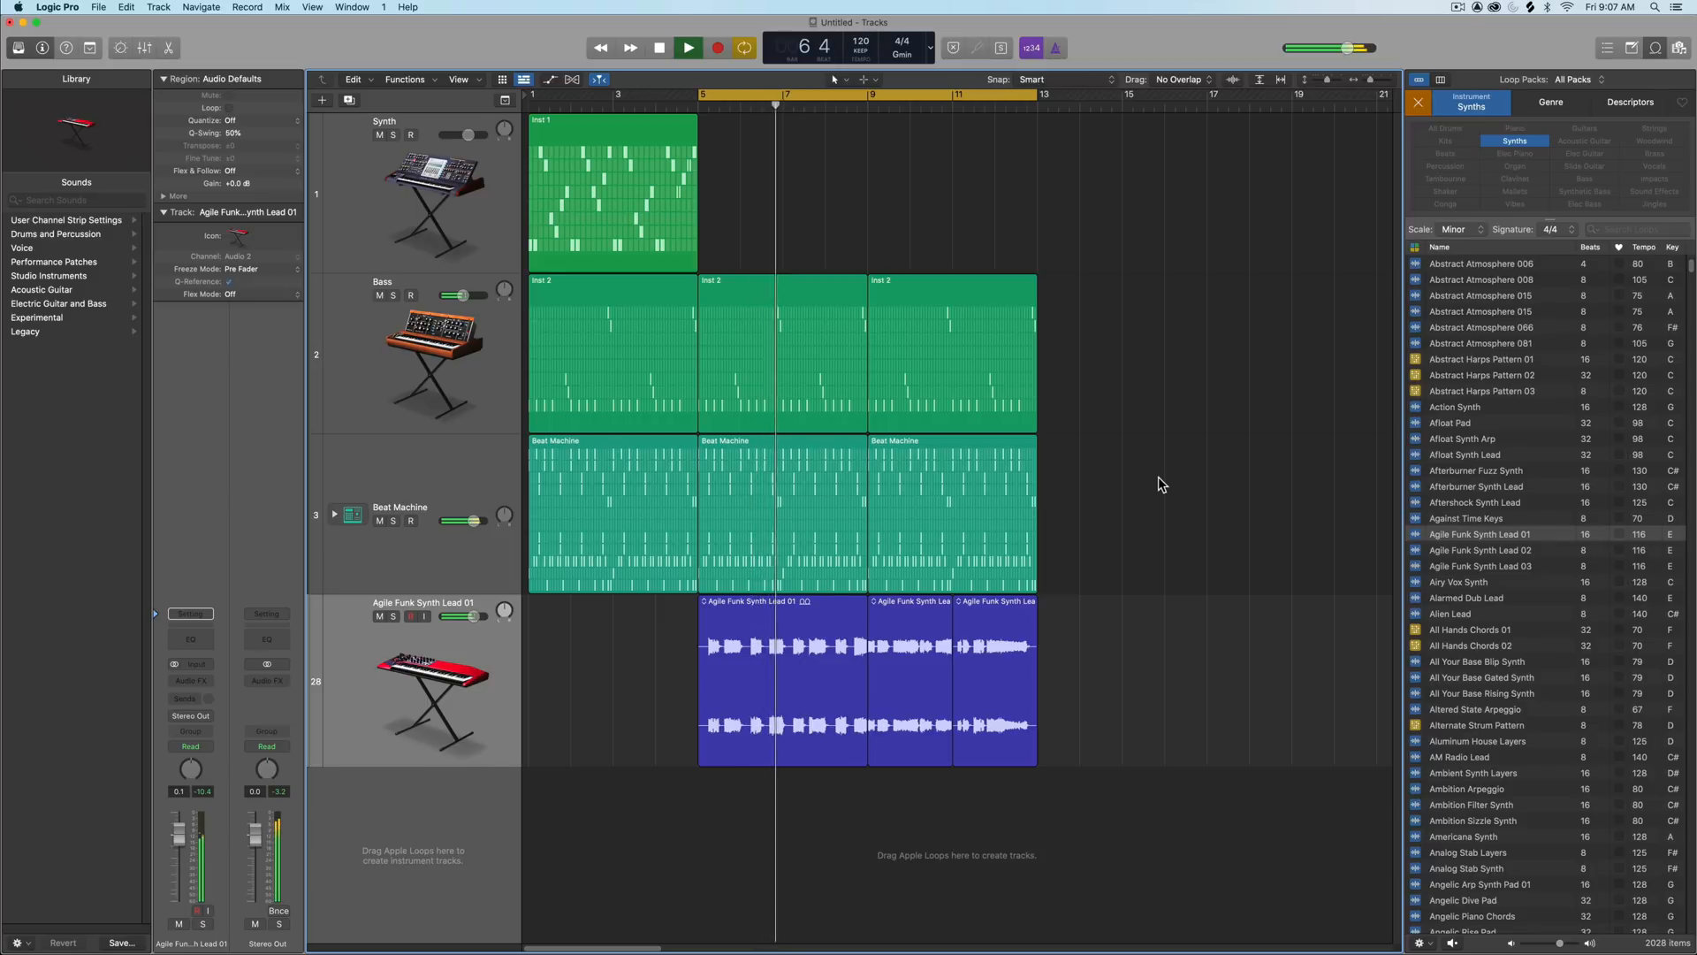
- Stop playback, set loops to play in their original key, and preview the Agile Funk Synth Lead 01 loop
{"action": "left_click", "coordinate": [1427, 943]}
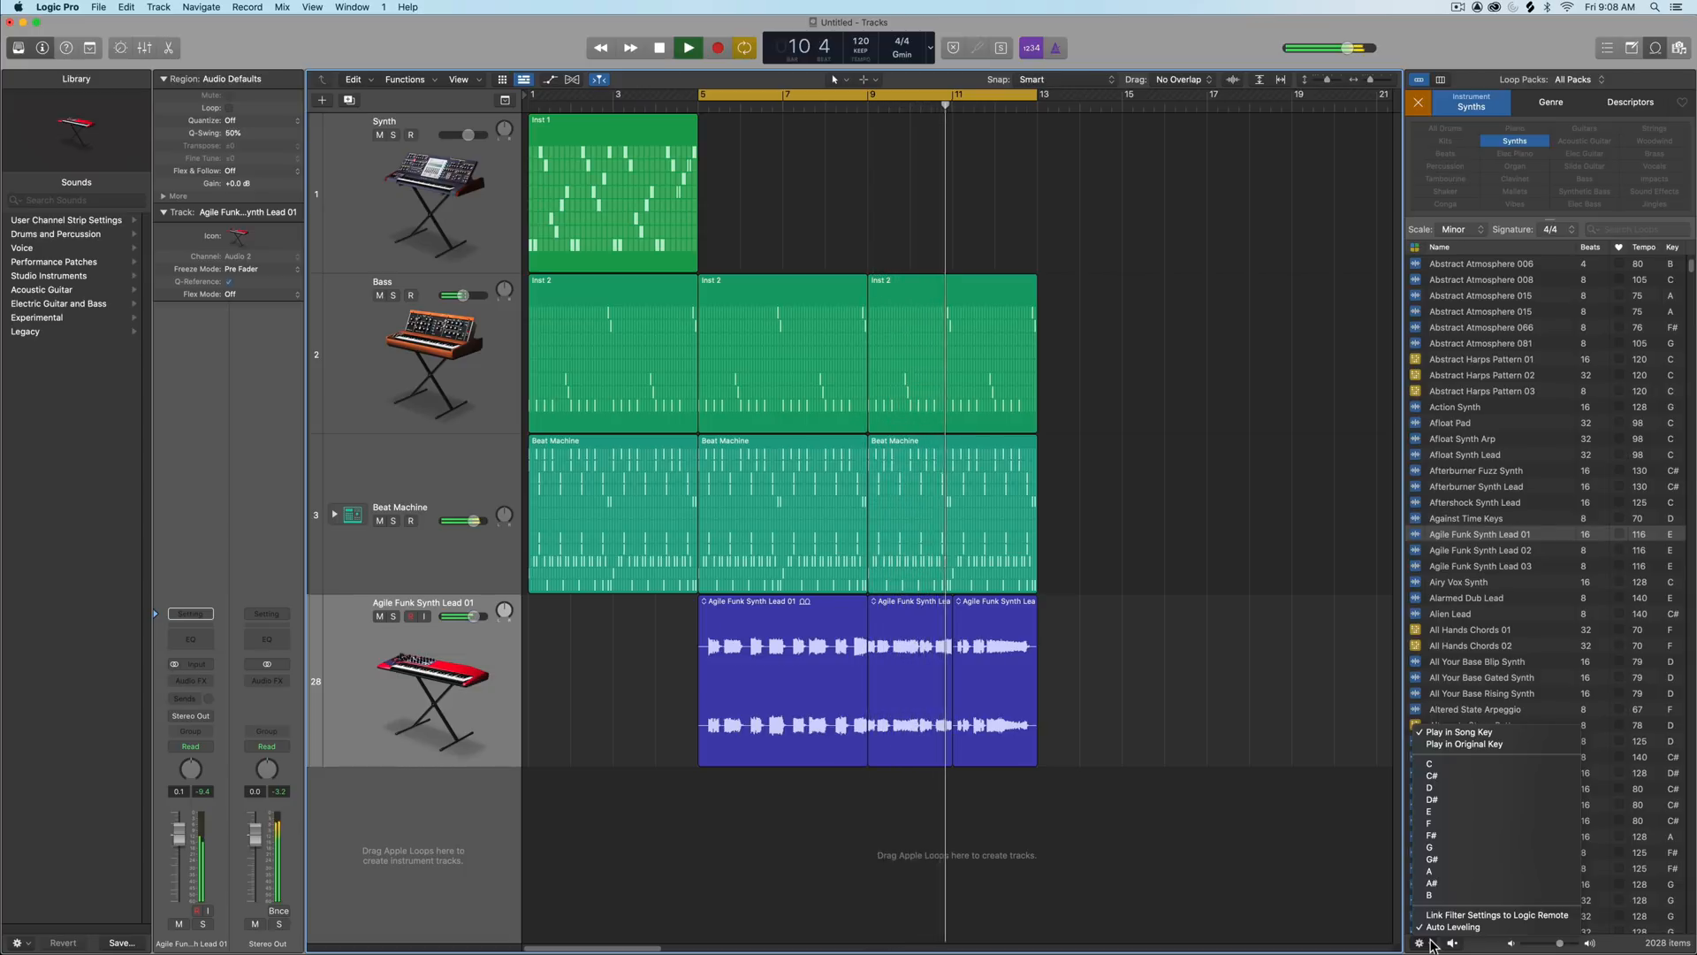
{"action": "left_click", "coordinate": [1232, 822]}
{"action": "key", "text": "space"}
{"action": "left_click", "coordinate": [1421, 943]}
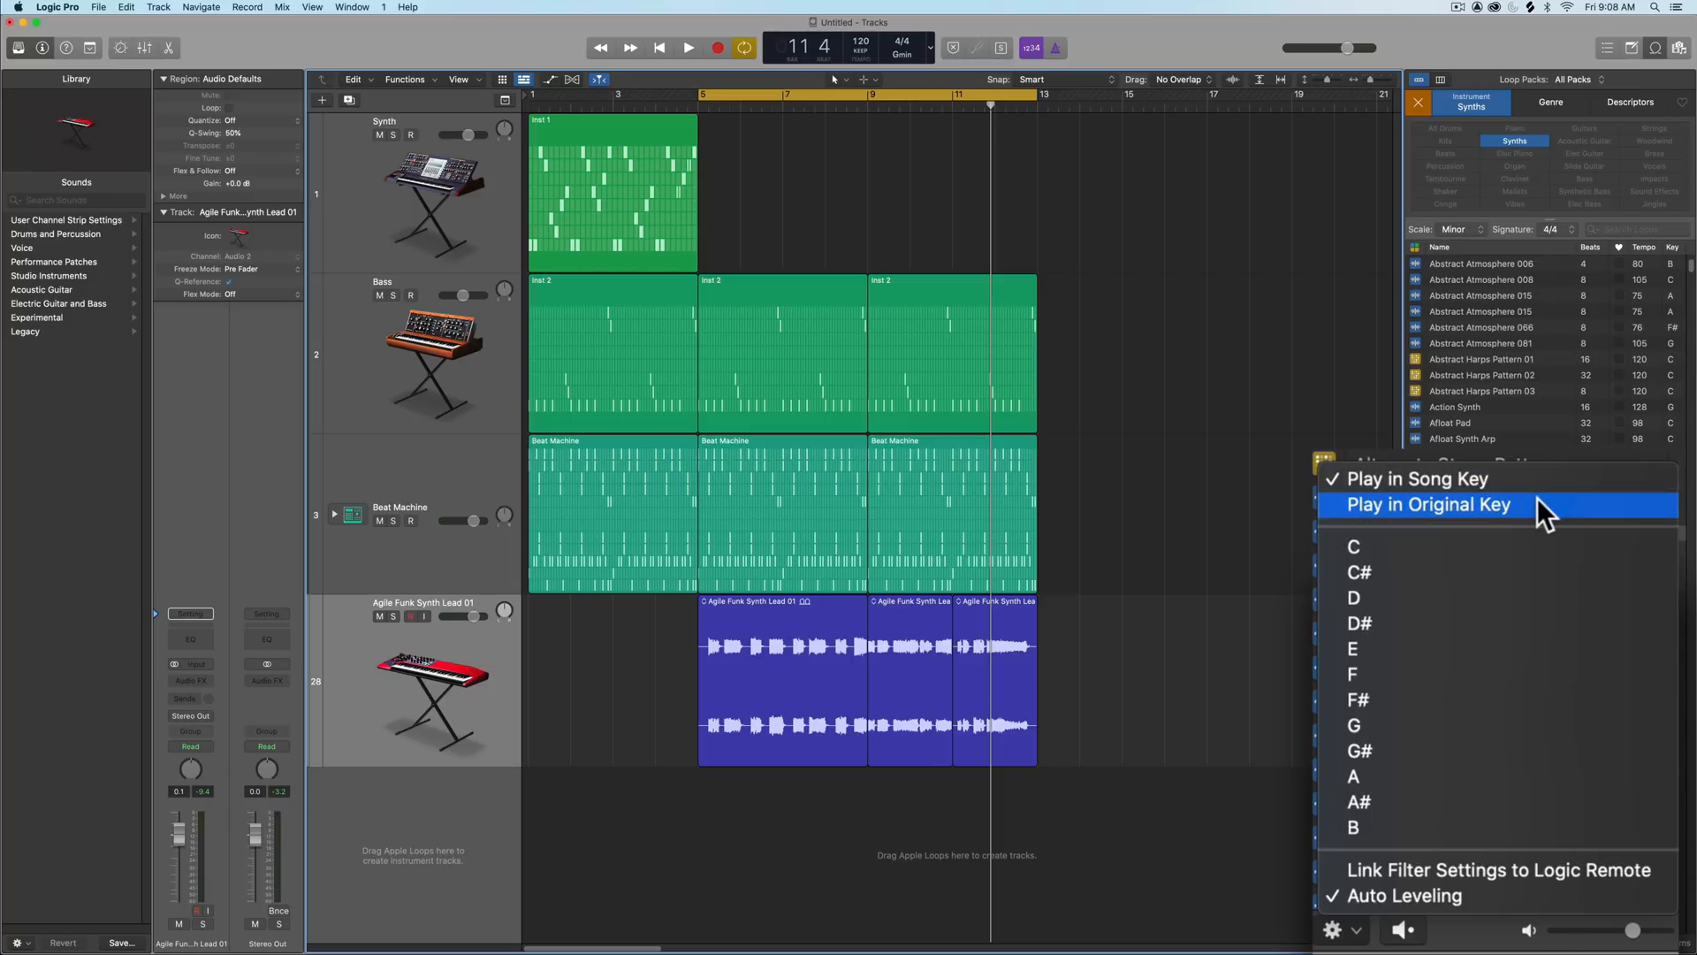
{"action": "left_click", "coordinate": [1519, 747]}
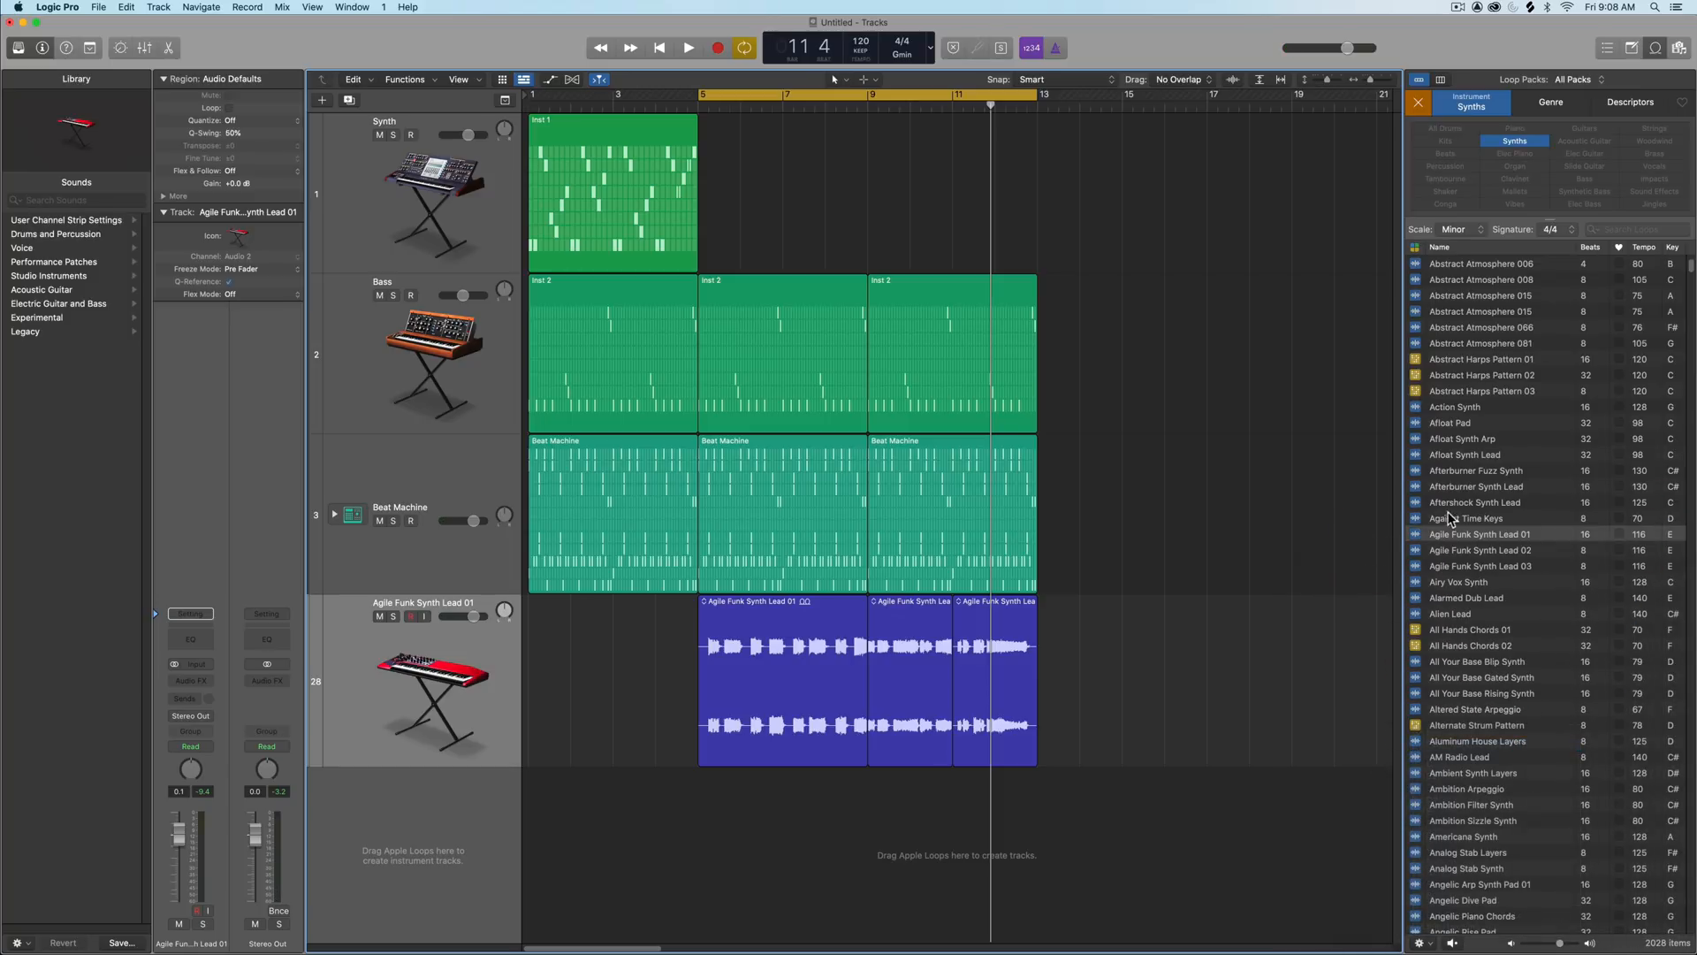
{"action": "left_click", "coordinate": [1503, 536]}
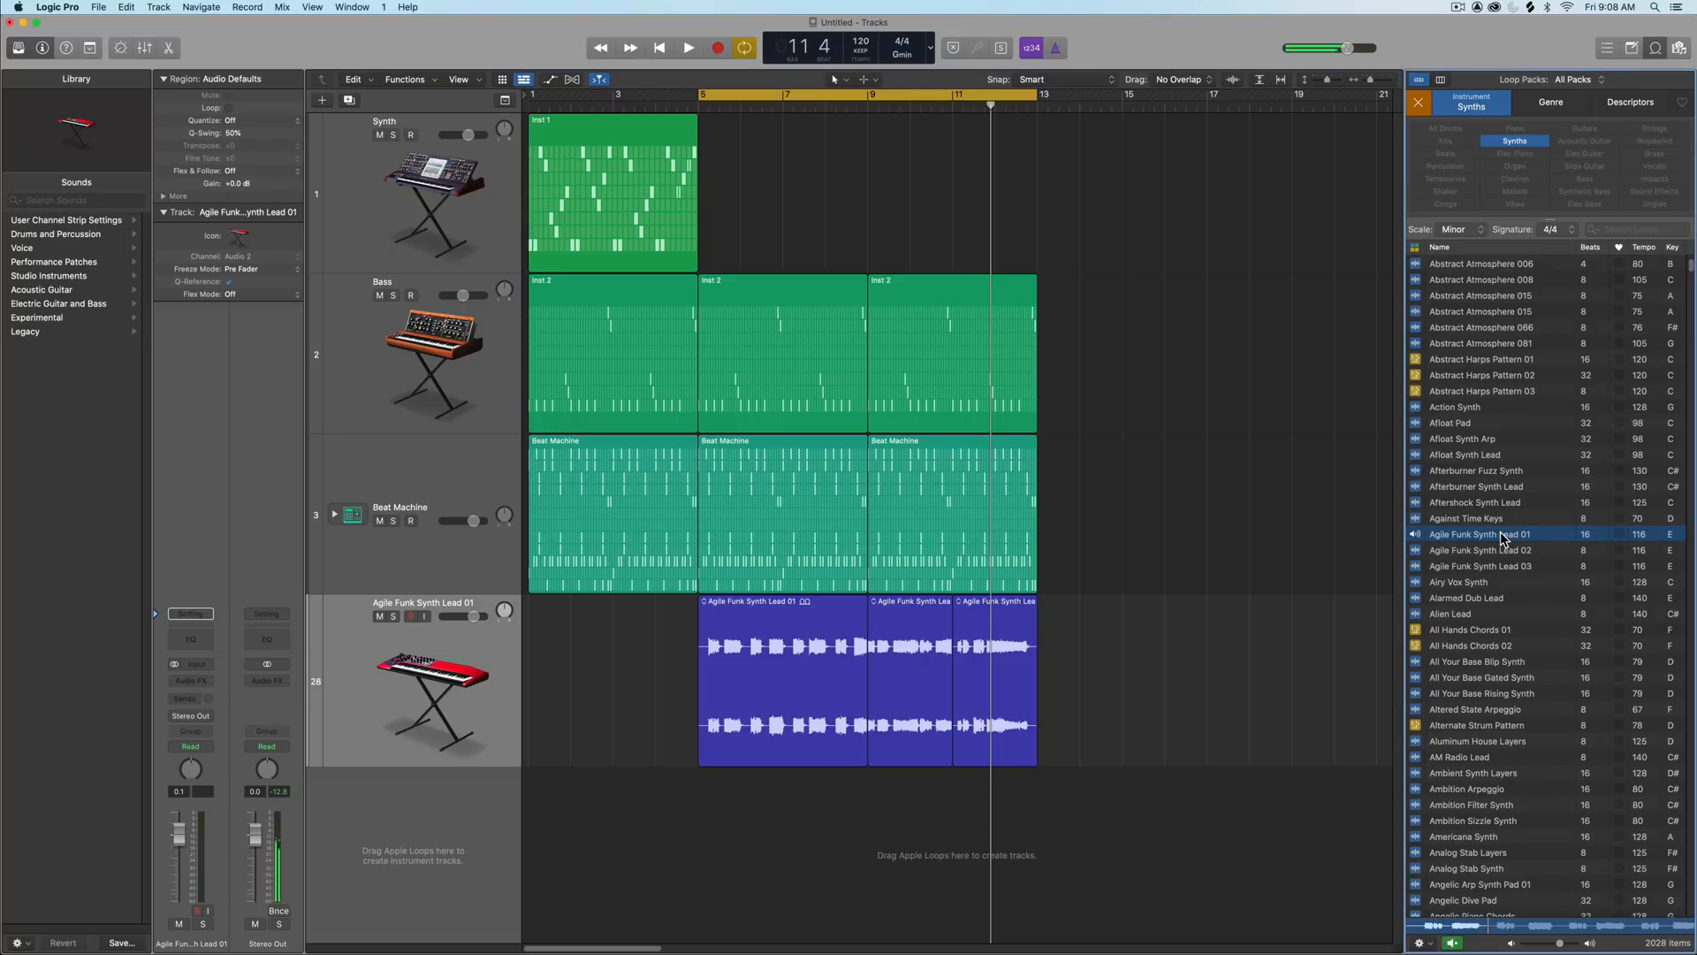
{"action": "left_click", "coordinate": [1502, 535]}
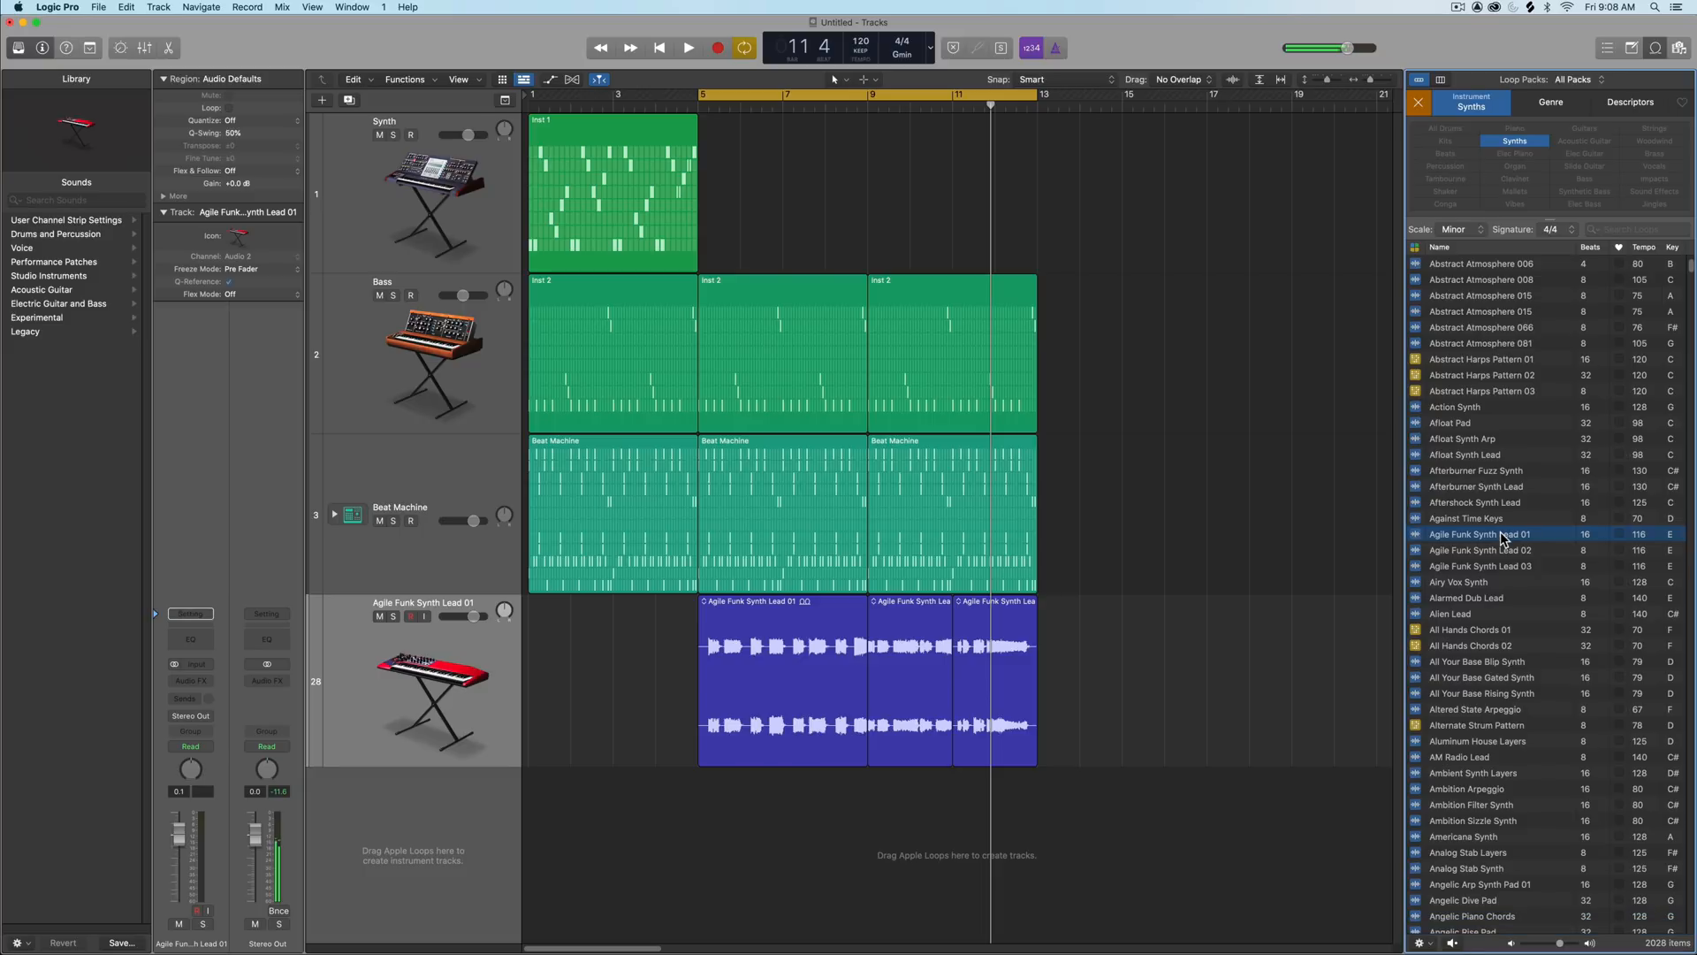
- Place the Agile Funk Synth Lead 01 loop at bar 15 on its track, and play the region with the cycle range around it
{"action": "left_click_drag", "start_coordinate": [1502, 535], "coordinate": [1127, 663]}
{"action": "left_click", "coordinate": [1164, 647]}
{"action": "key", "text": "super+u"}
{"action": "key", "text": "space"}
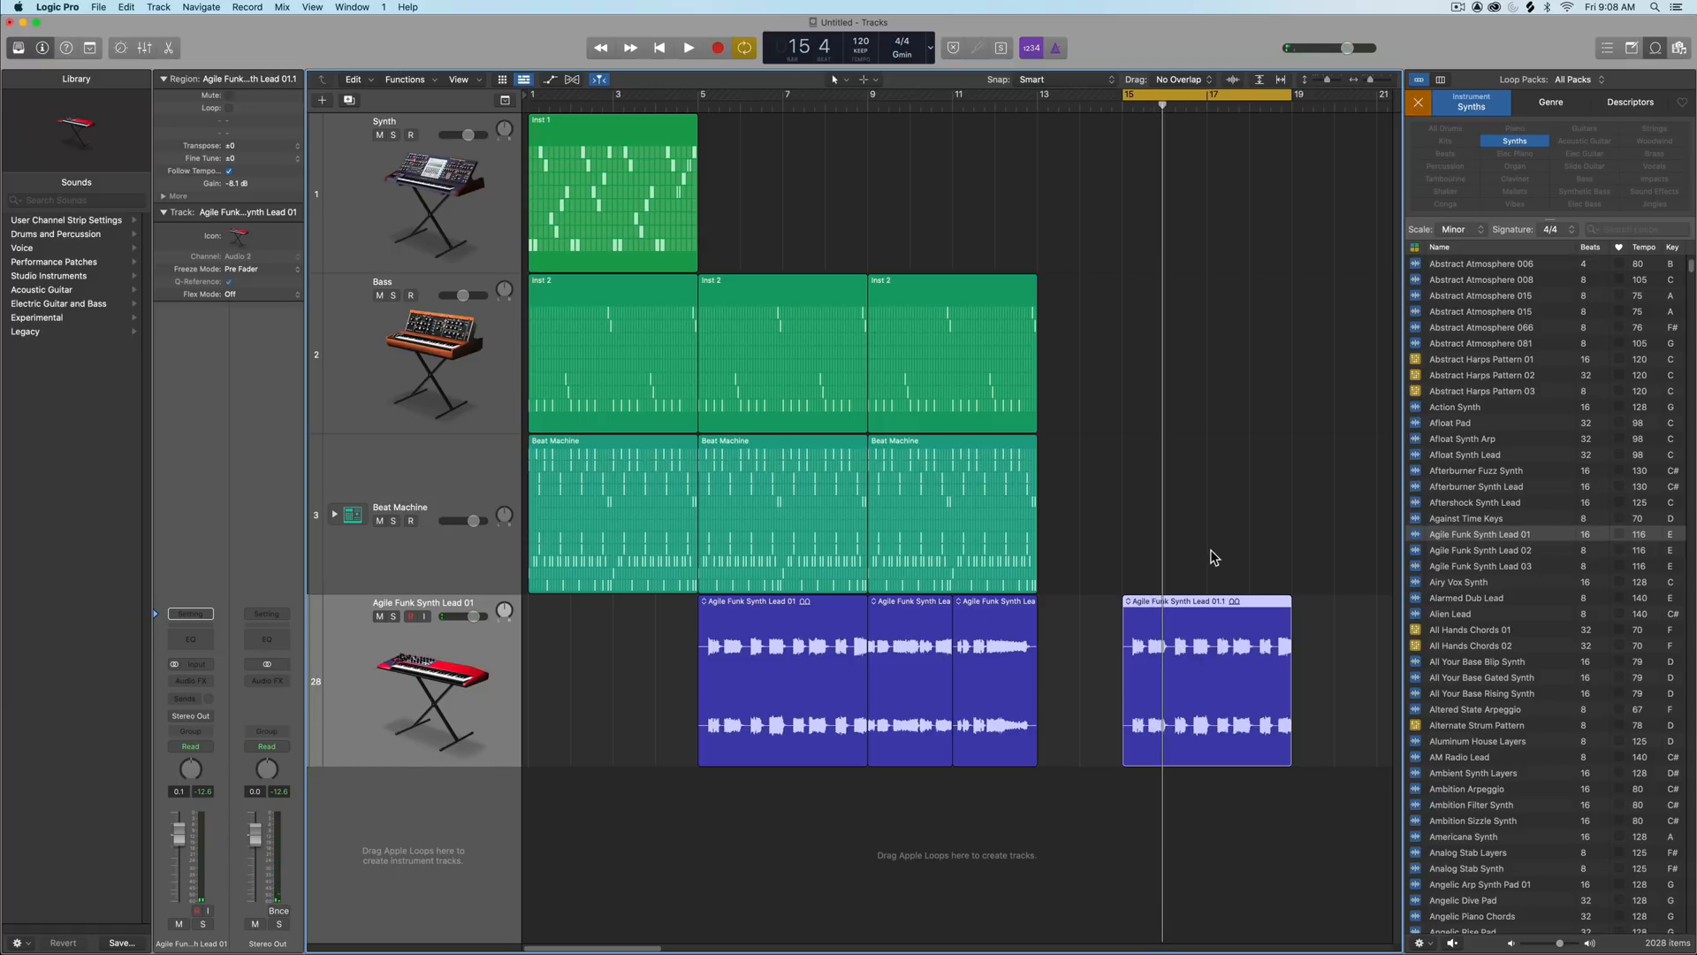
- Delete the region at bar 15, return to bar 1 with cycling off, and set loops to play in the song key
{"action": "key", "text": "Delete"}
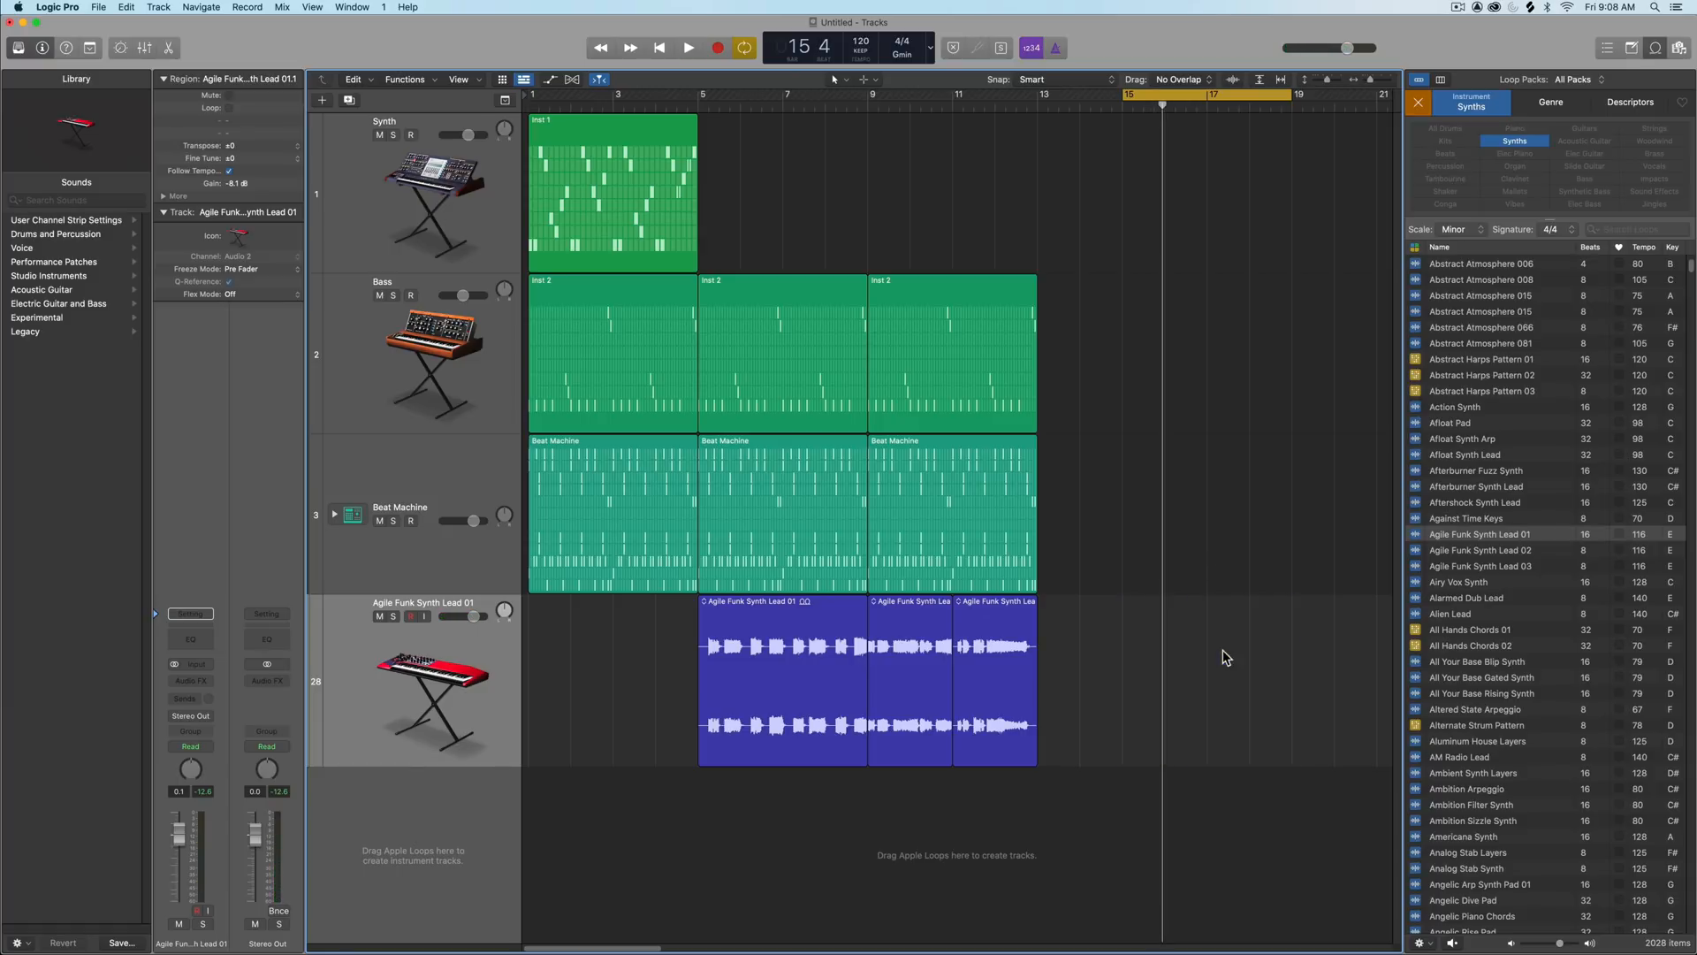
{"action": "key", "text": "c"}
{"action": "key", "text": "Return"}
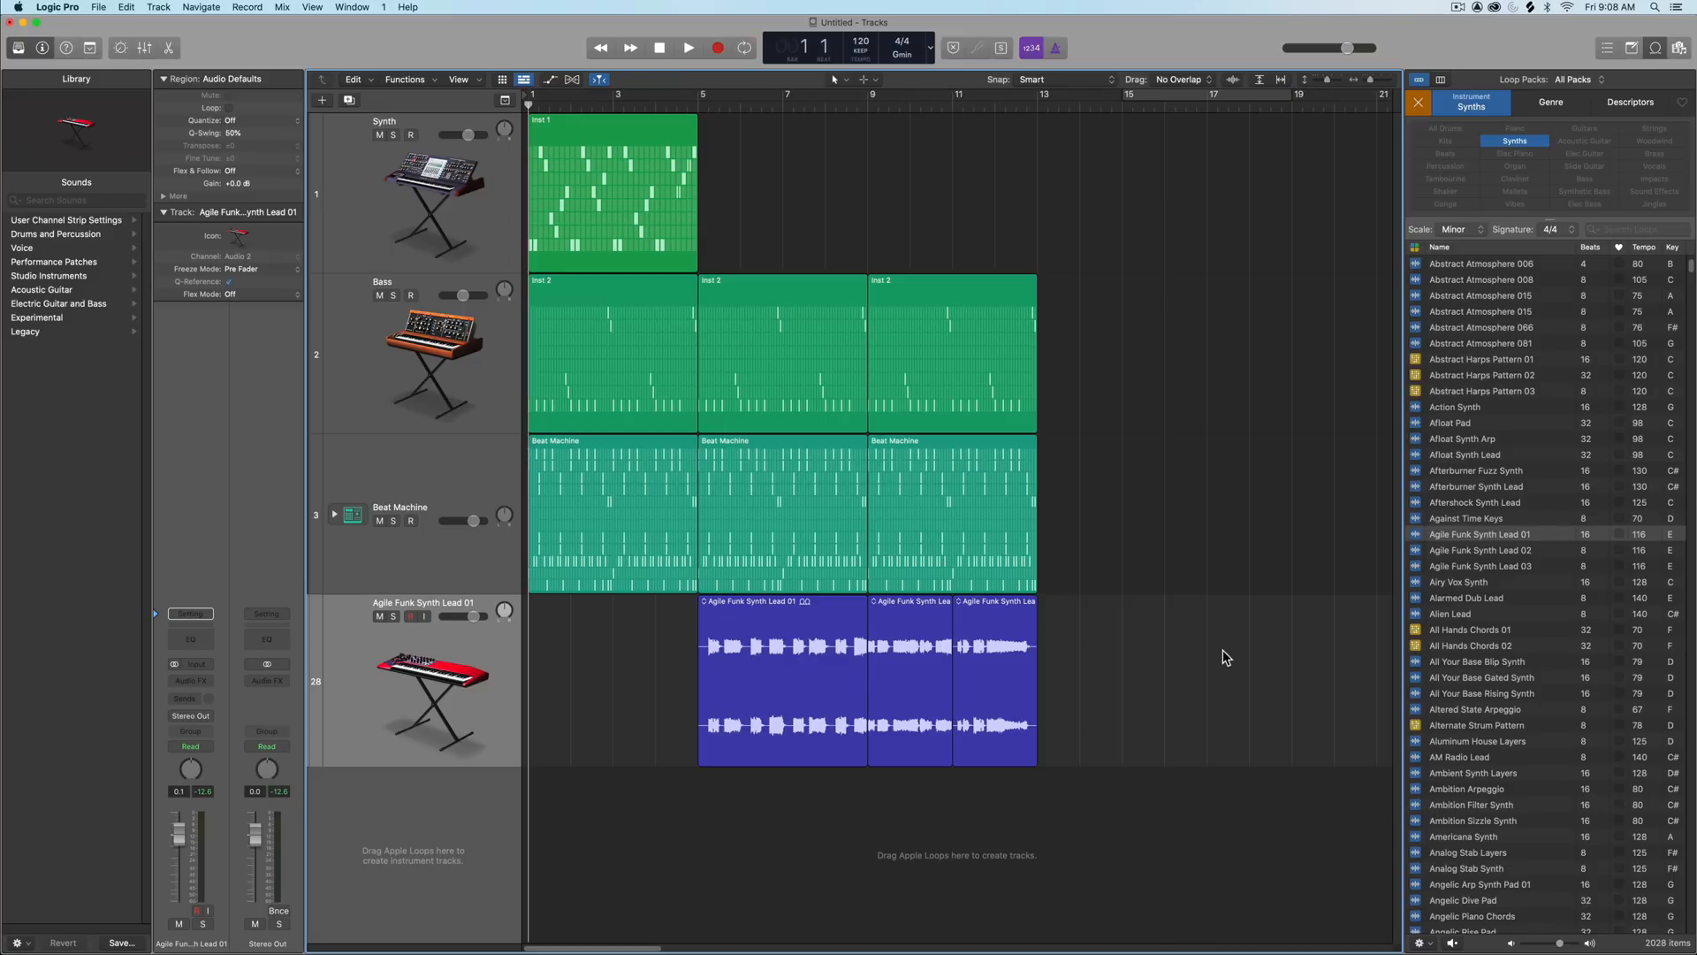
{"action": "left_click", "coordinate": [1434, 946]}
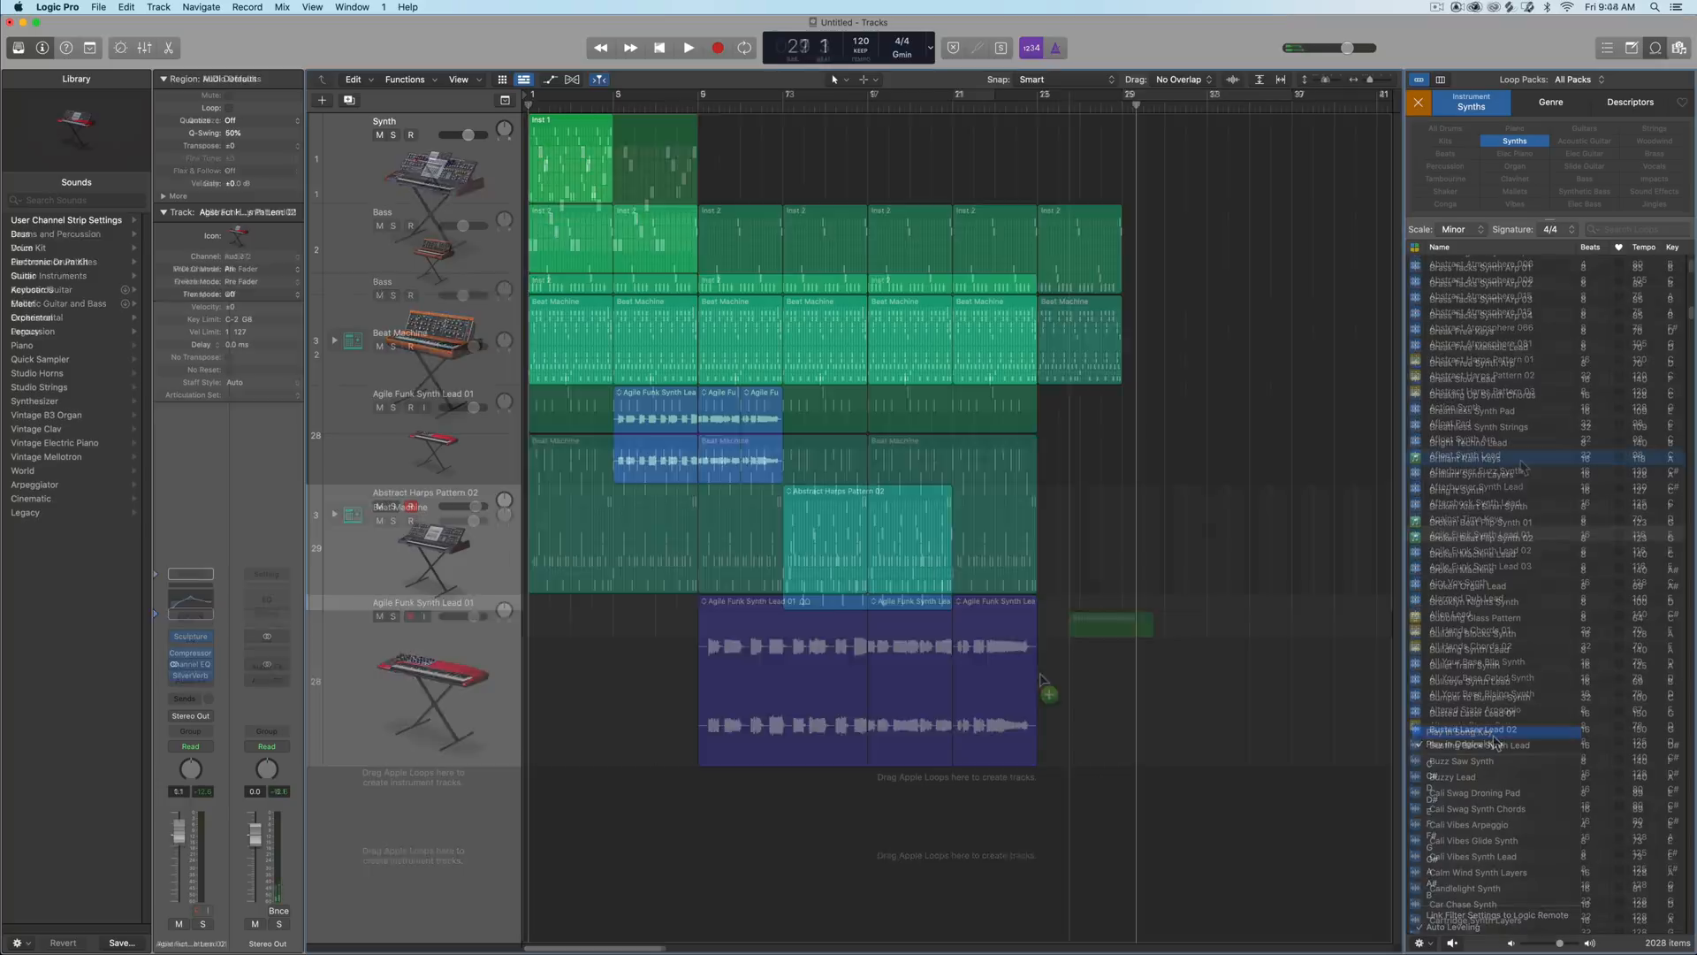
- Add the Brilliant Rain Keys loop at bar 21 on a new track below Abstract Harps Pattern 02, and open its region in the Piano Roll
{"action": "left_click_drag", "start_coordinate": [1074, 694], "coordinate": [953, 691]}
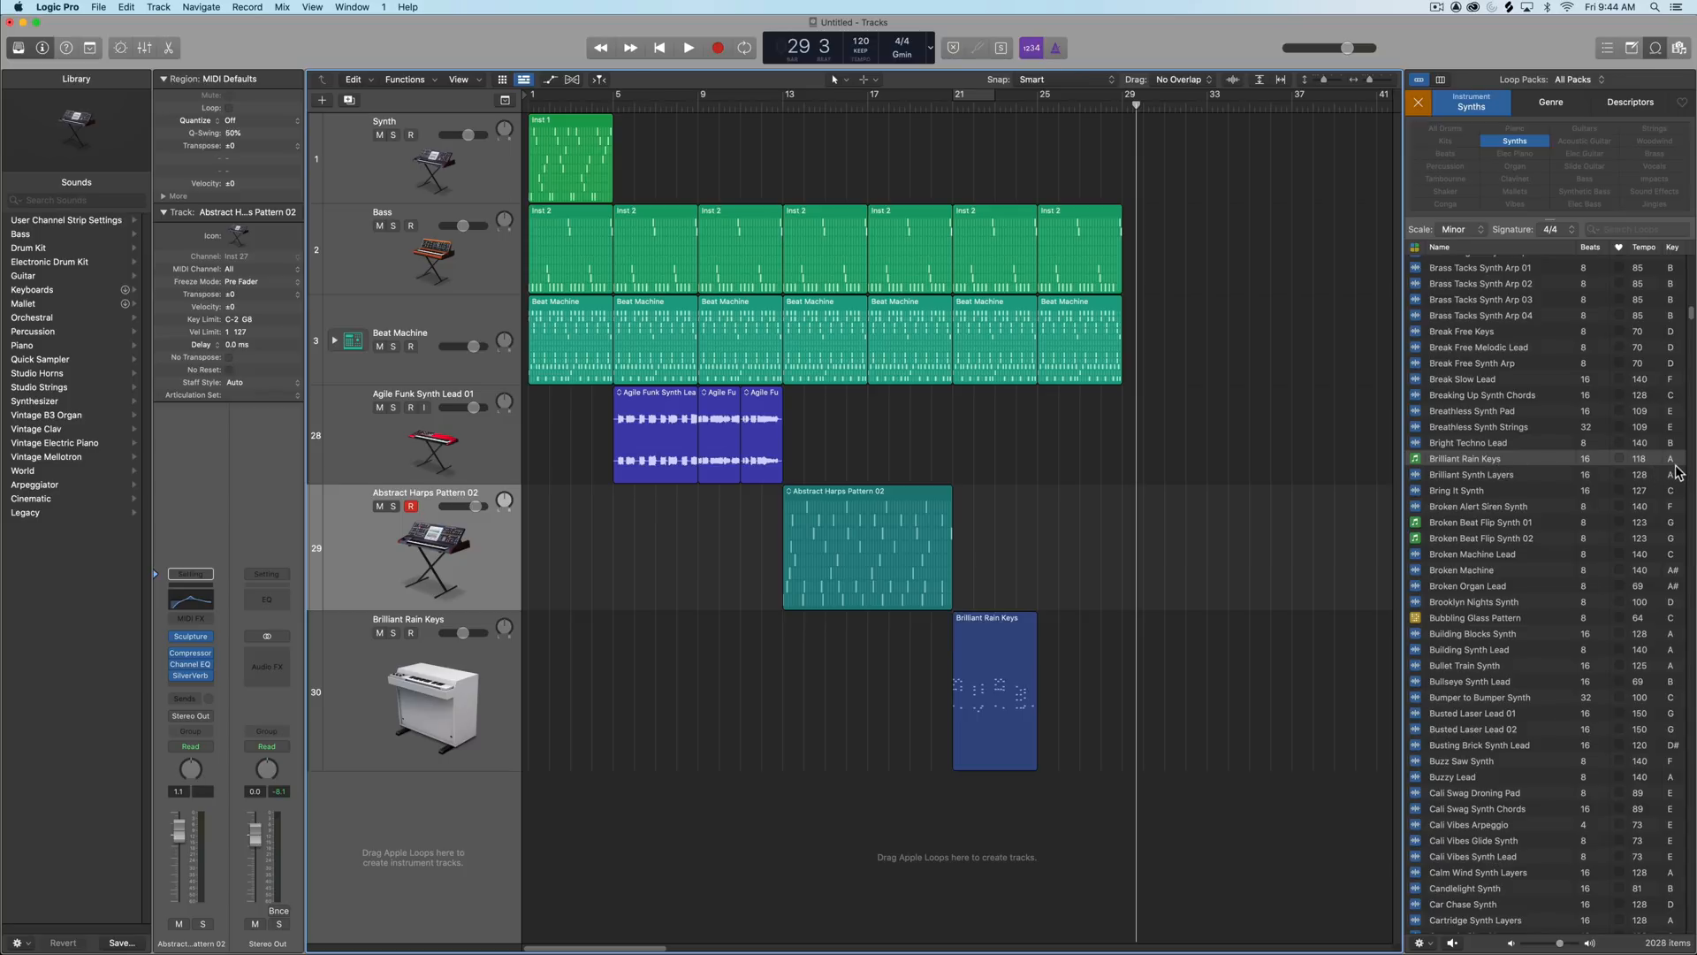
{"action": "double_click", "coordinate": [1007, 676]}
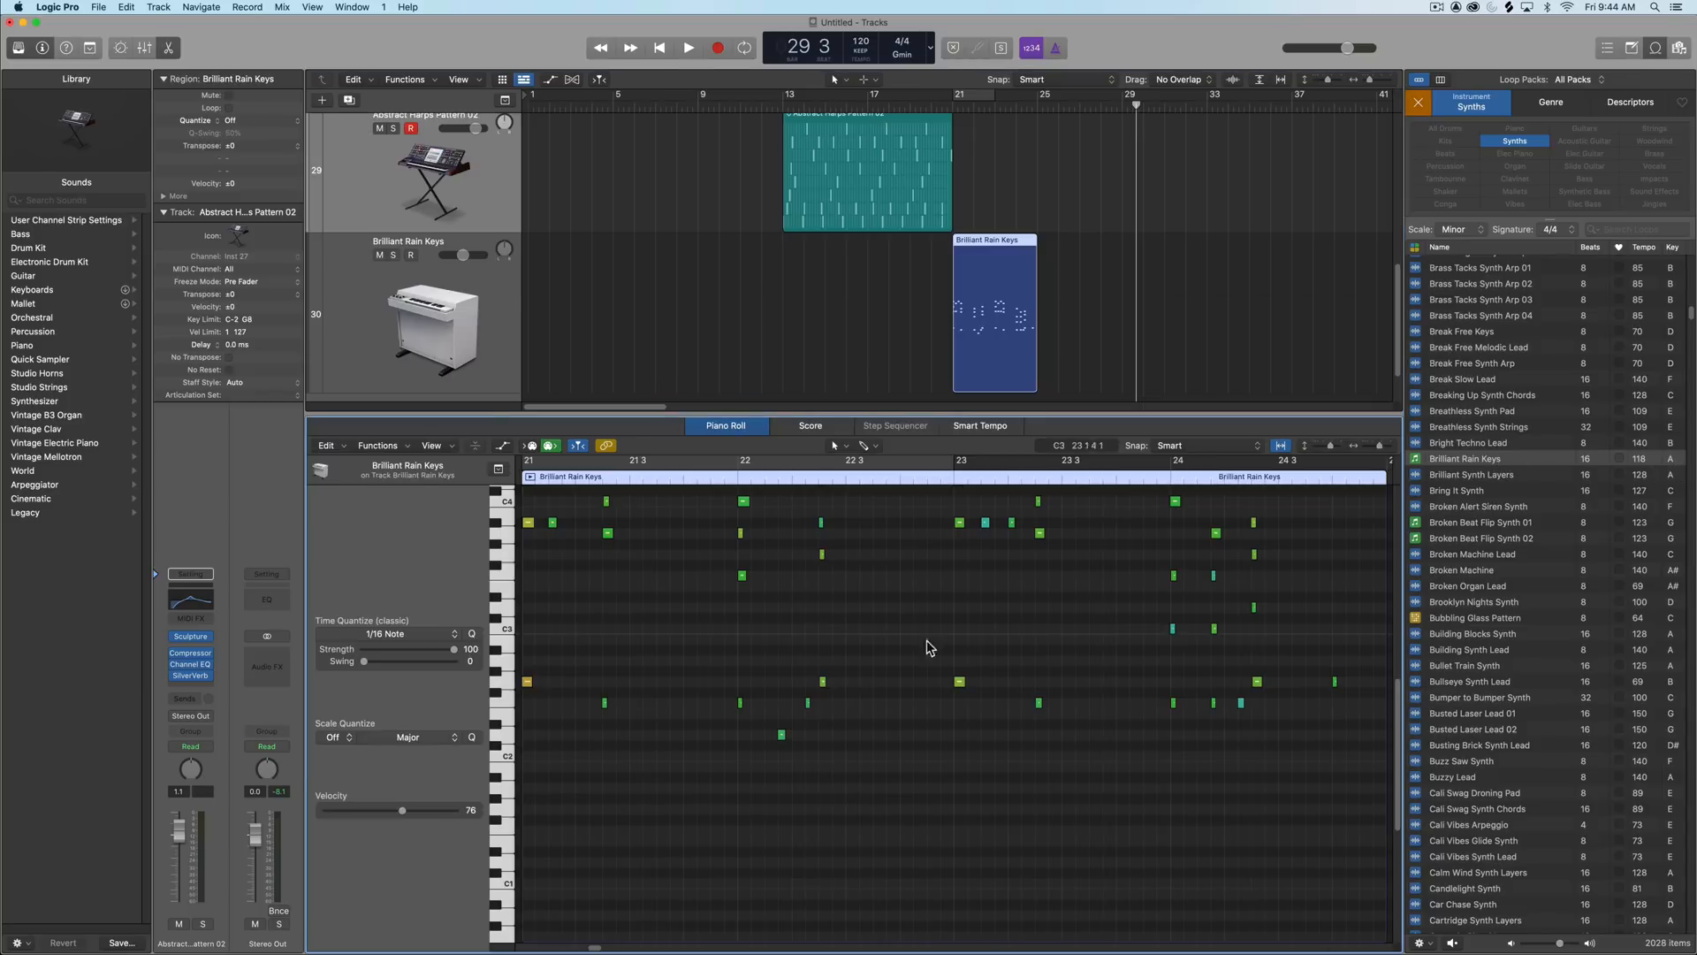
{"action": "scroll", "coordinate": [606, 734], "scroll_direction": "up", "scroll_amount": 1}
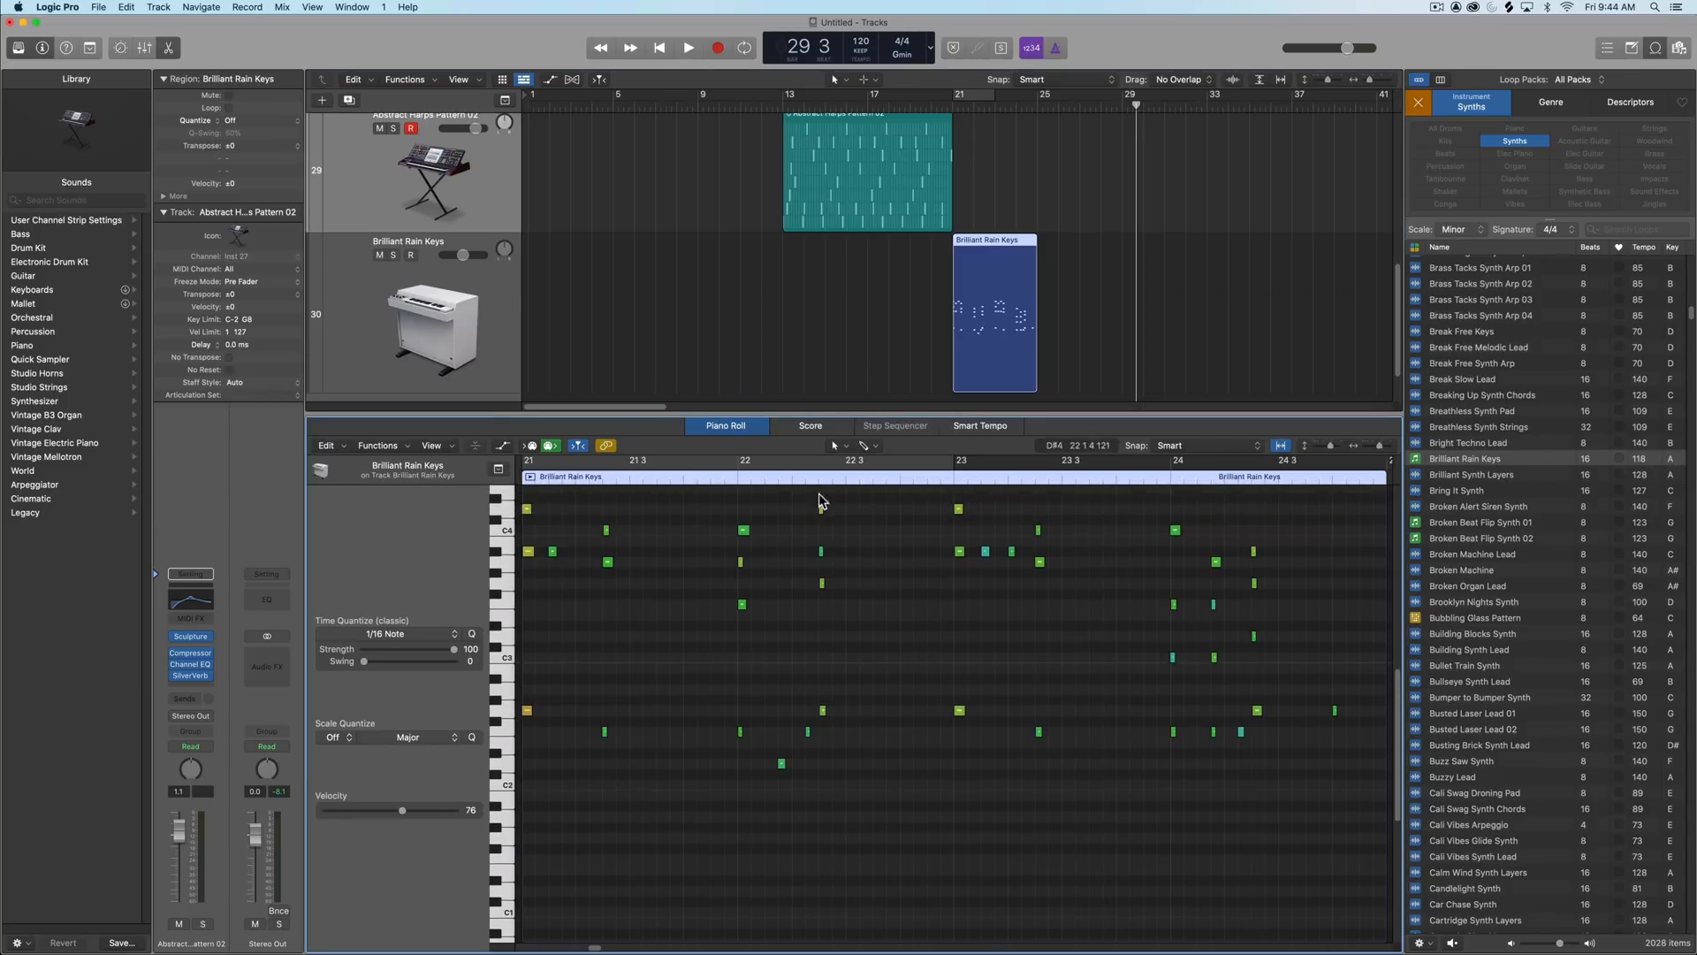
- Play the Brilliant Rain Keys region with the cycle range around it, and close the Piano Roll
{"action": "key", "text": "super+u"}
{"action": "key", "text": "space"}
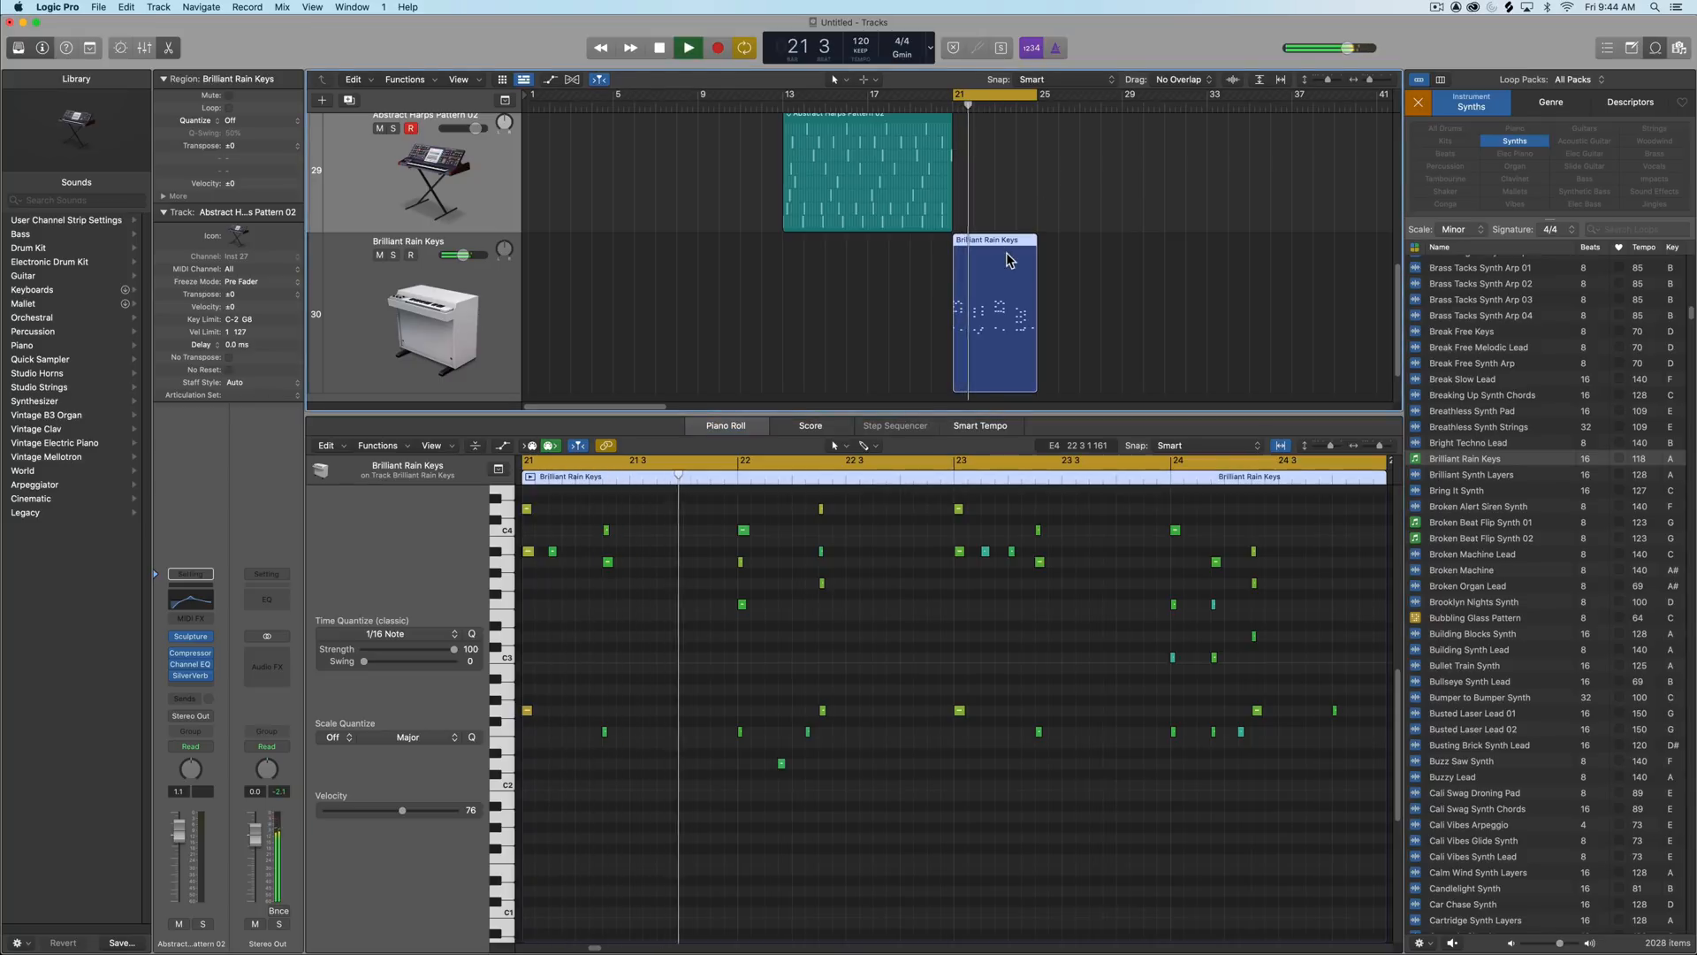
{"action": "key", "text": "e"}
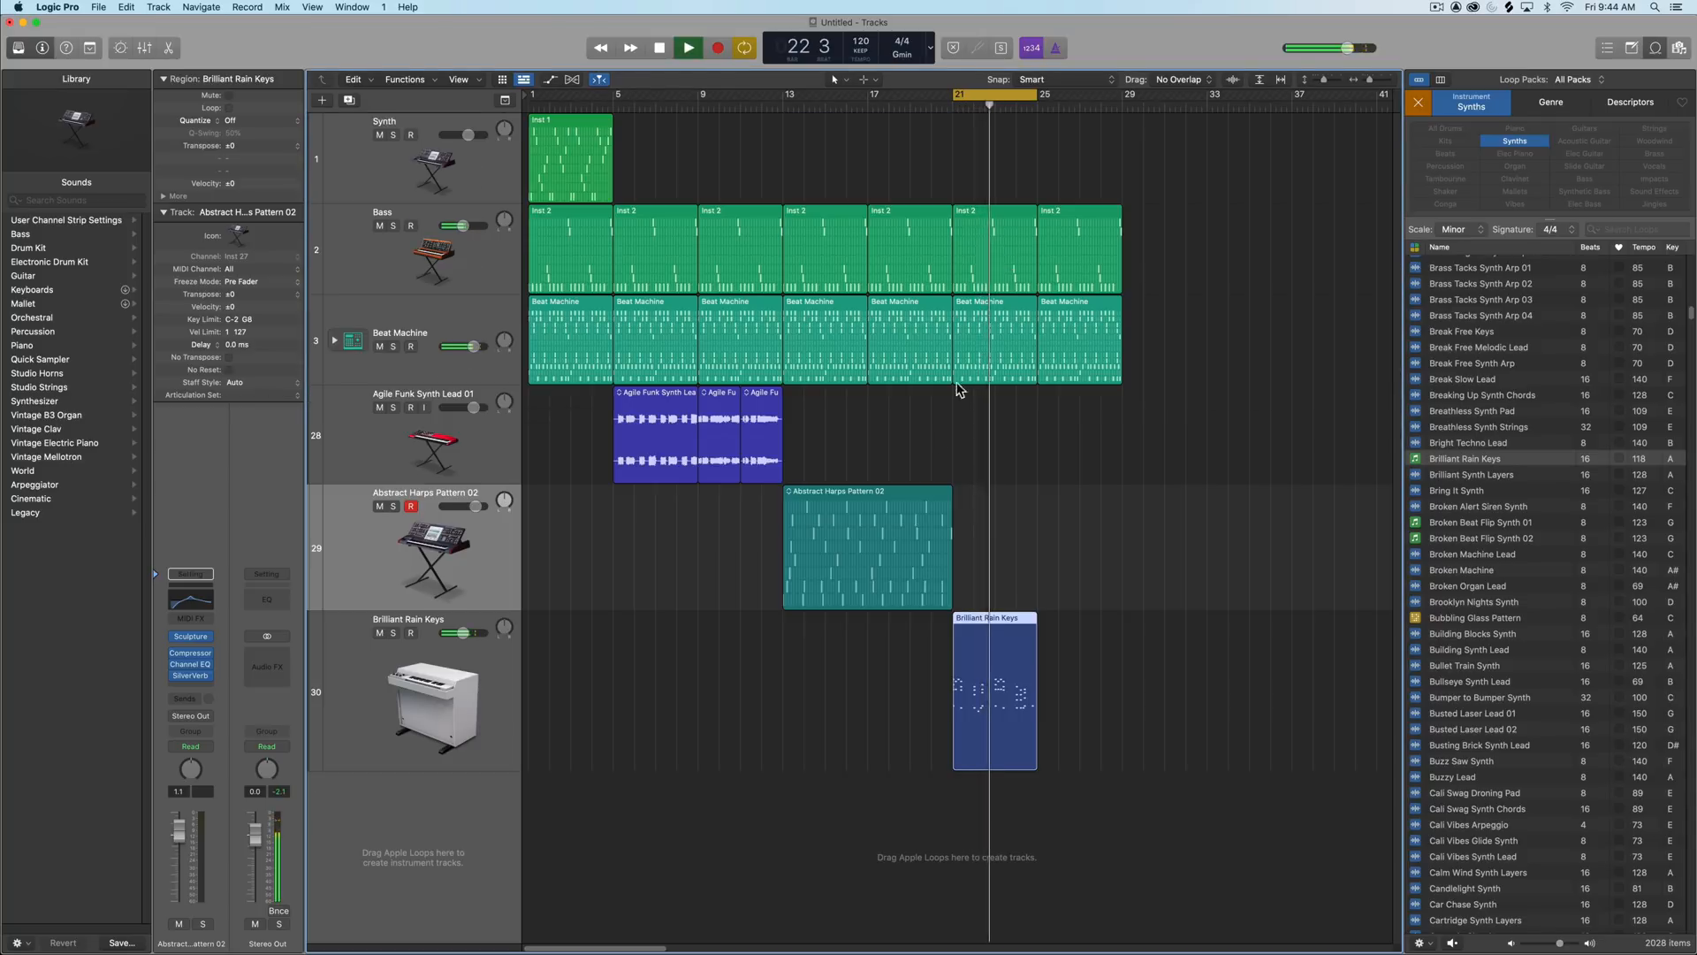
{"action": "left_click", "coordinate": [1064, 436]}
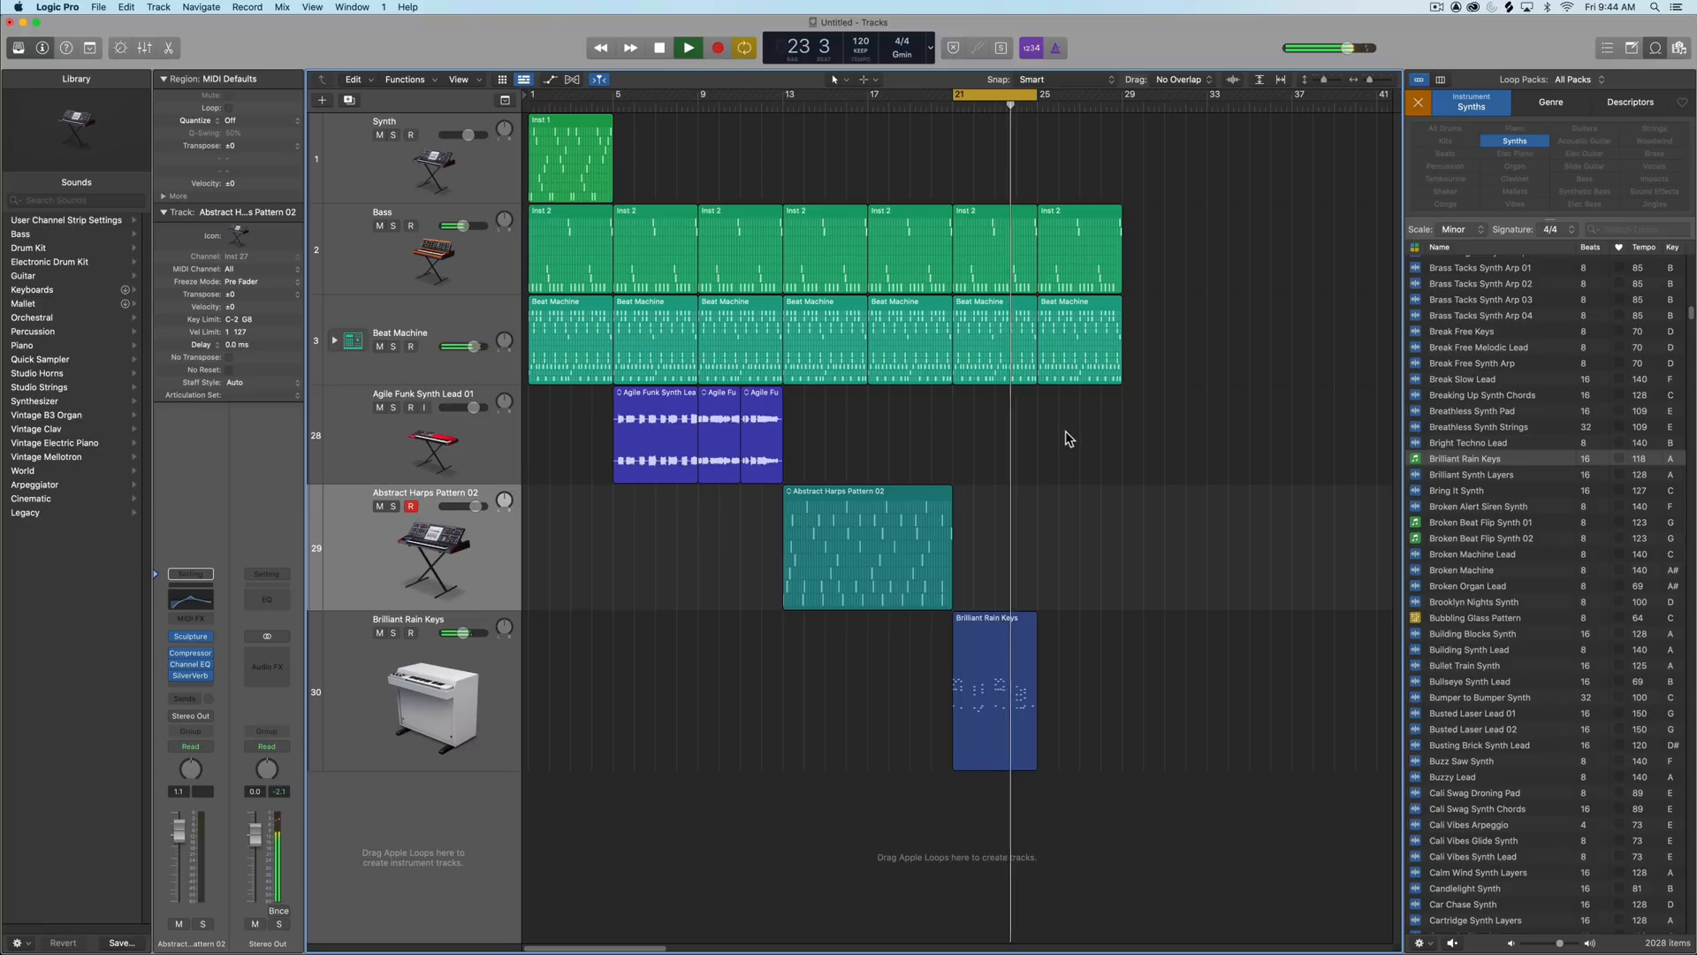
{"action": "key", "text": "space"}
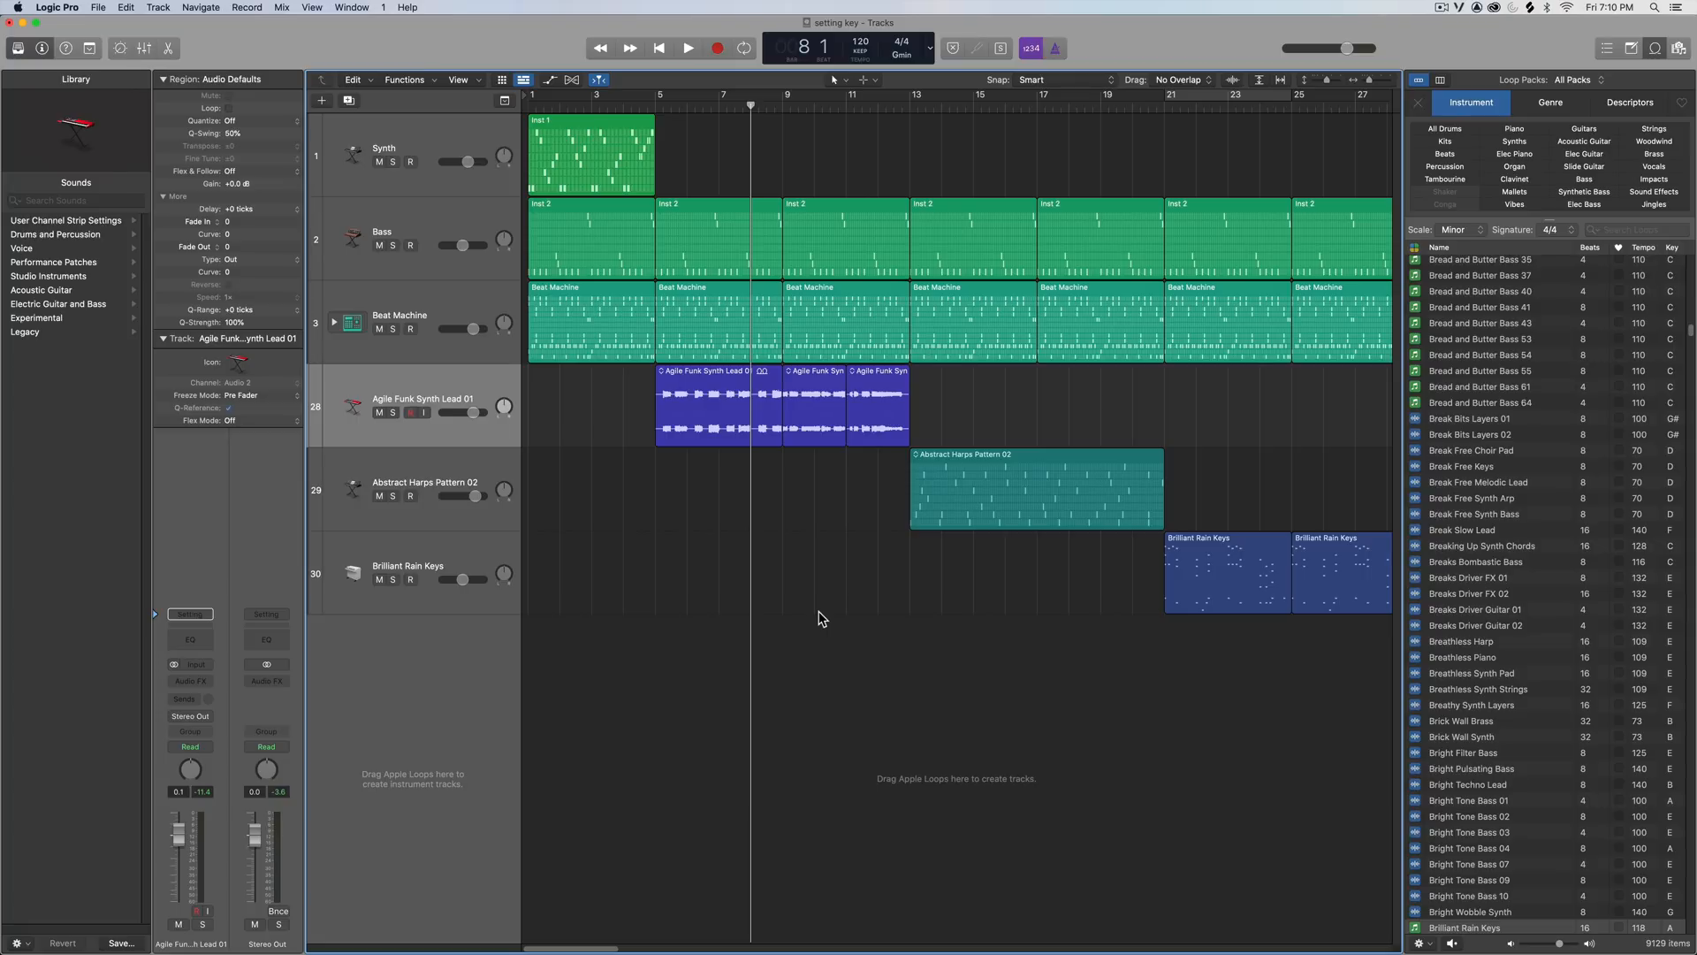
- Change the project key to D minor
{"action": "left_click", "coordinate": [908, 64]}
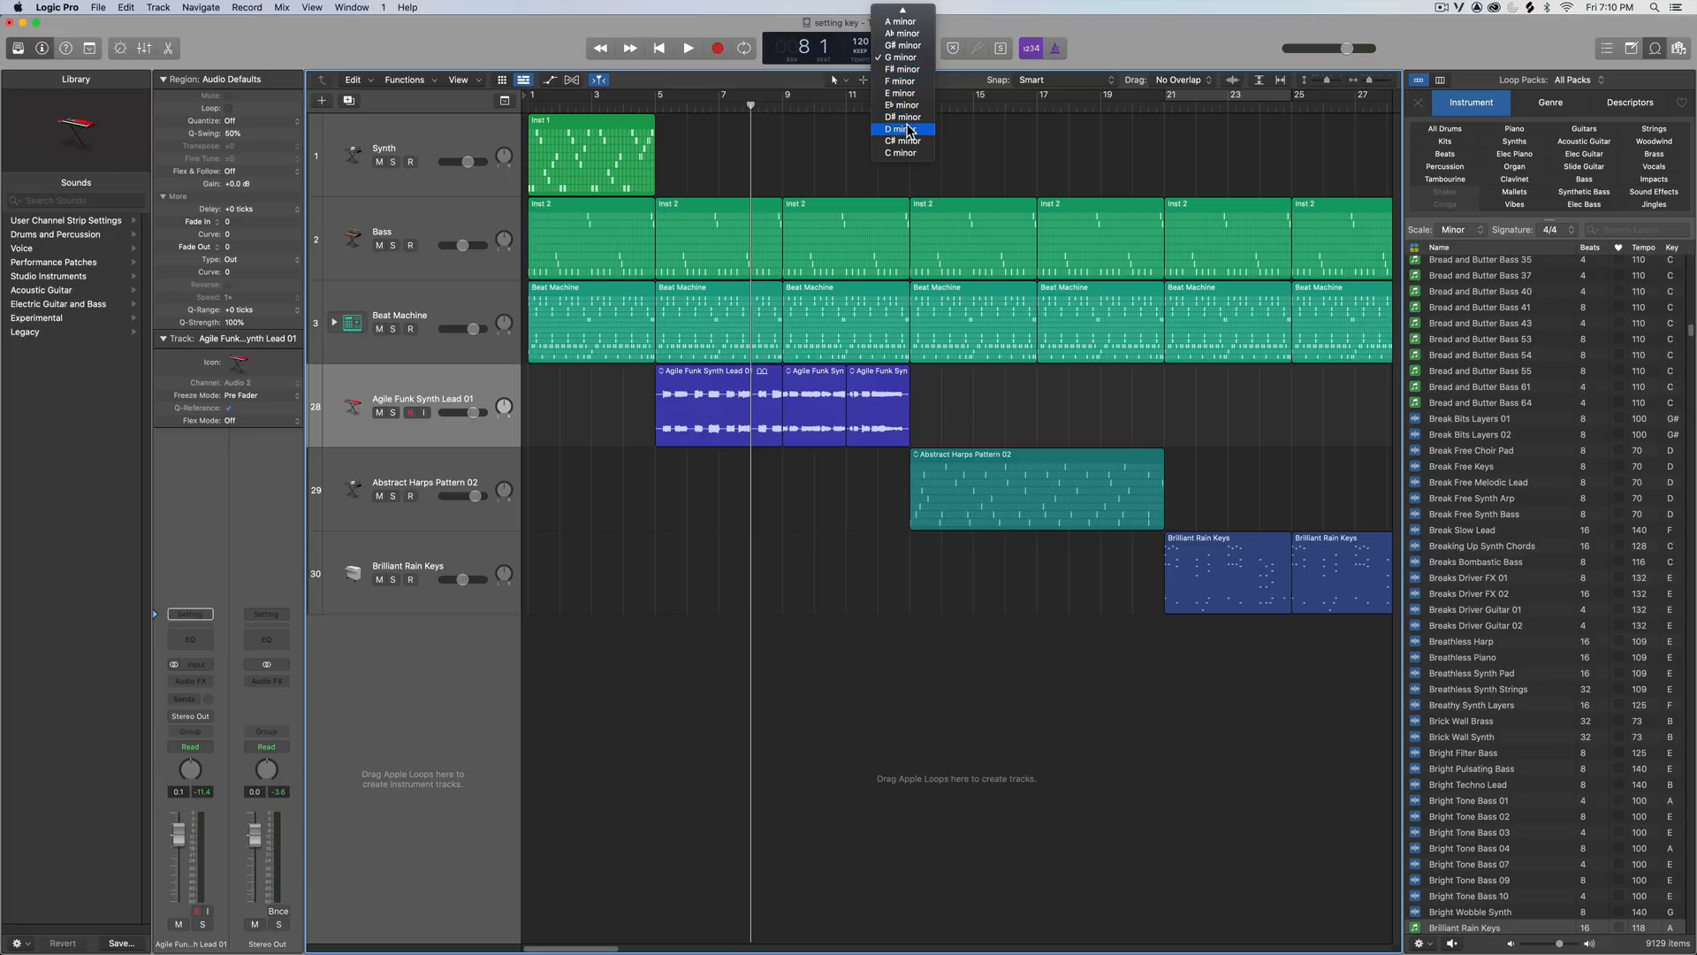
{"action": "scroll", "coordinate": [910, 131], "scroll_direction": "up", "scroll_amount": 5}
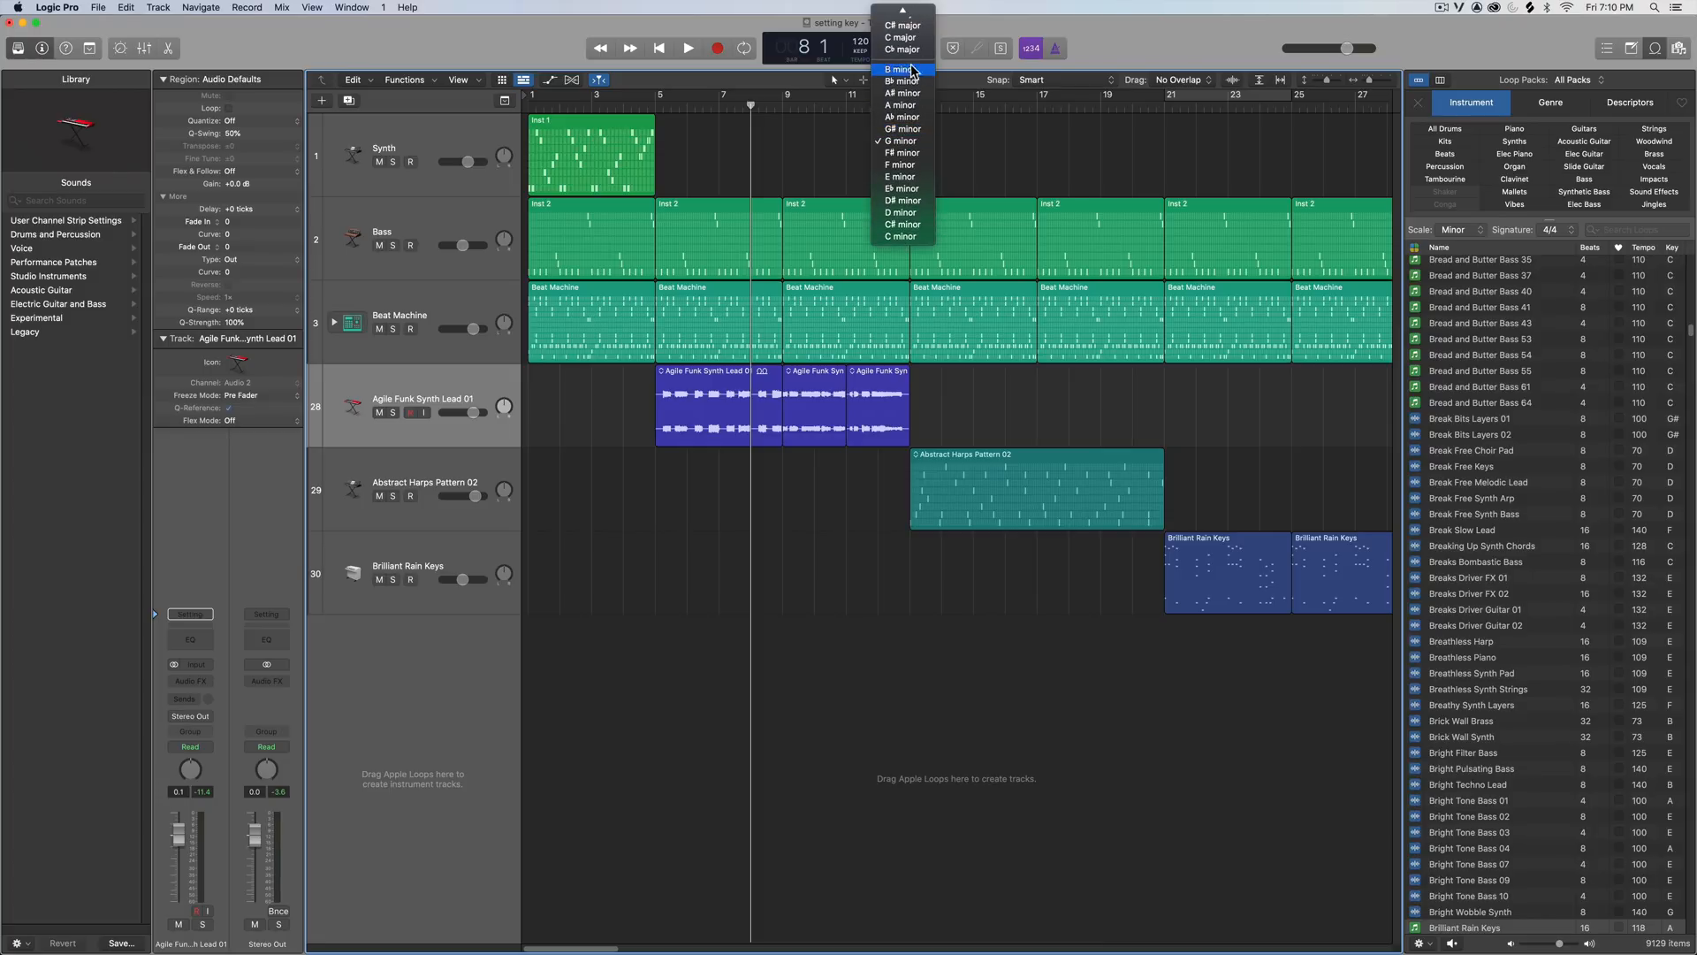
{"action": "left_click", "coordinate": [915, 212]}
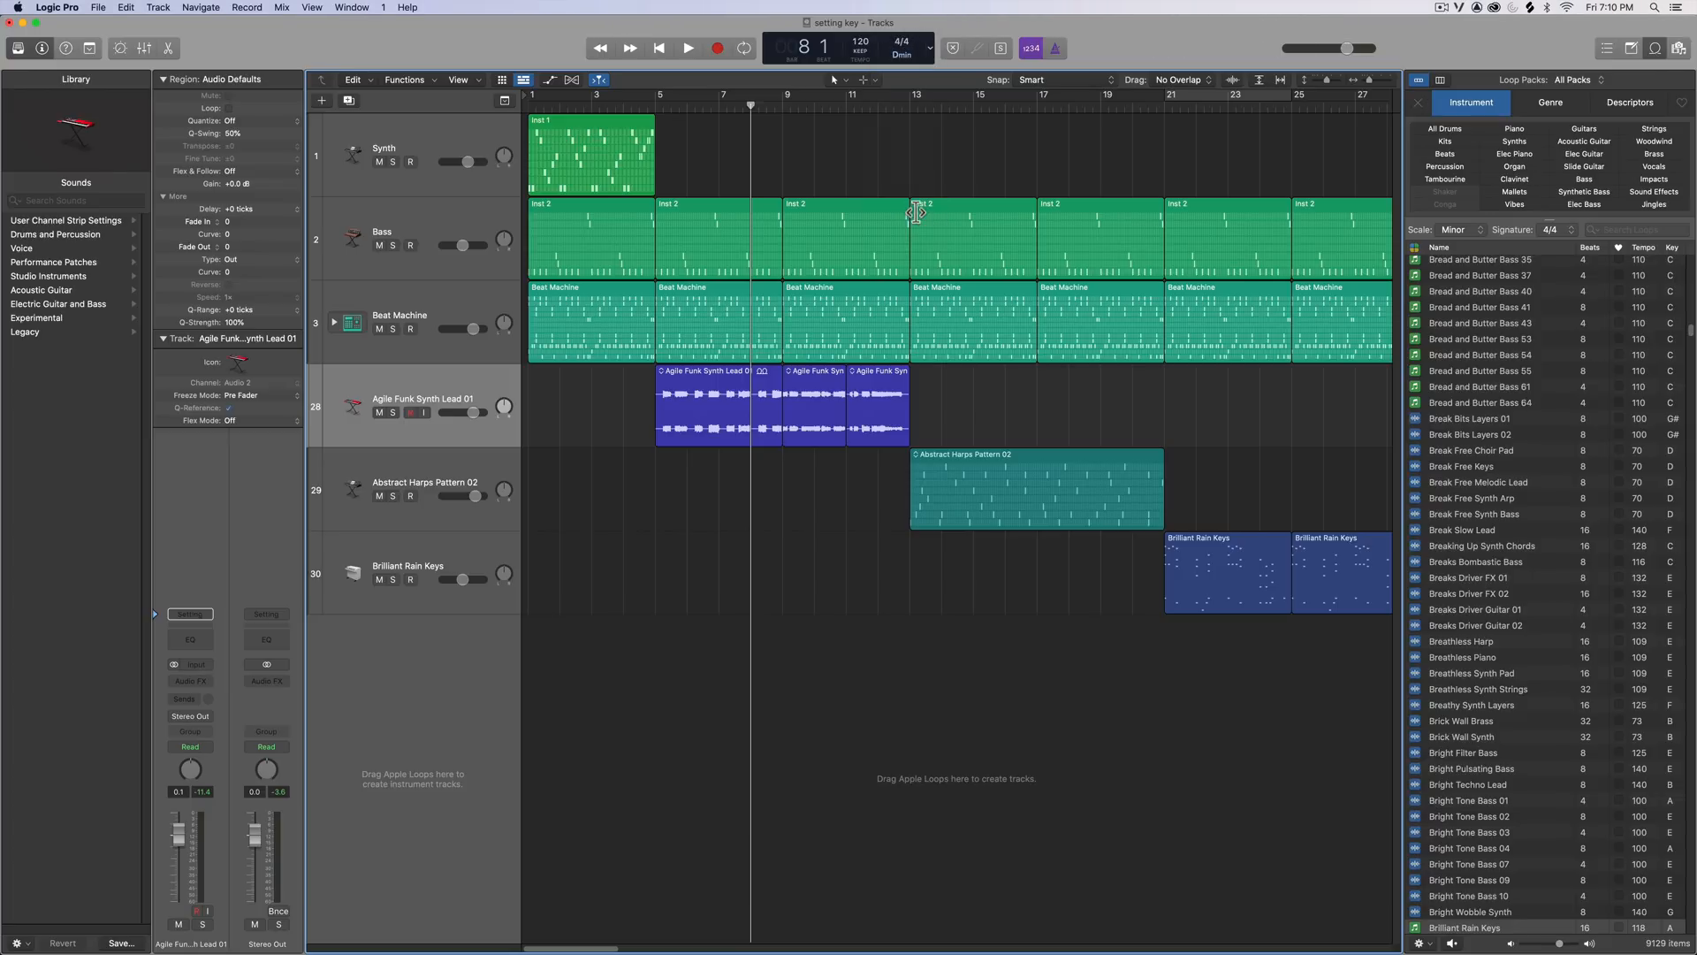
- Select the bass, drum and harp regions between bars 13 and 21, and audition them from bar 13
{"action": "left_click", "coordinate": [912, 105]}
{"action": "left_click_drag", "start_coordinate": [984, 161], "coordinate": [1129, 518]}
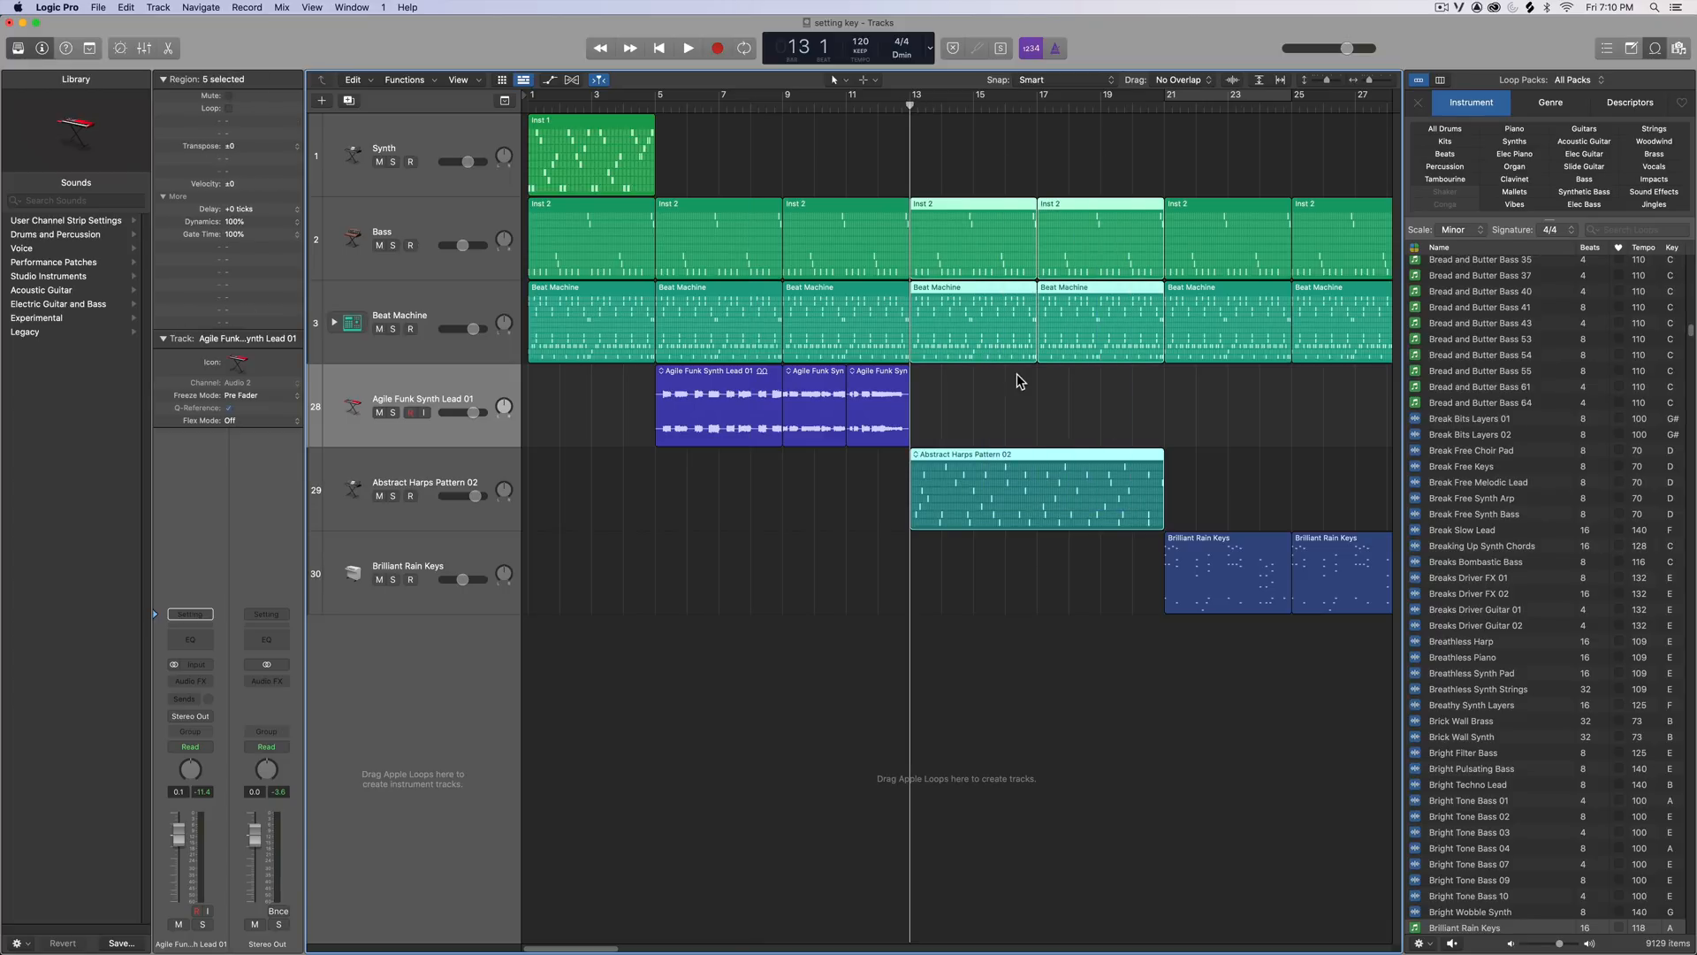
{"action": "key", "text": "space"}
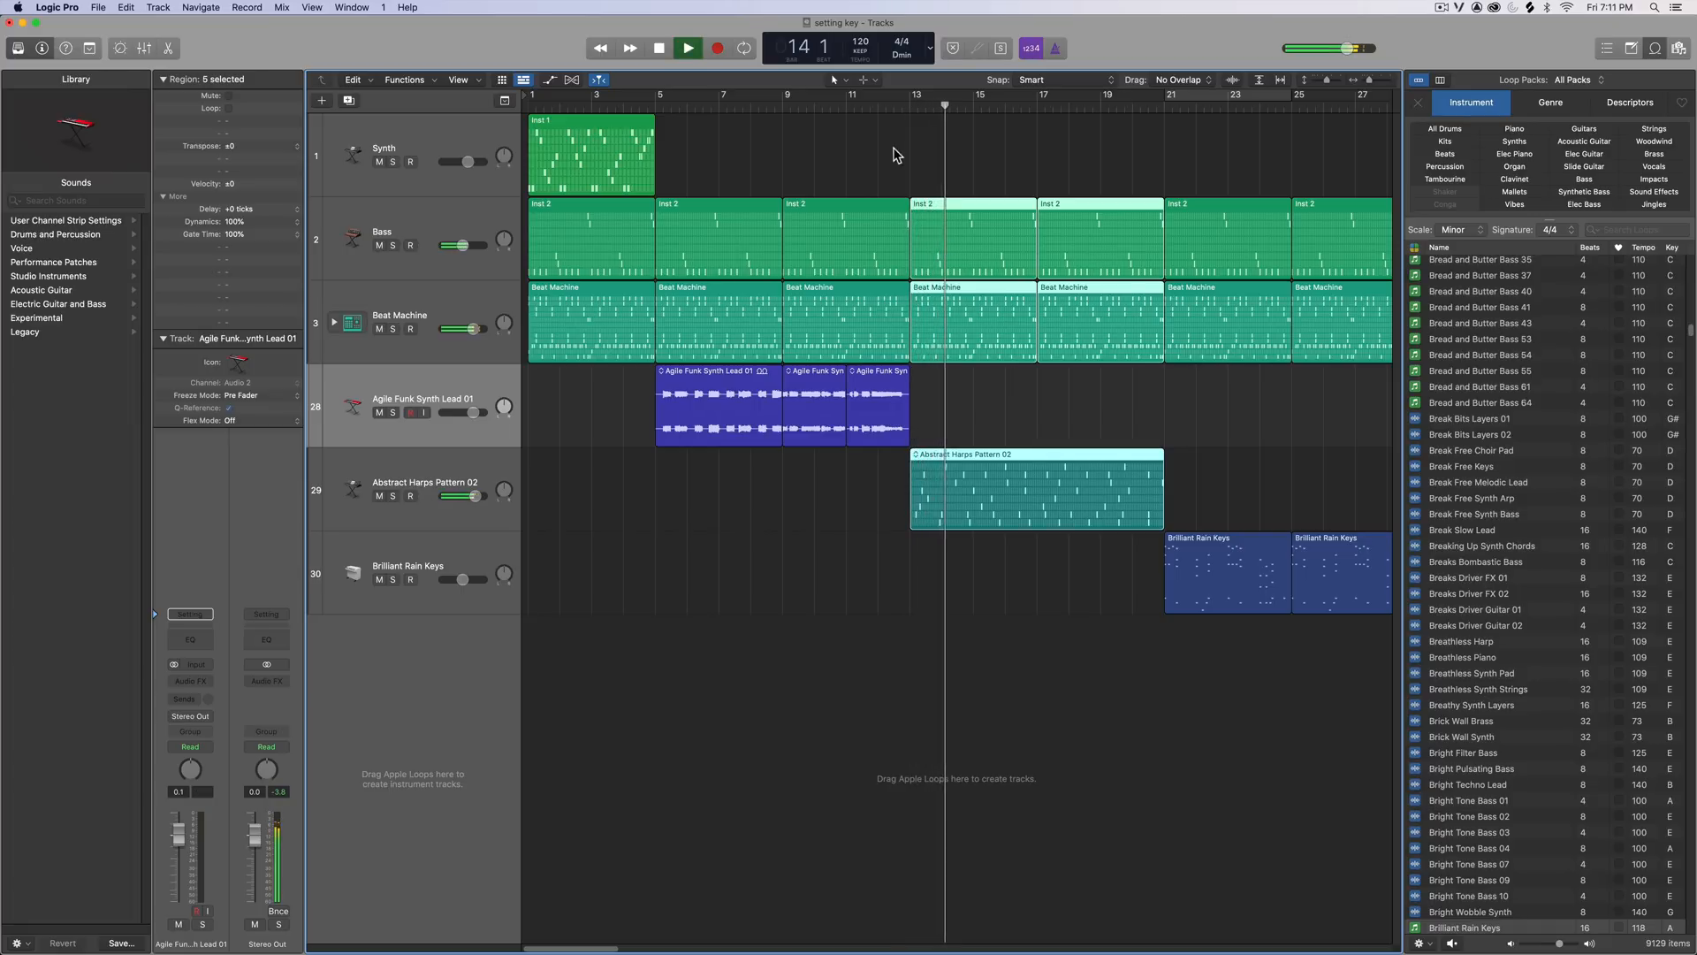
{"action": "key", "text": "space"}
- Set the project key back to G minor and audition the harp section again from bar 13
{"action": "left_click", "coordinate": [903, 55]}
{"action": "scroll", "coordinate": [908, 62], "scroll_direction": "up", "scroll_amount": 5}
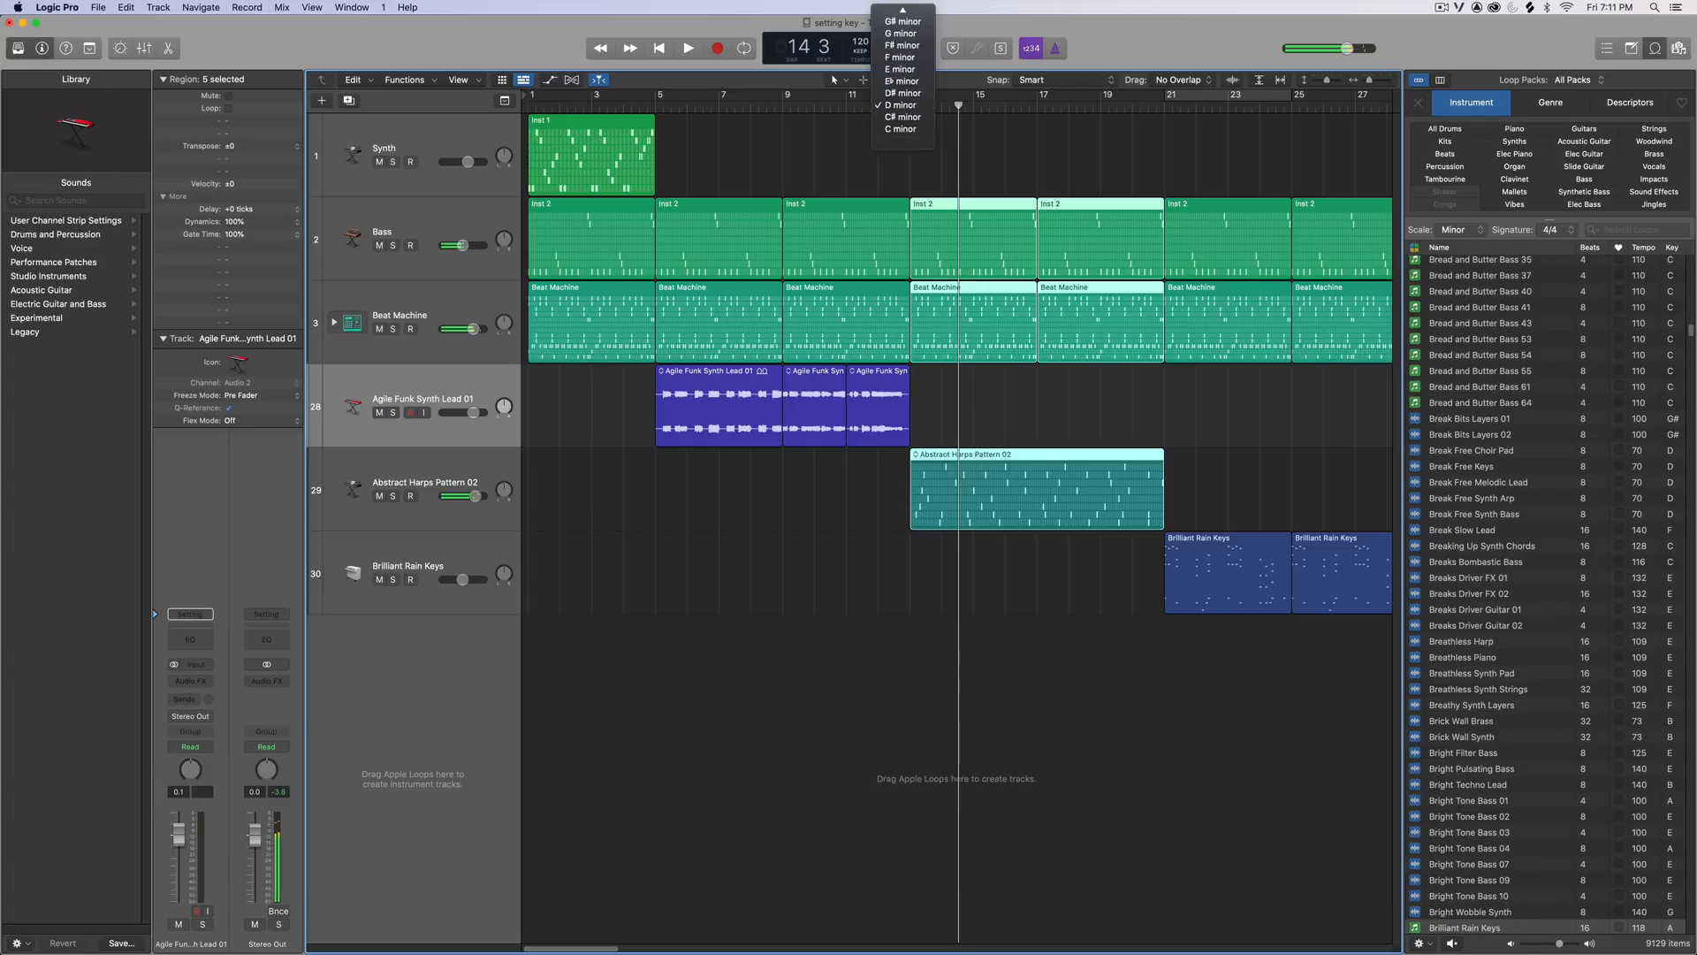
{"action": "left_click", "coordinate": [901, 93]}
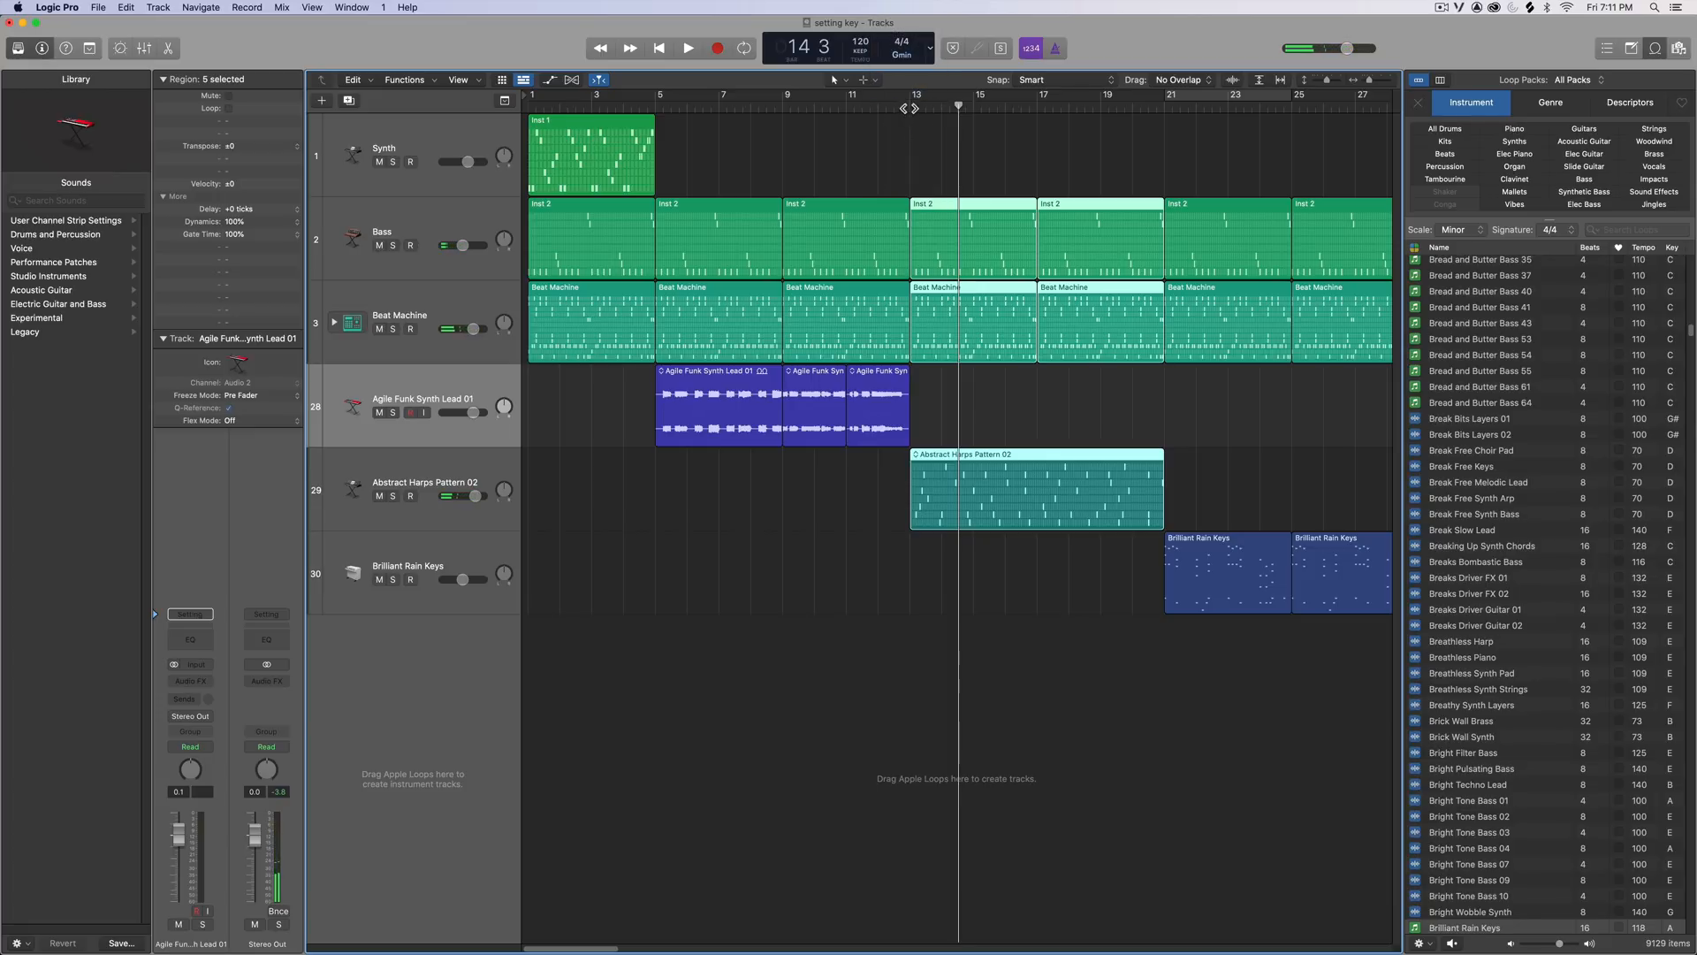
{"action": "key", "text": "space"}
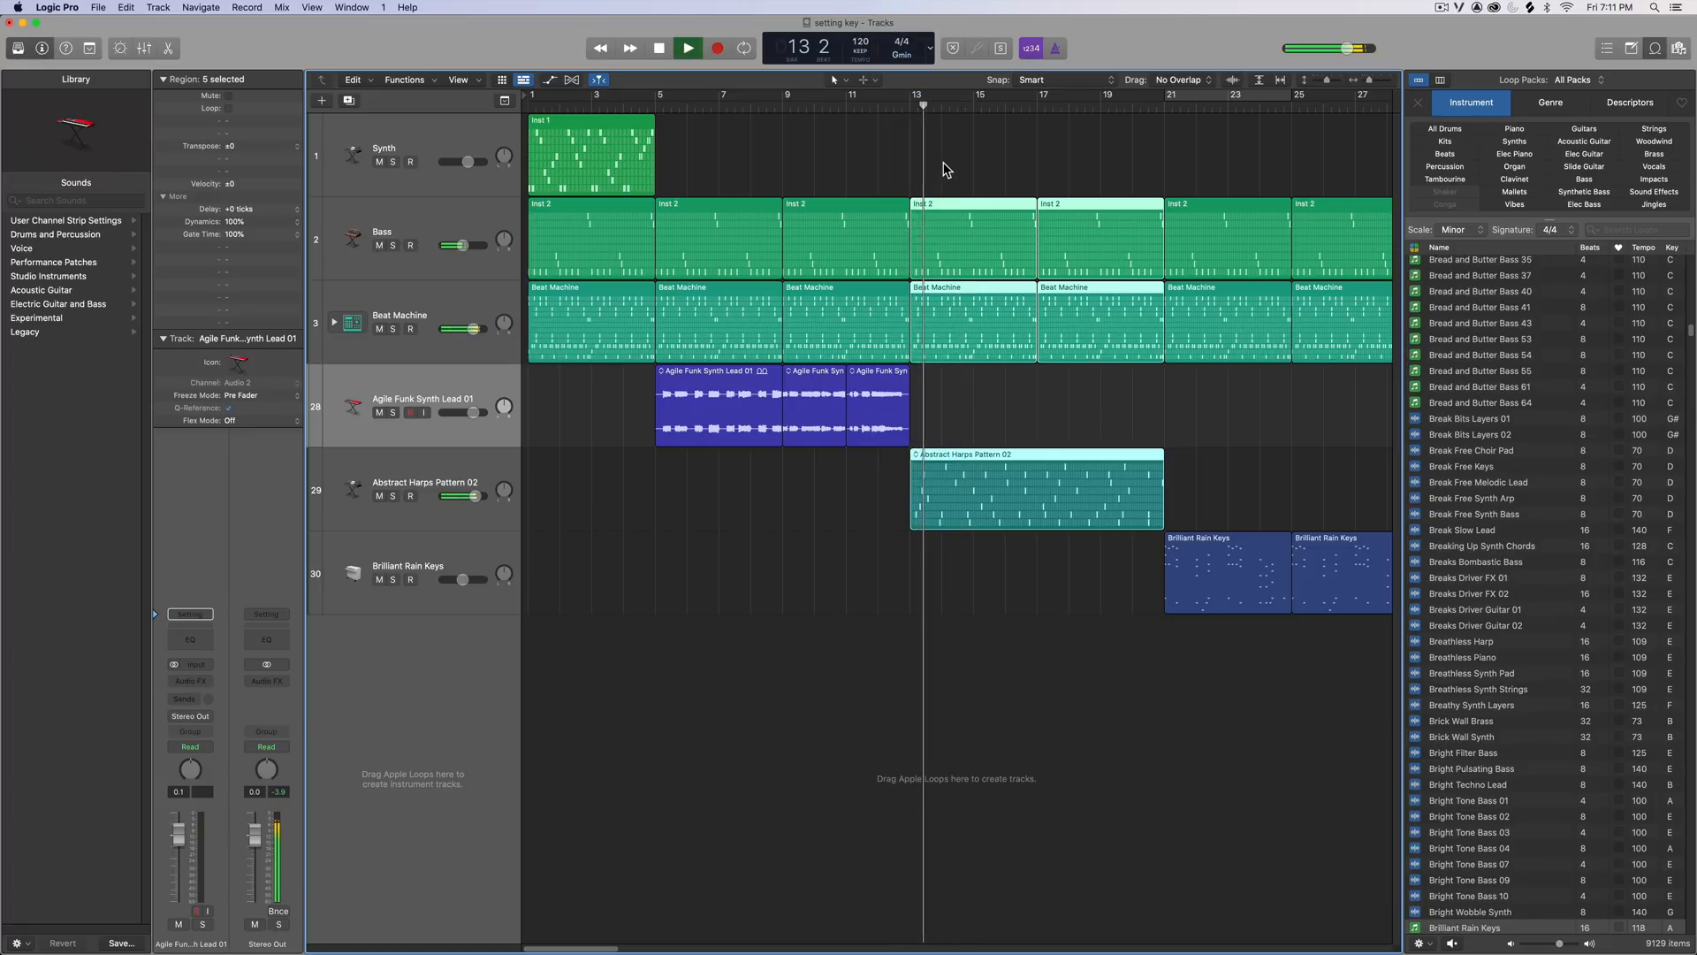
{"action": "key", "text": "space"}
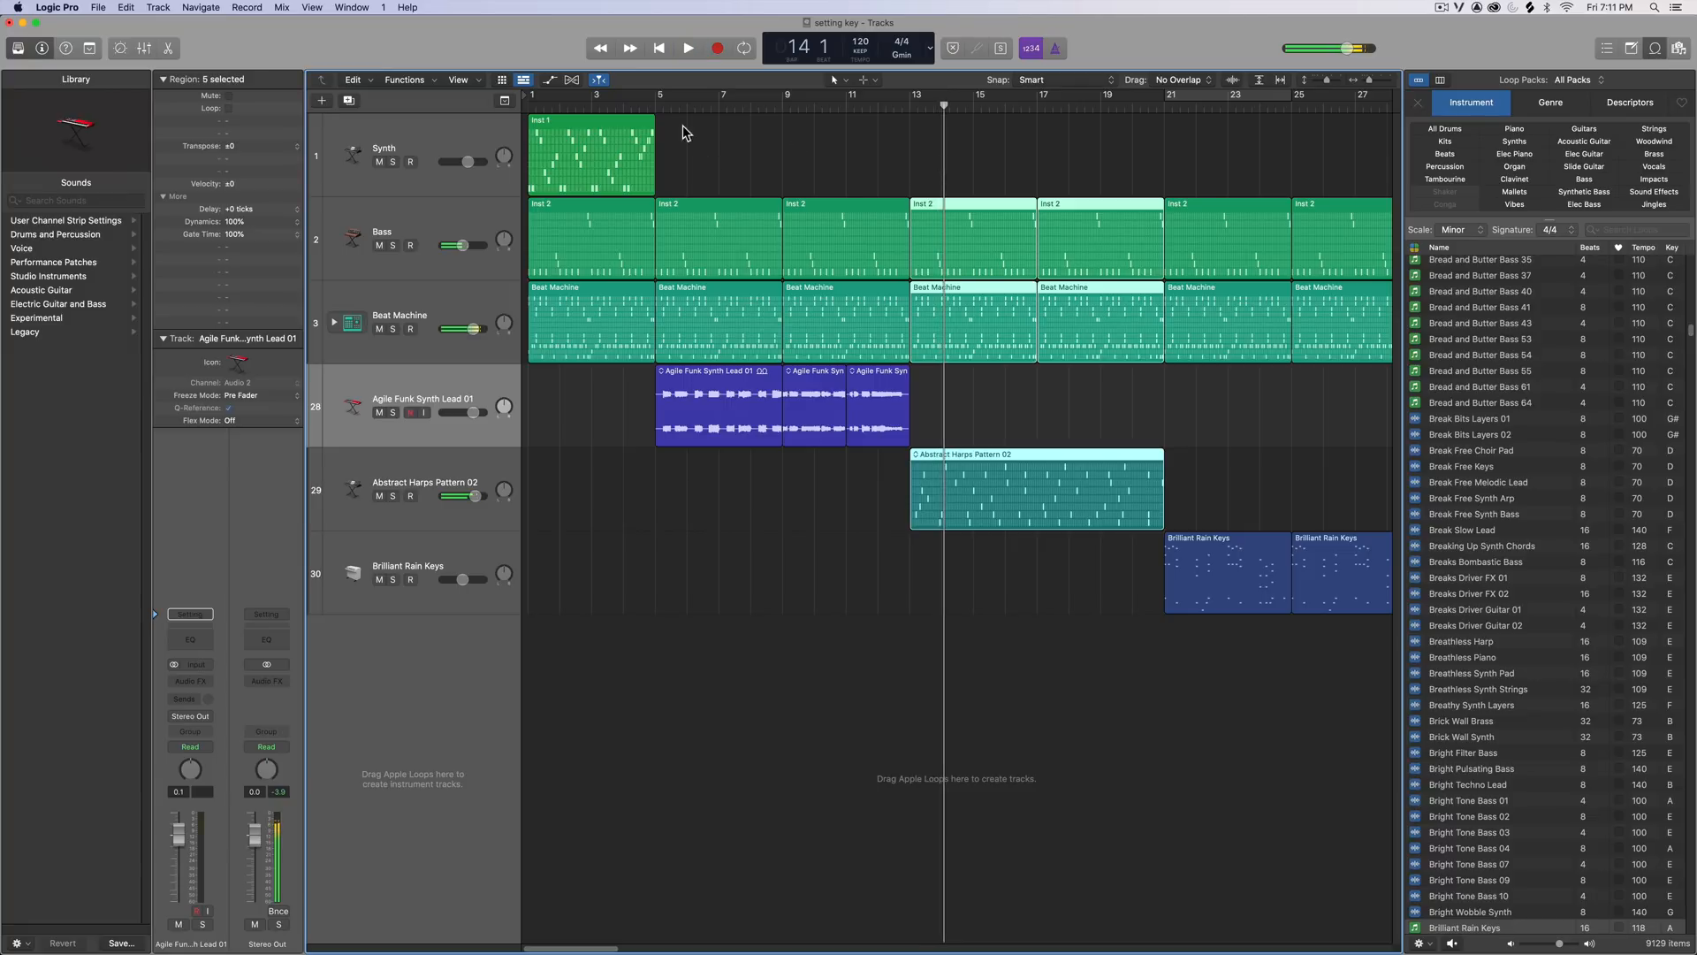
- Select the three Agile Funk Synth Lead regions and audition them from bar 5
{"action": "left_click", "coordinate": [654, 106]}
{"action": "left_click_drag", "start_coordinate": [719, 473], "coordinate": [881, 427]}
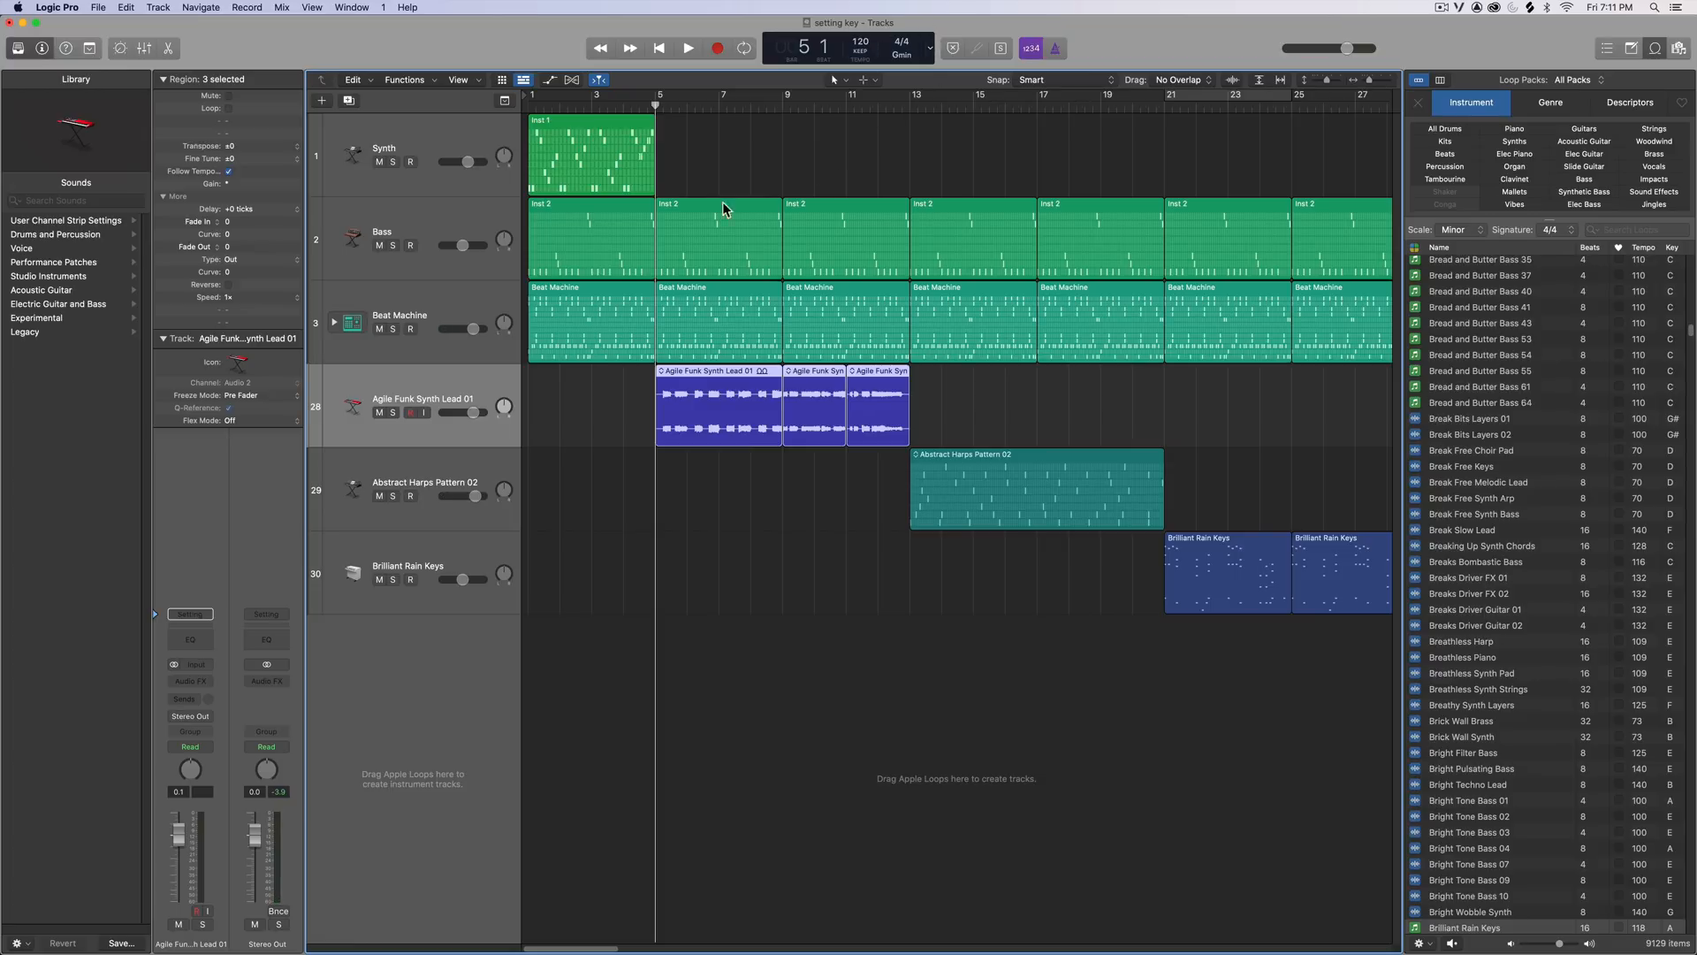
{"action": "key", "text": "space"}
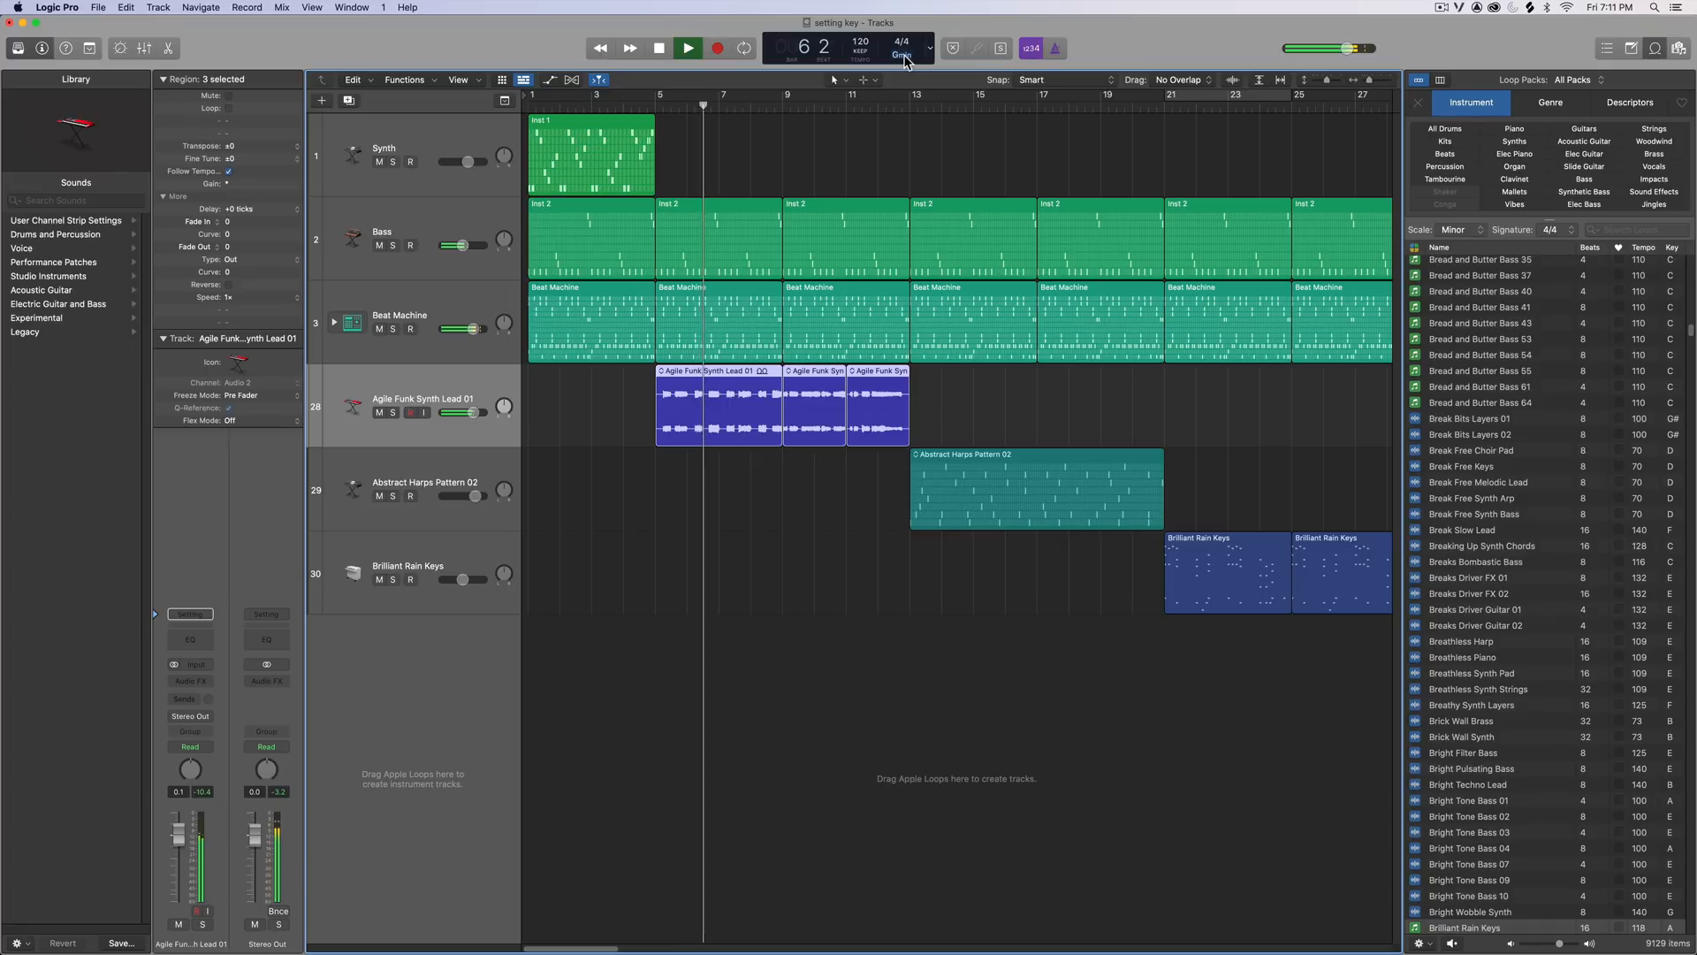
{"action": "key", "text": "space"}
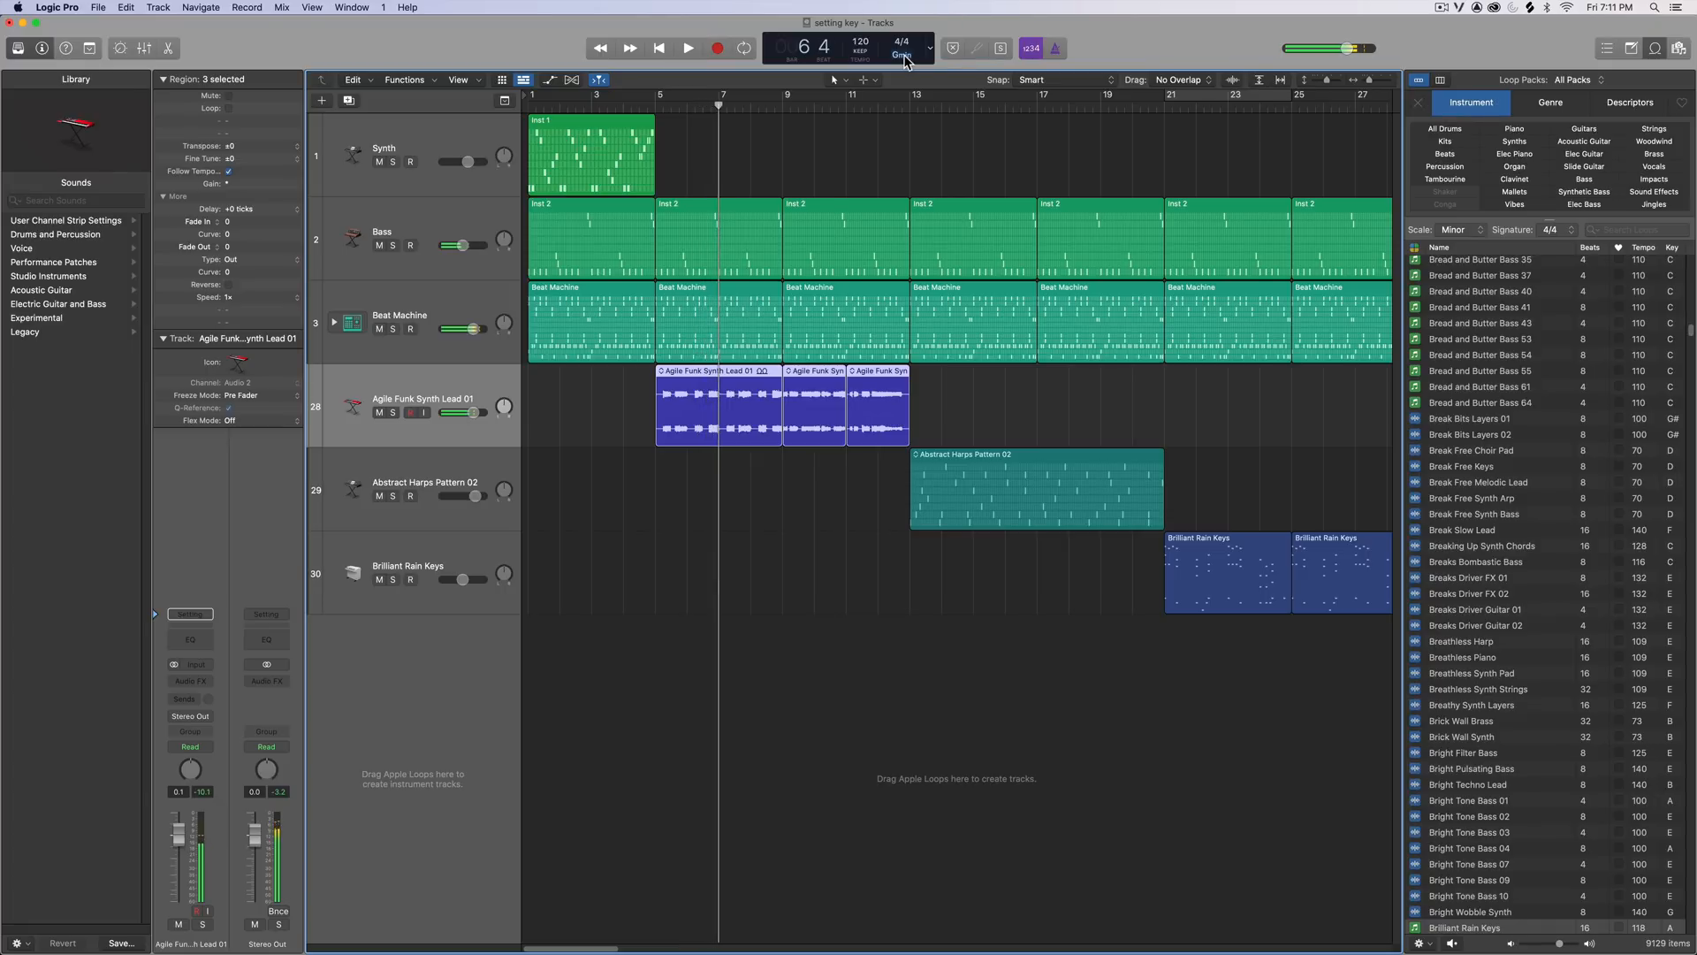
- Switch the project key to D minor and replay the Agile Funk Synth Lead regions from bar 5
{"action": "left_click", "coordinate": [901, 55]}
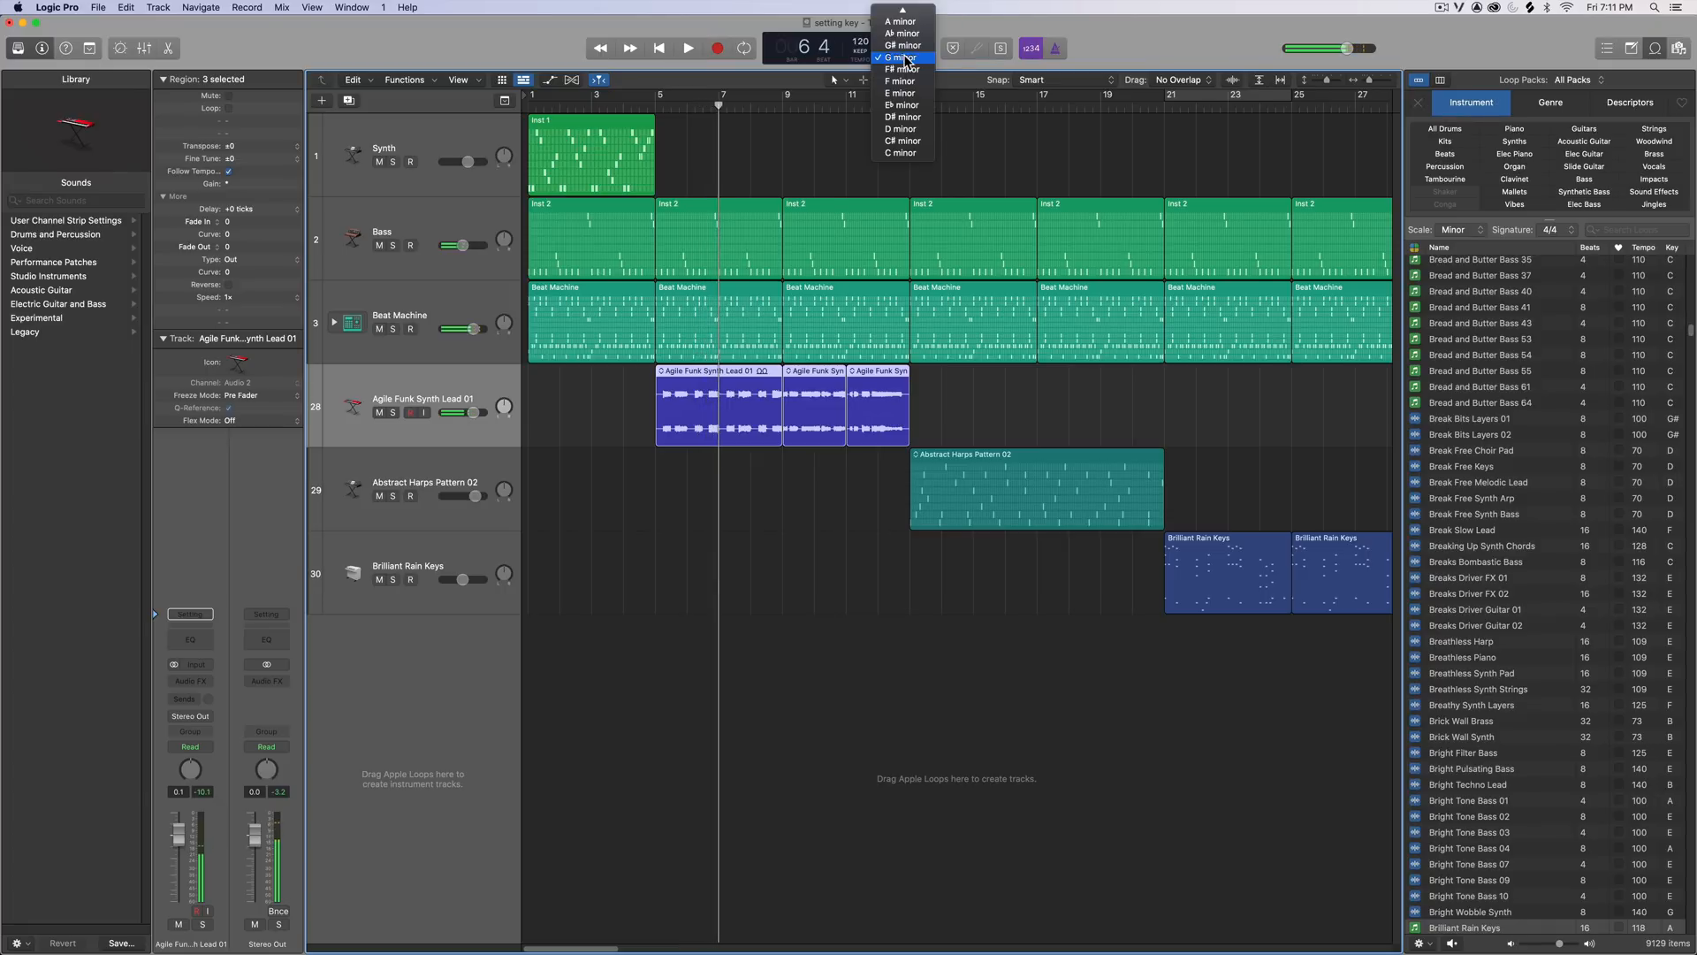
{"action": "left_click", "coordinate": [901, 129]}
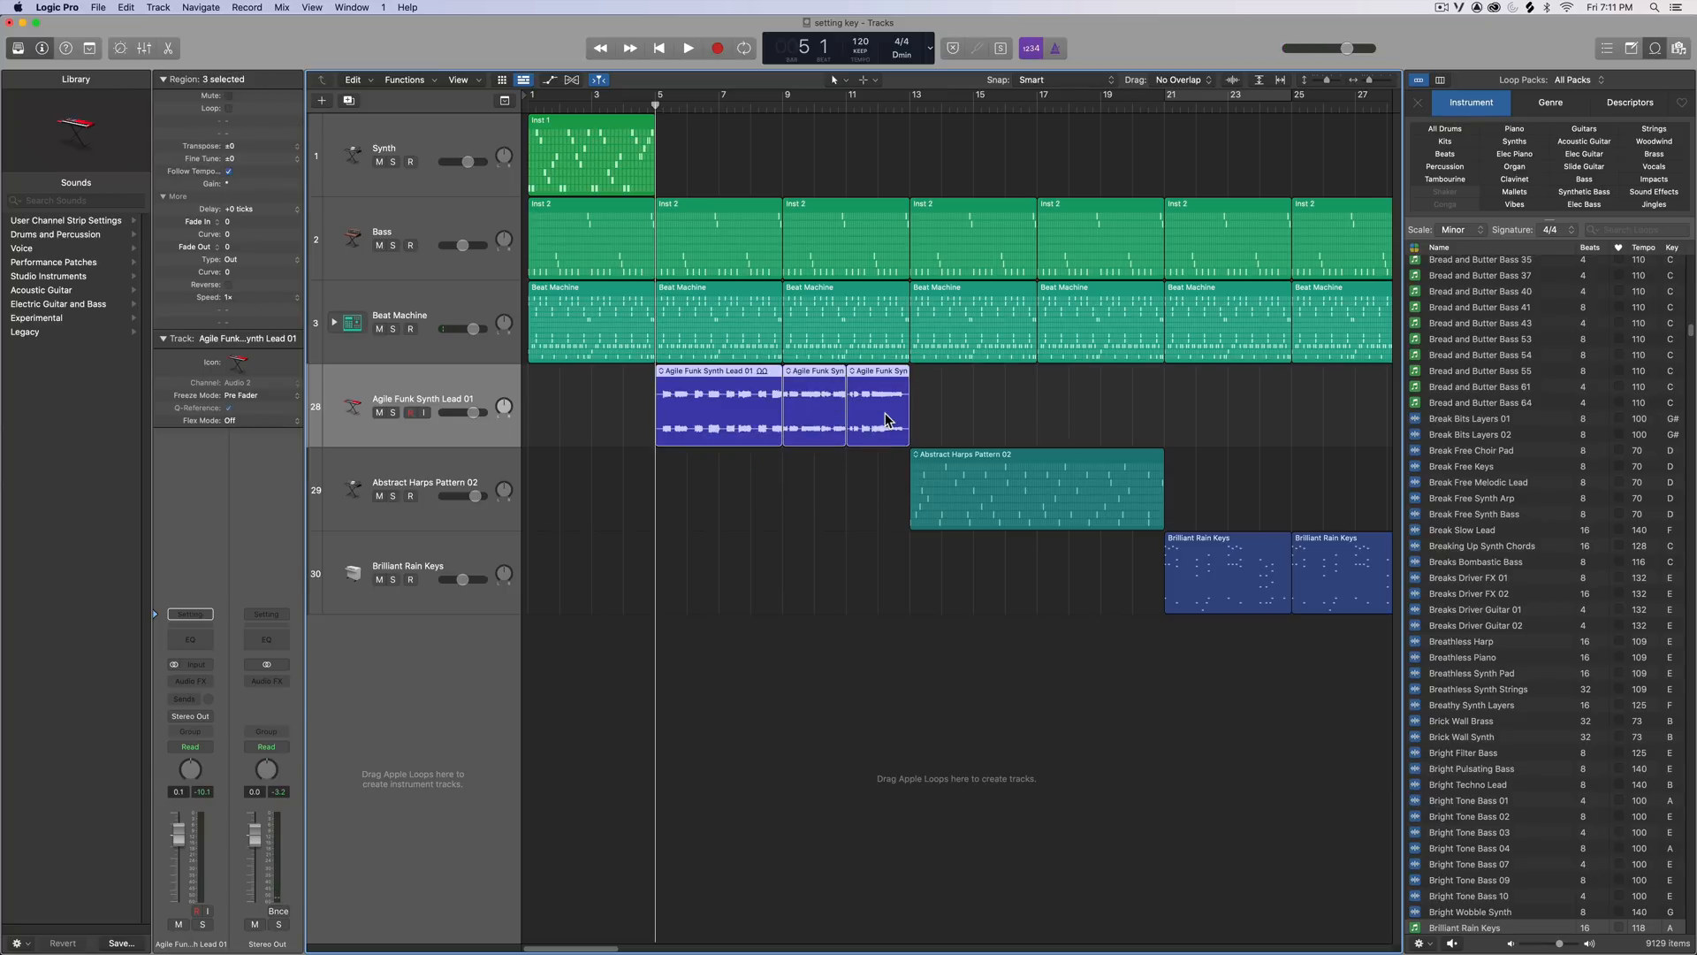
{"action": "key", "text": "space"}
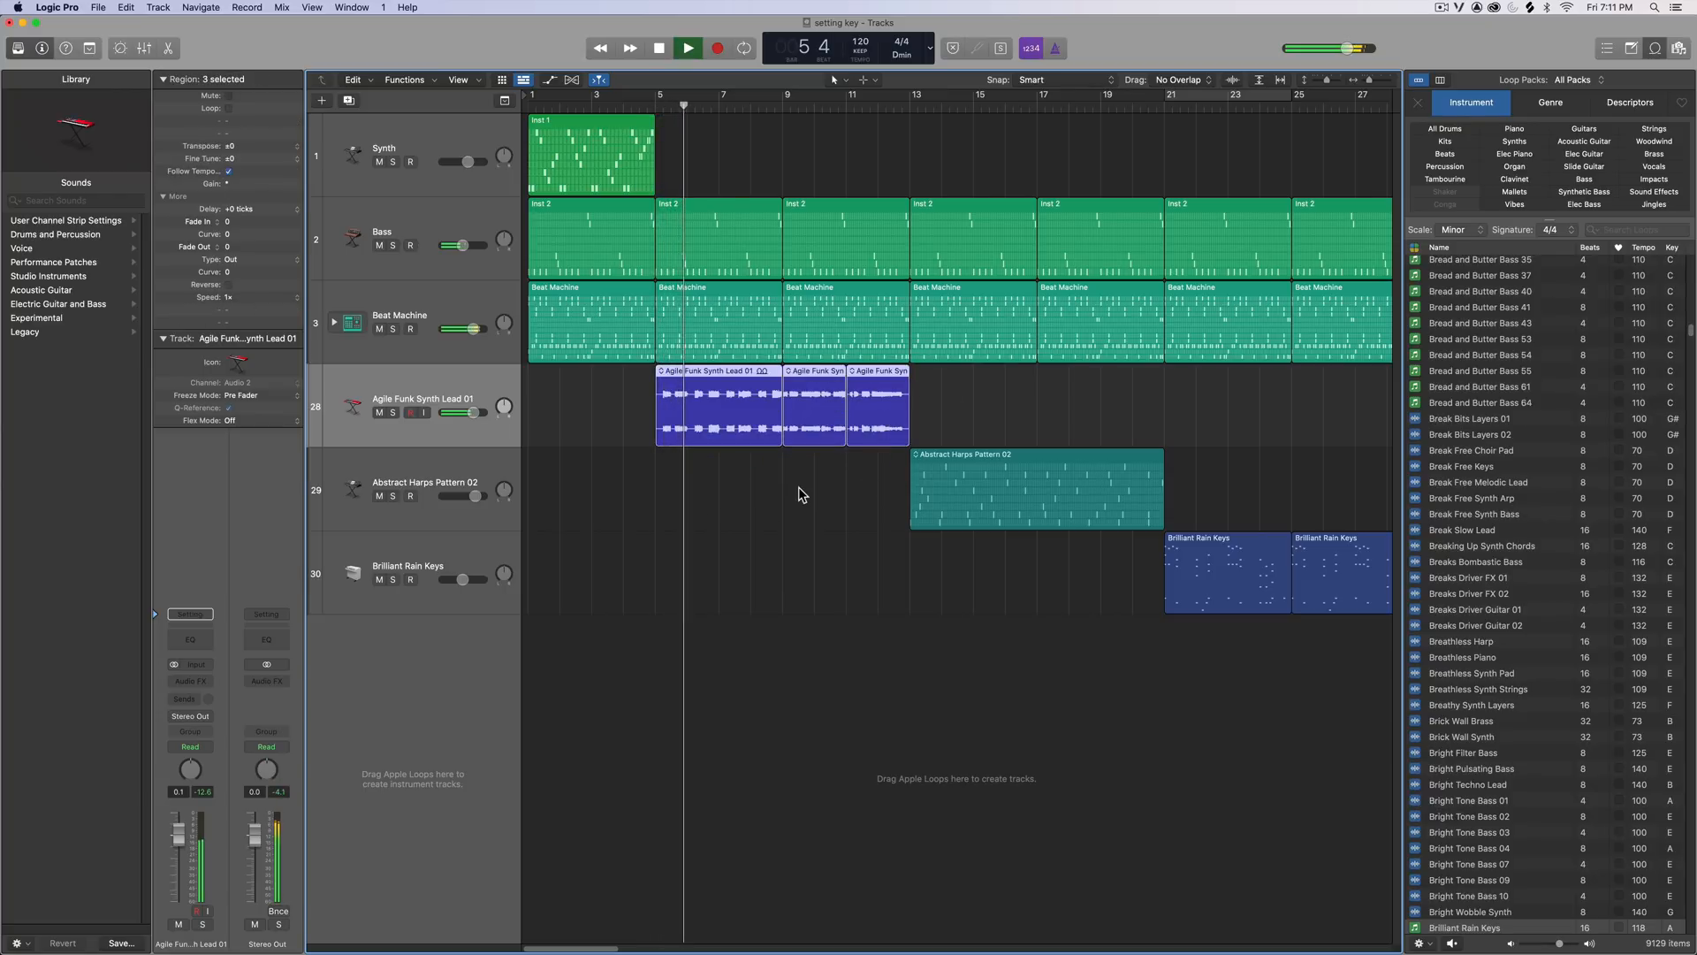
{"action": "key", "text": "space"}
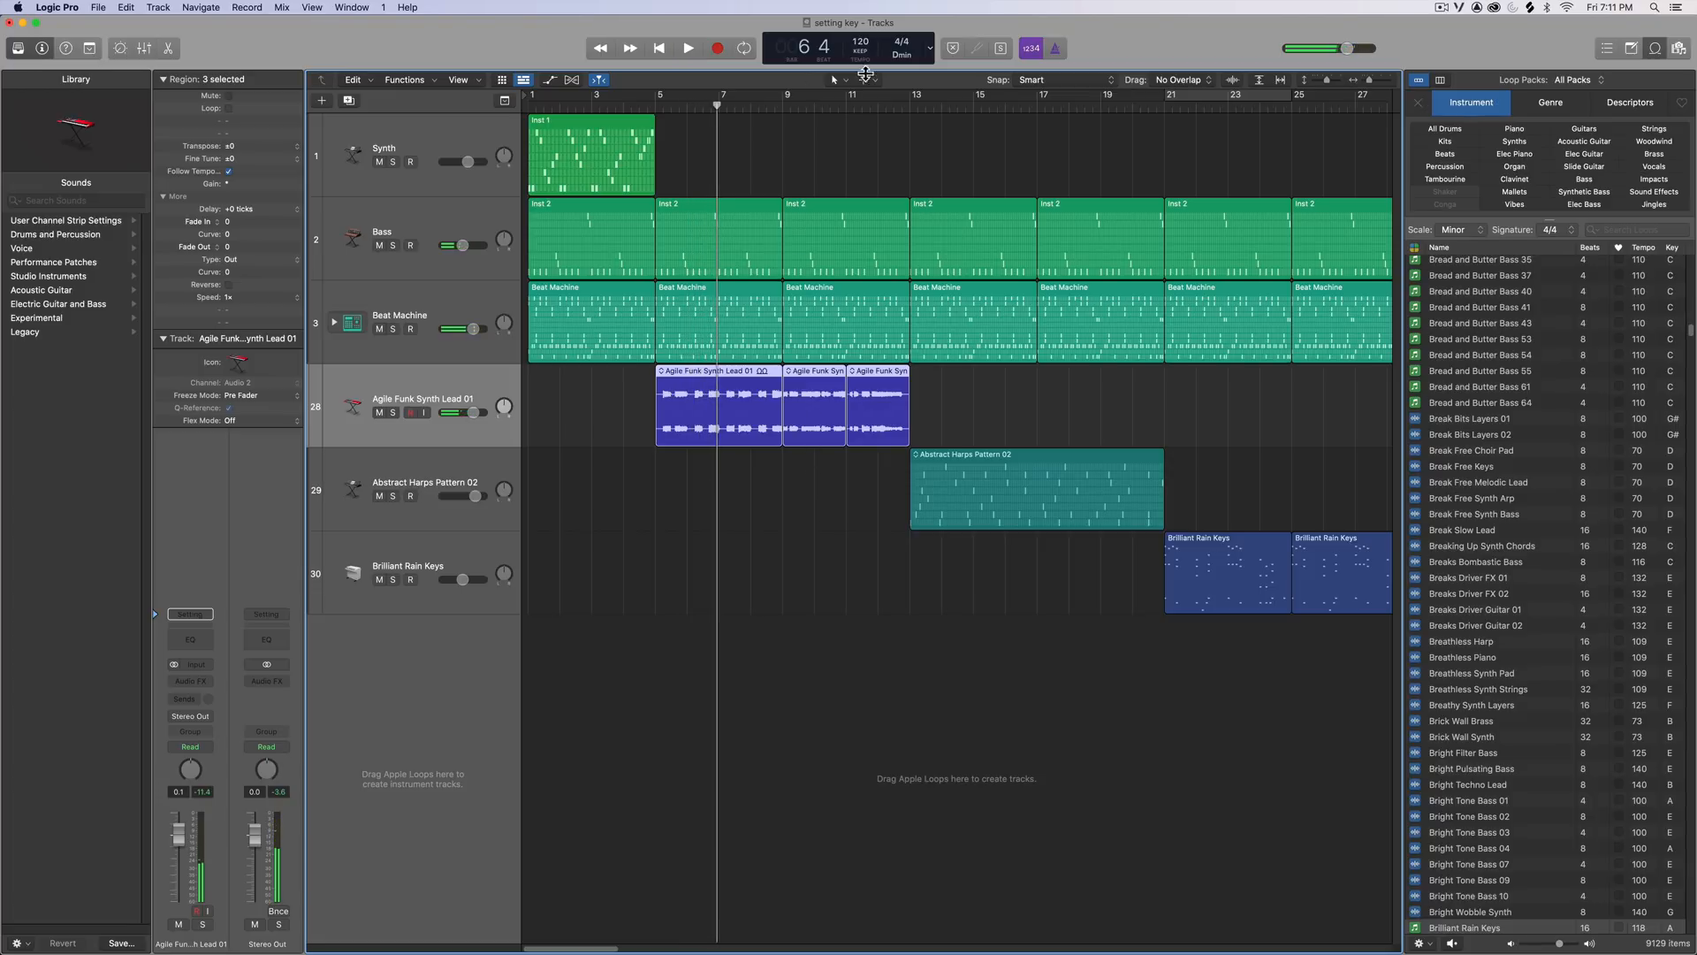
- Restore the project key to G minor and deselect the Agile Funk Synth Lead regions
{"action": "left_click", "coordinate": [902, 55]}
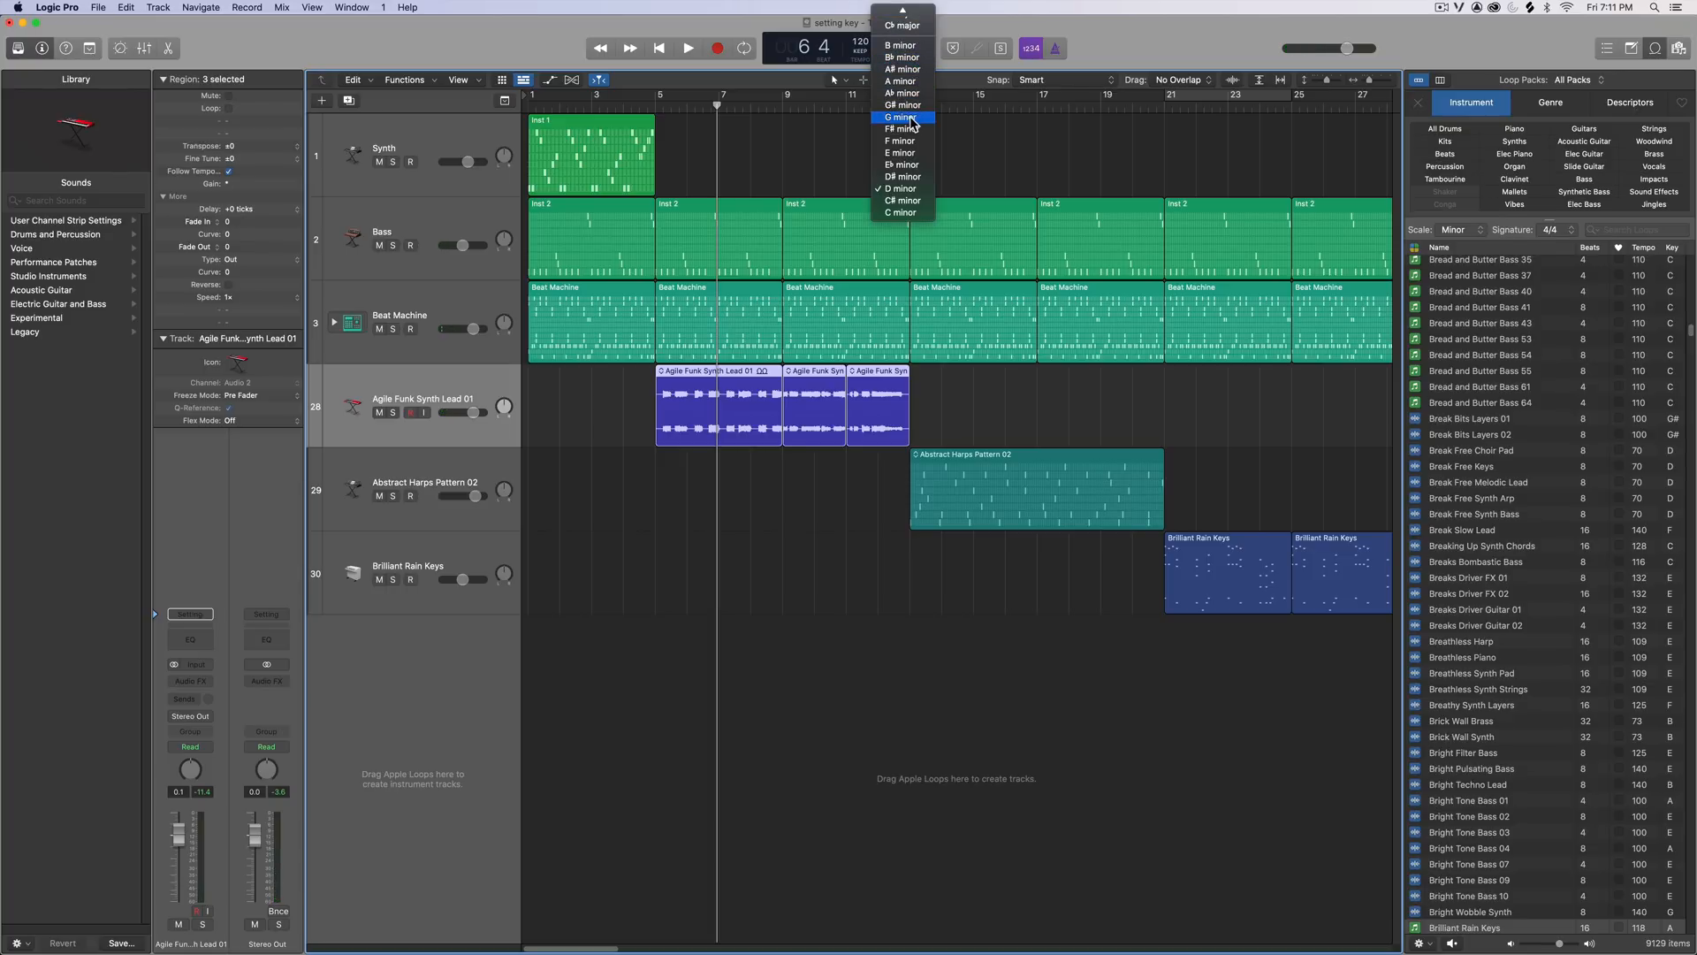
{"action": "left_click", "coordinate": [900, 117]}
{"action": "left_click", "coordinate": [916, 59]}
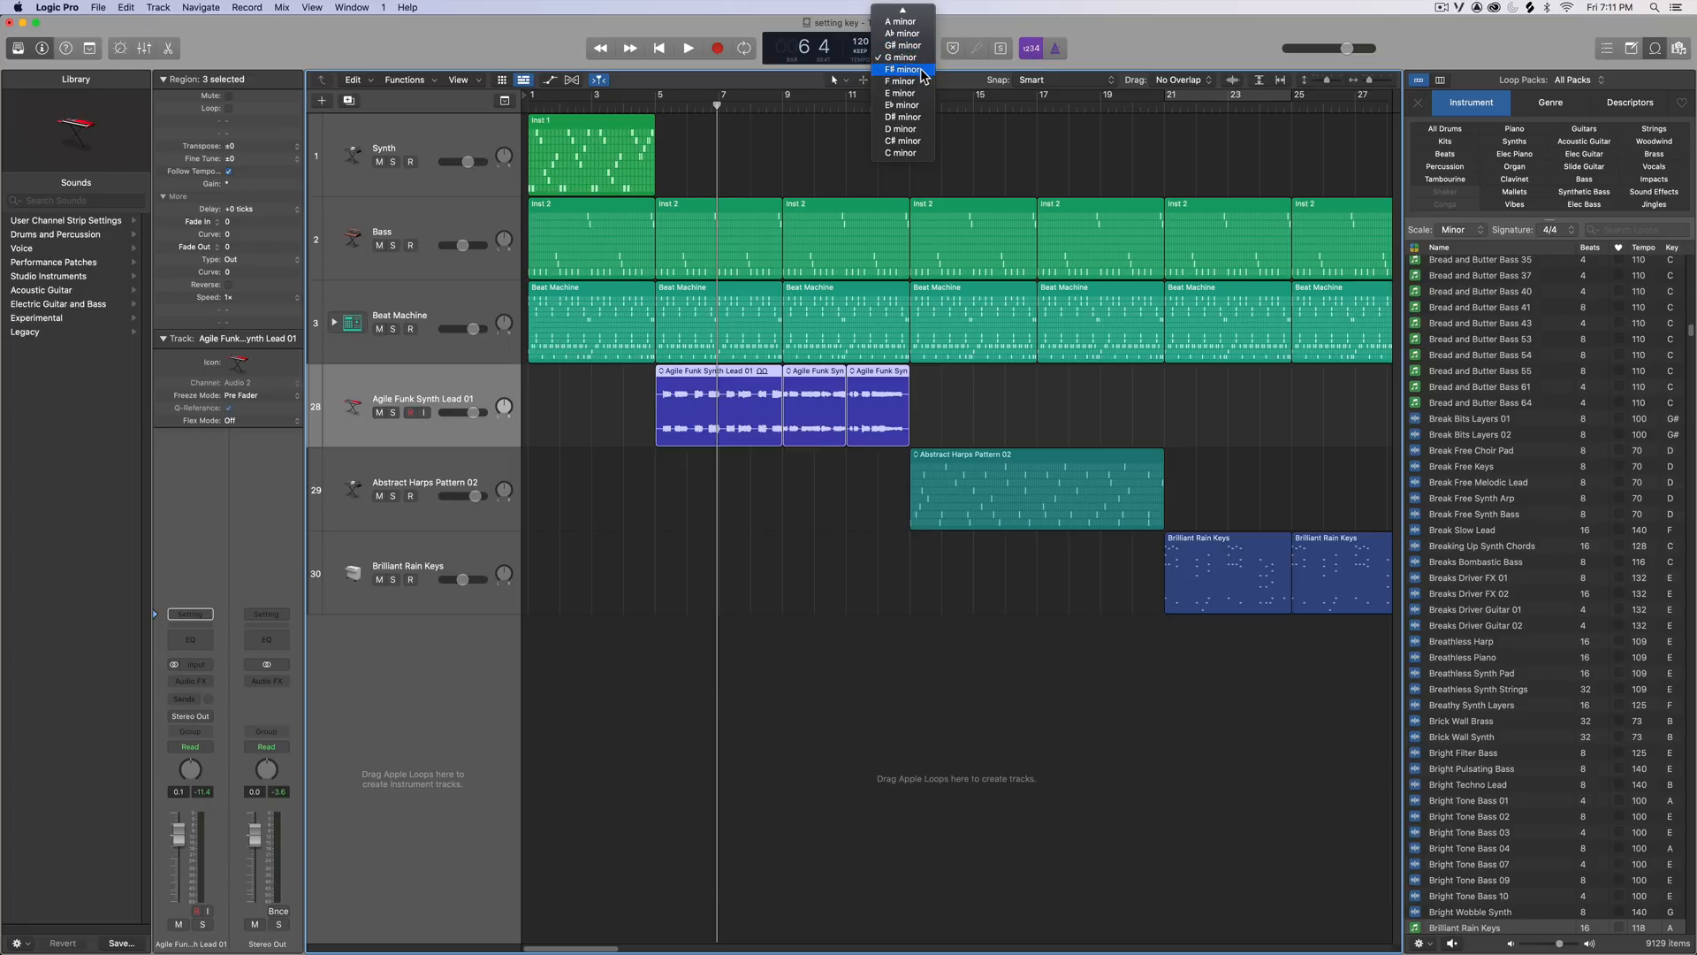
{"action": "left_click", "coordinate": [997, 161]}
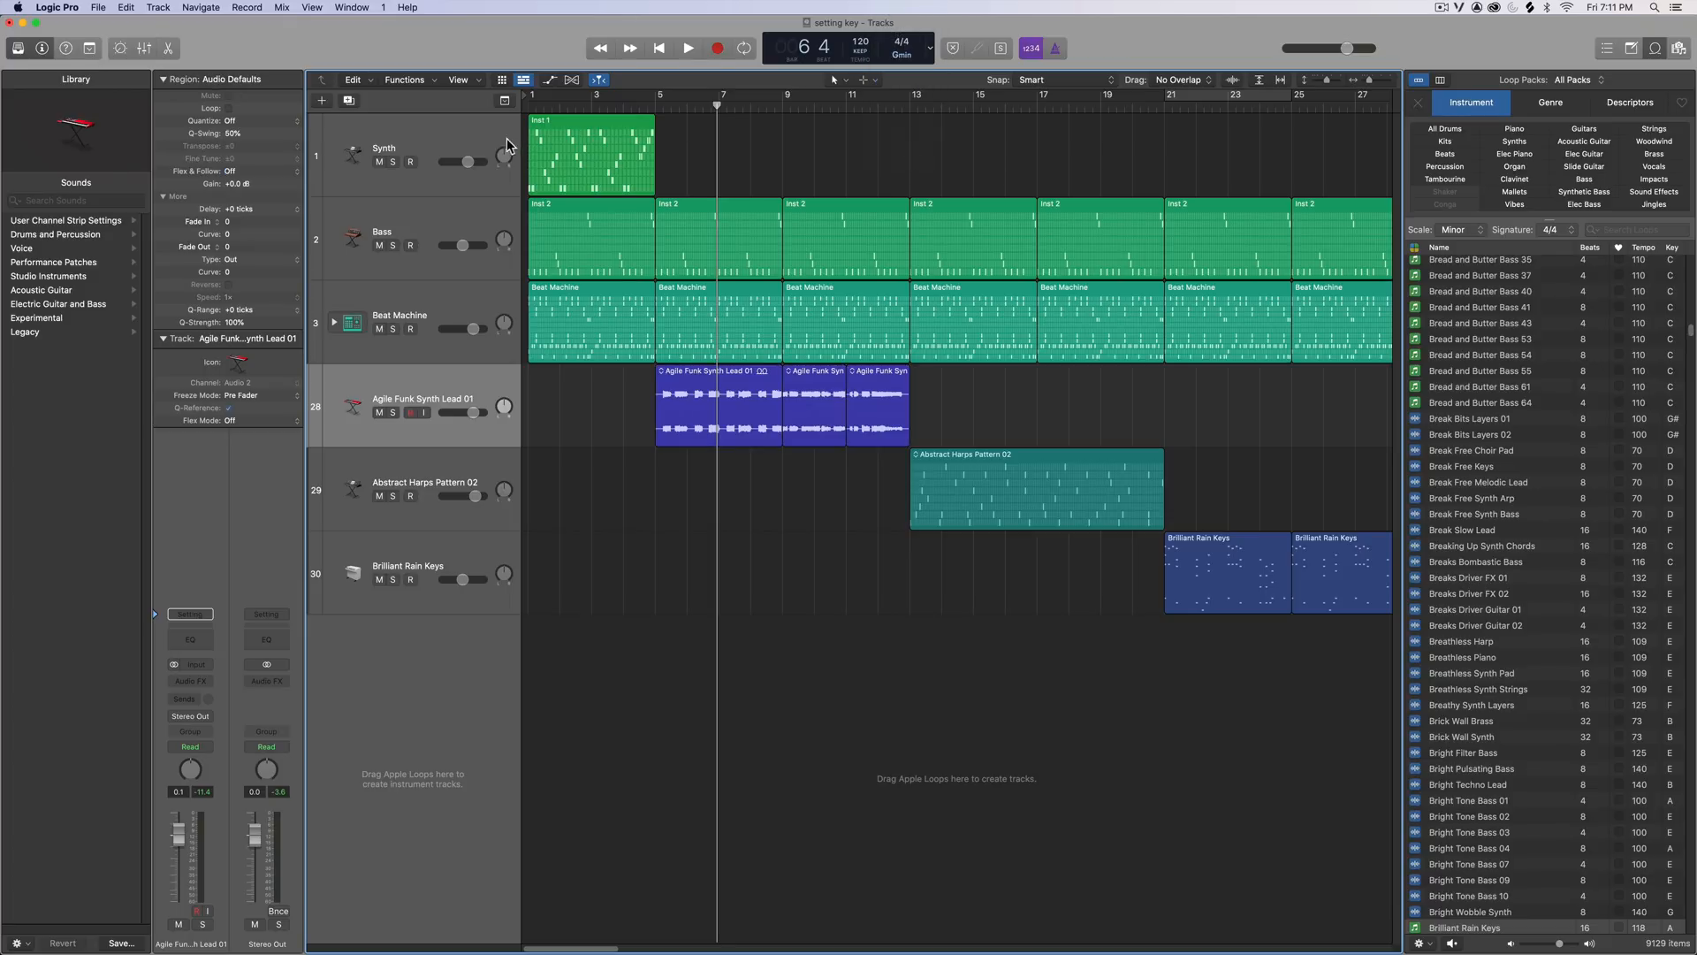
- Set the project key to F minor and go through the Synth, Bass, Abstract Harps Pattern 02 and Brilliant Rain Keys tracks
{"action": "left_click", "coordinate": [893, 62]}
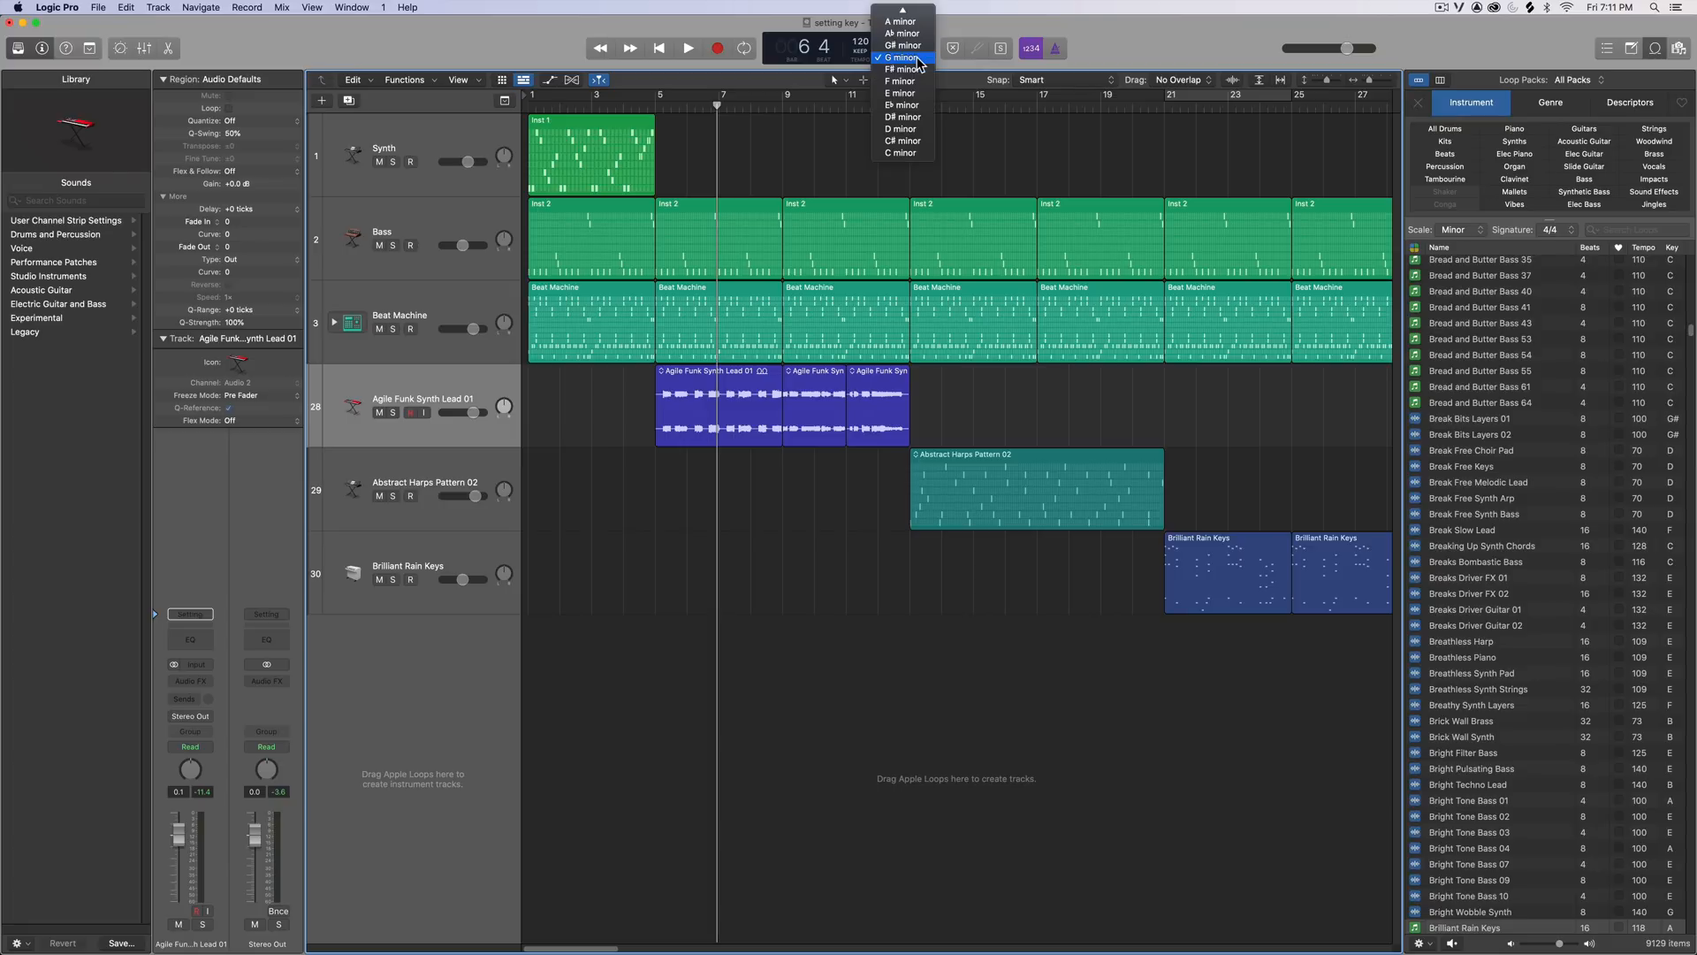
{"action": "left_click", "coordinate": [897, 76]}
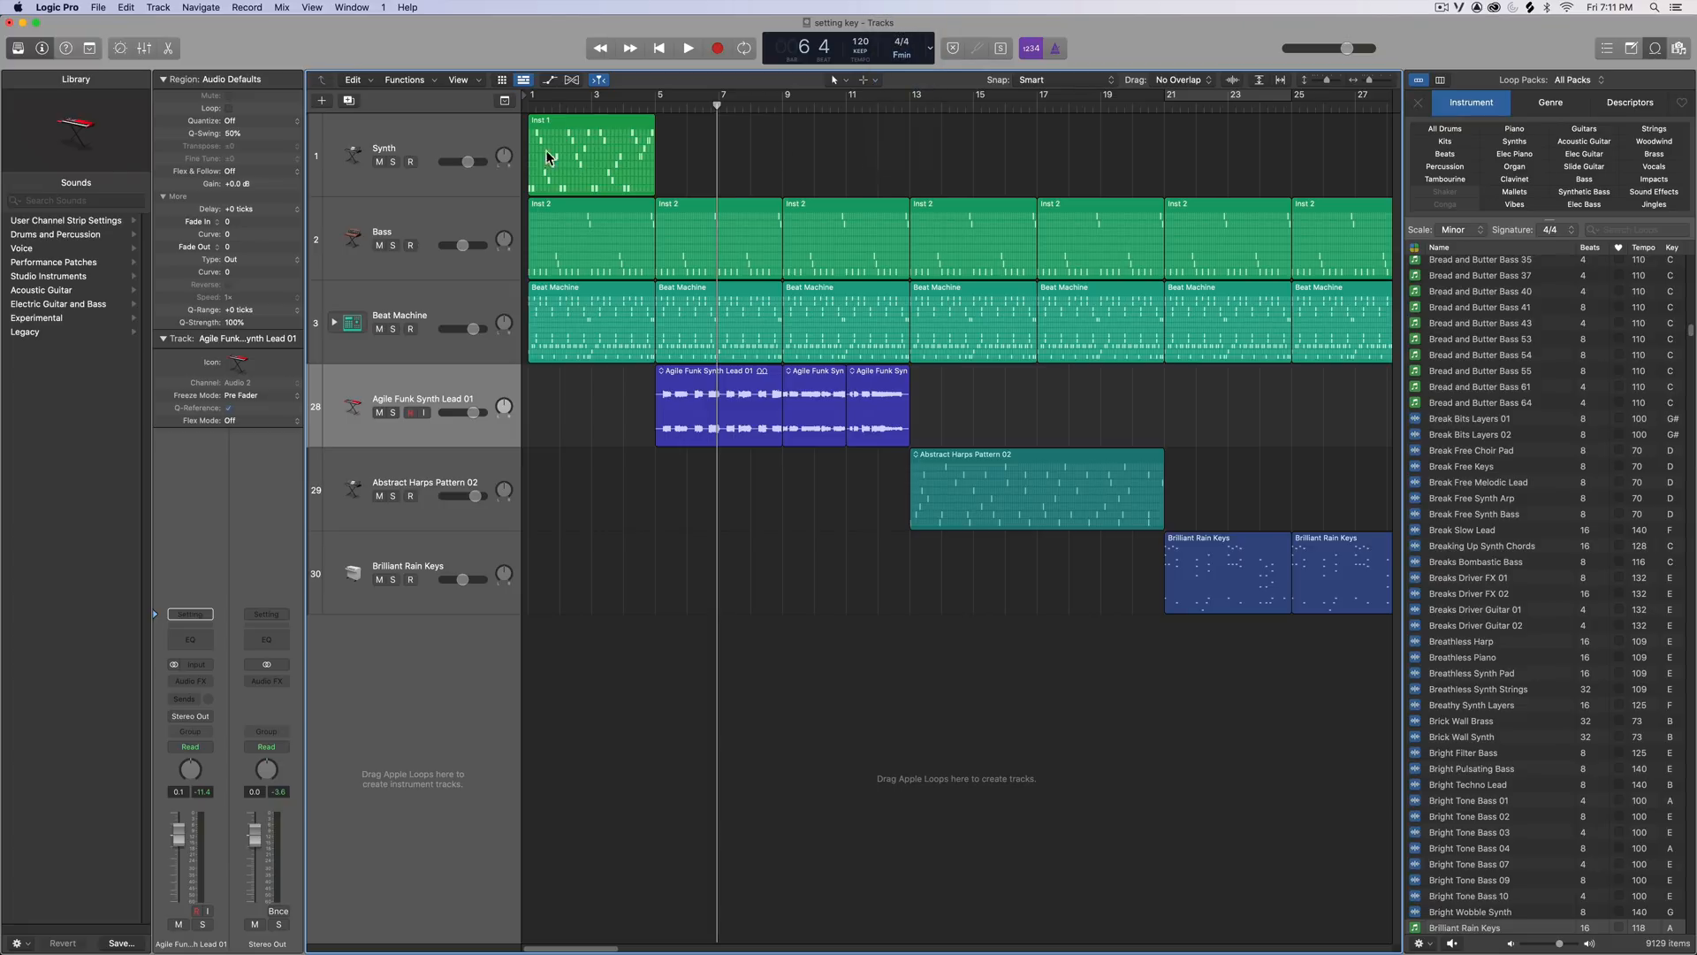
{"action": "left_click", "coordinate": [442, 179]}
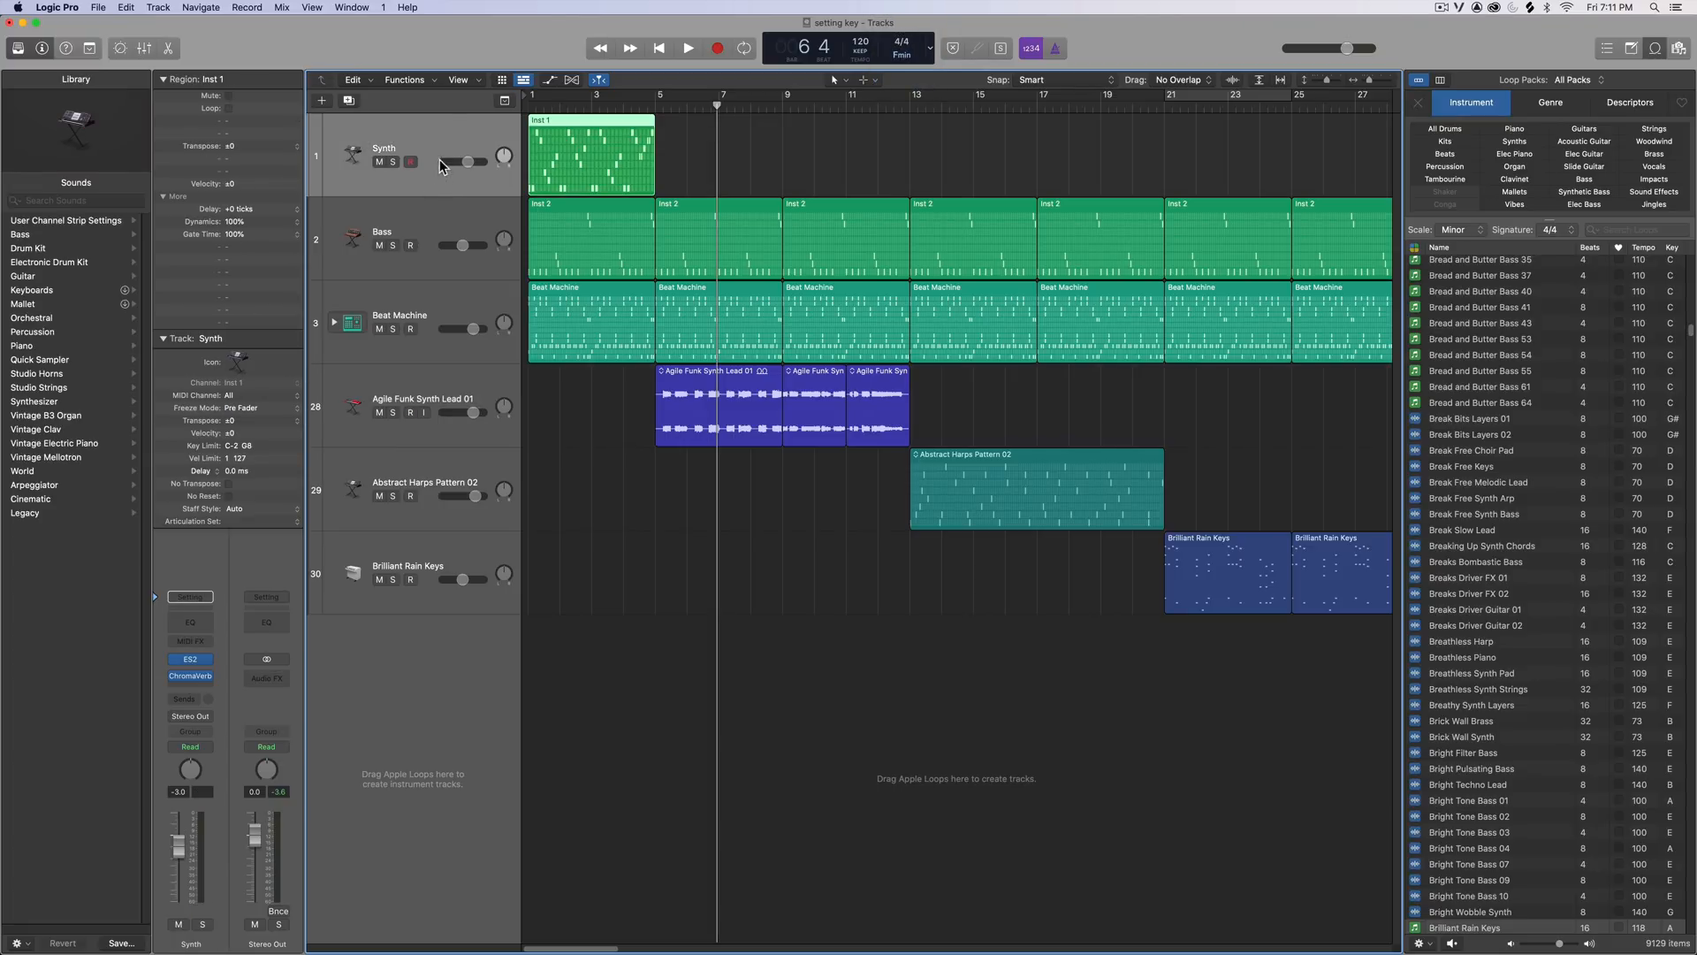
{"action": "left_click", "coordinate": [442, 216]}
{"action": "left_click", "coordinate": [437, 471]}
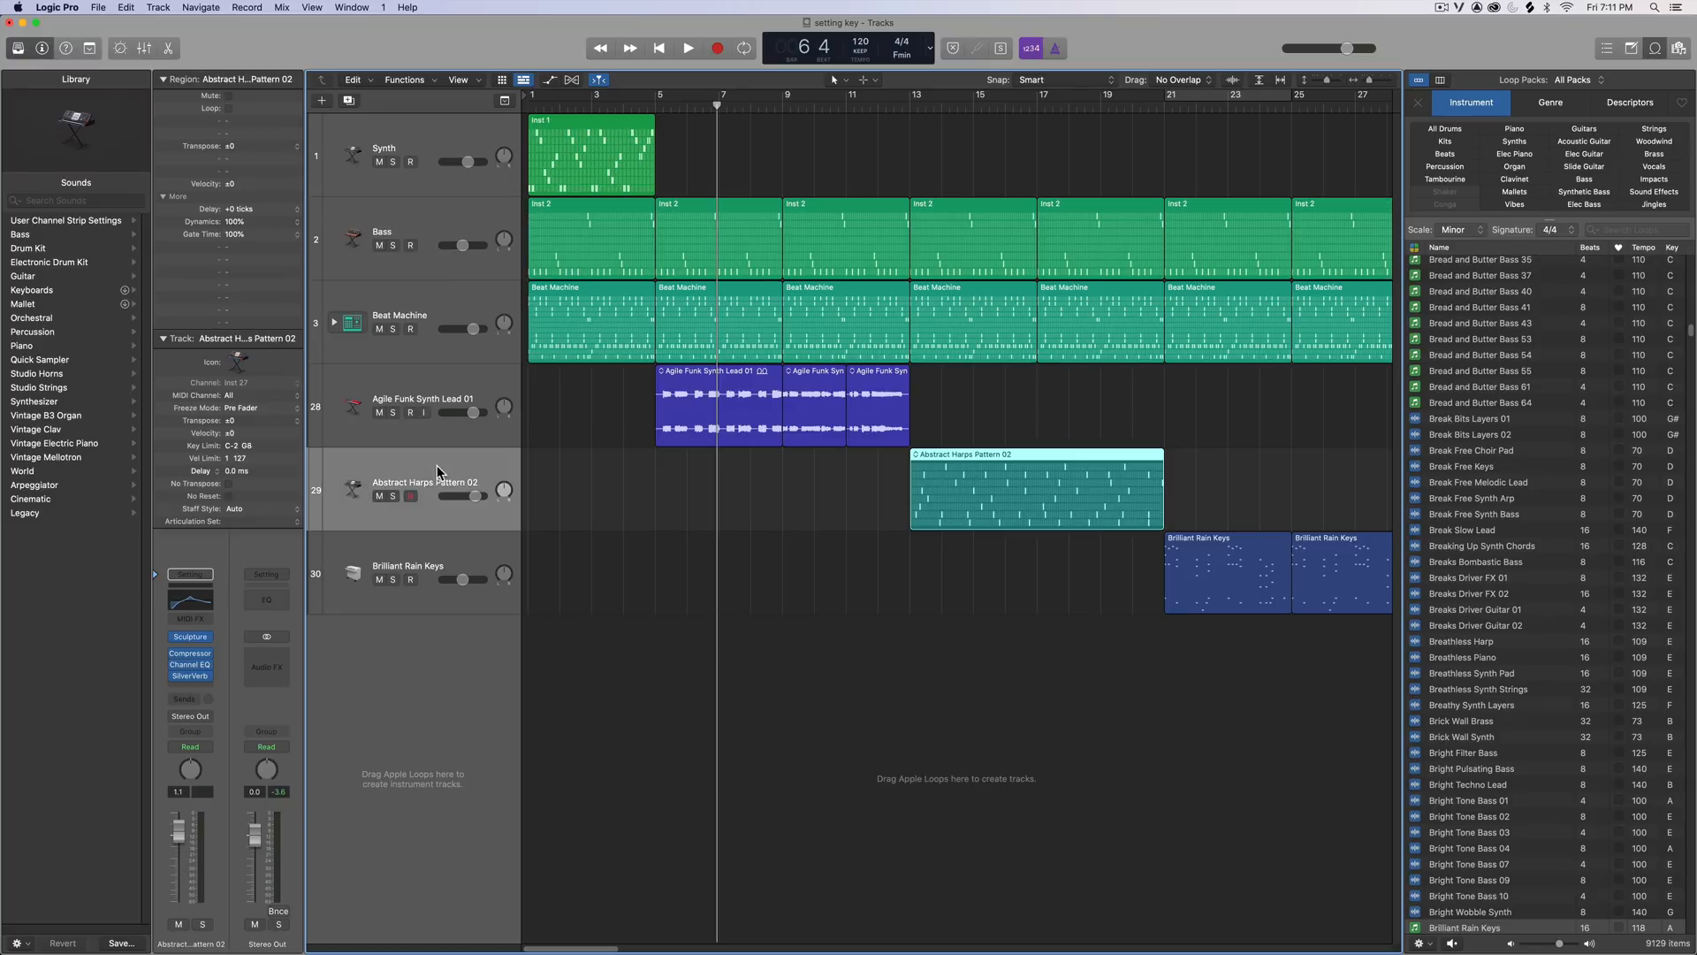
{"action": "left_click", "coordinate": [430, 556]}
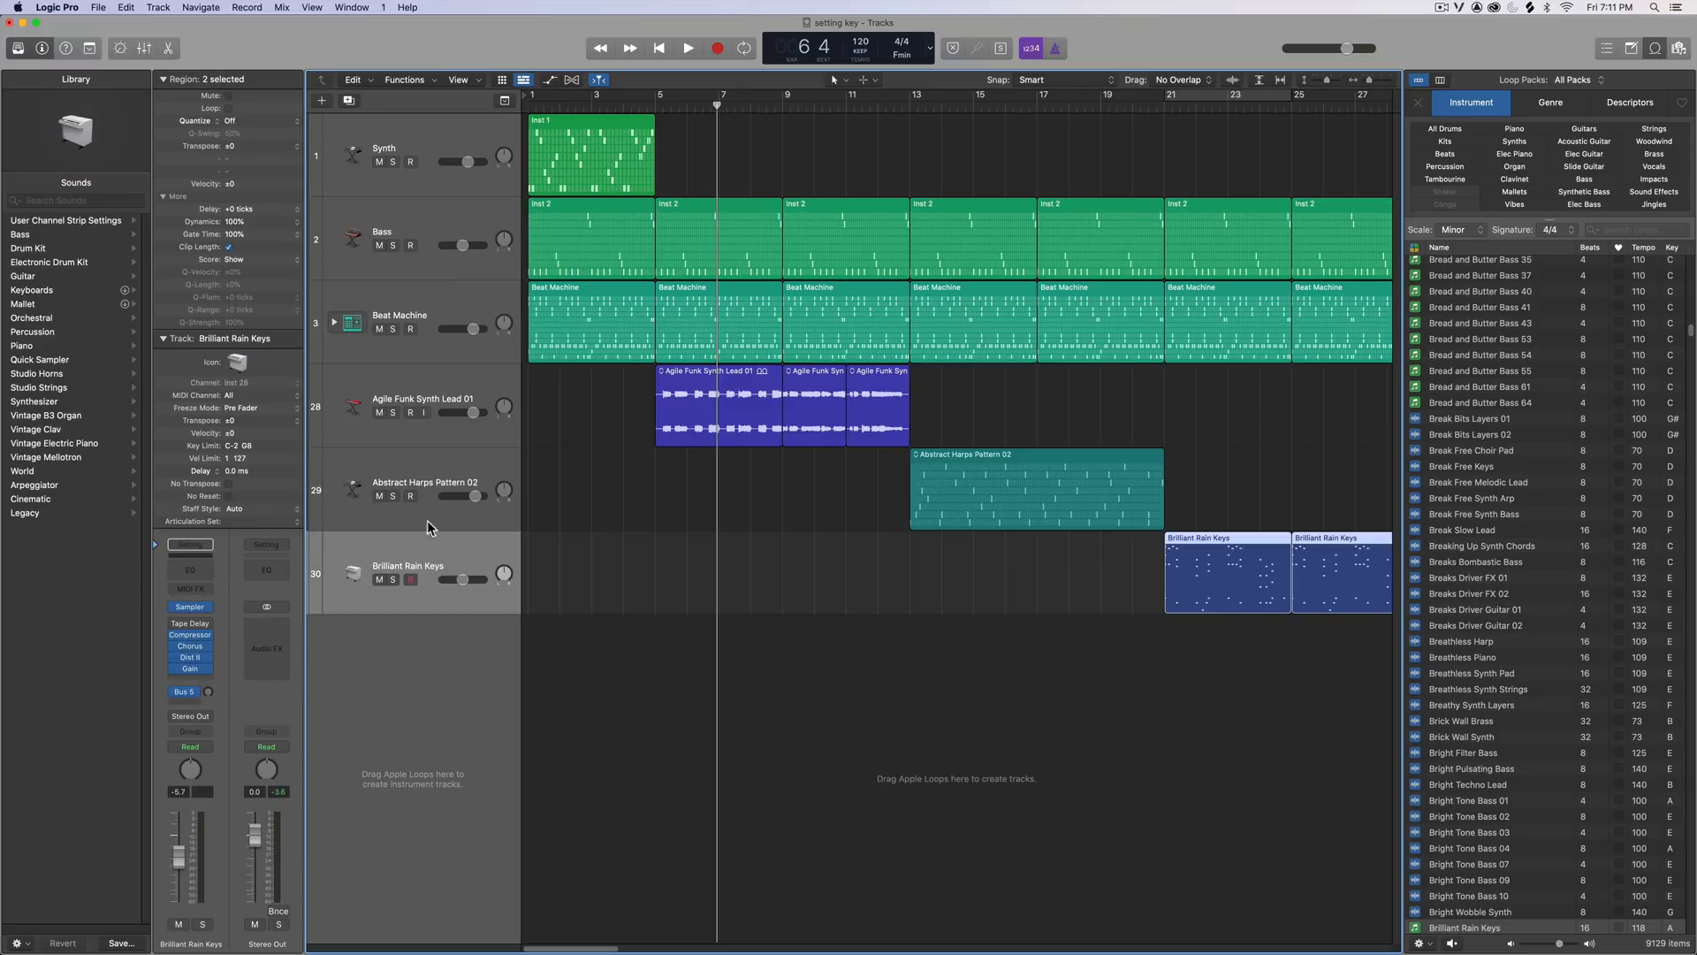
- Transpose the Synth track's Inst 1 region by -2 semitones
{"action": "left_click", "coordinate": [449, 135]}
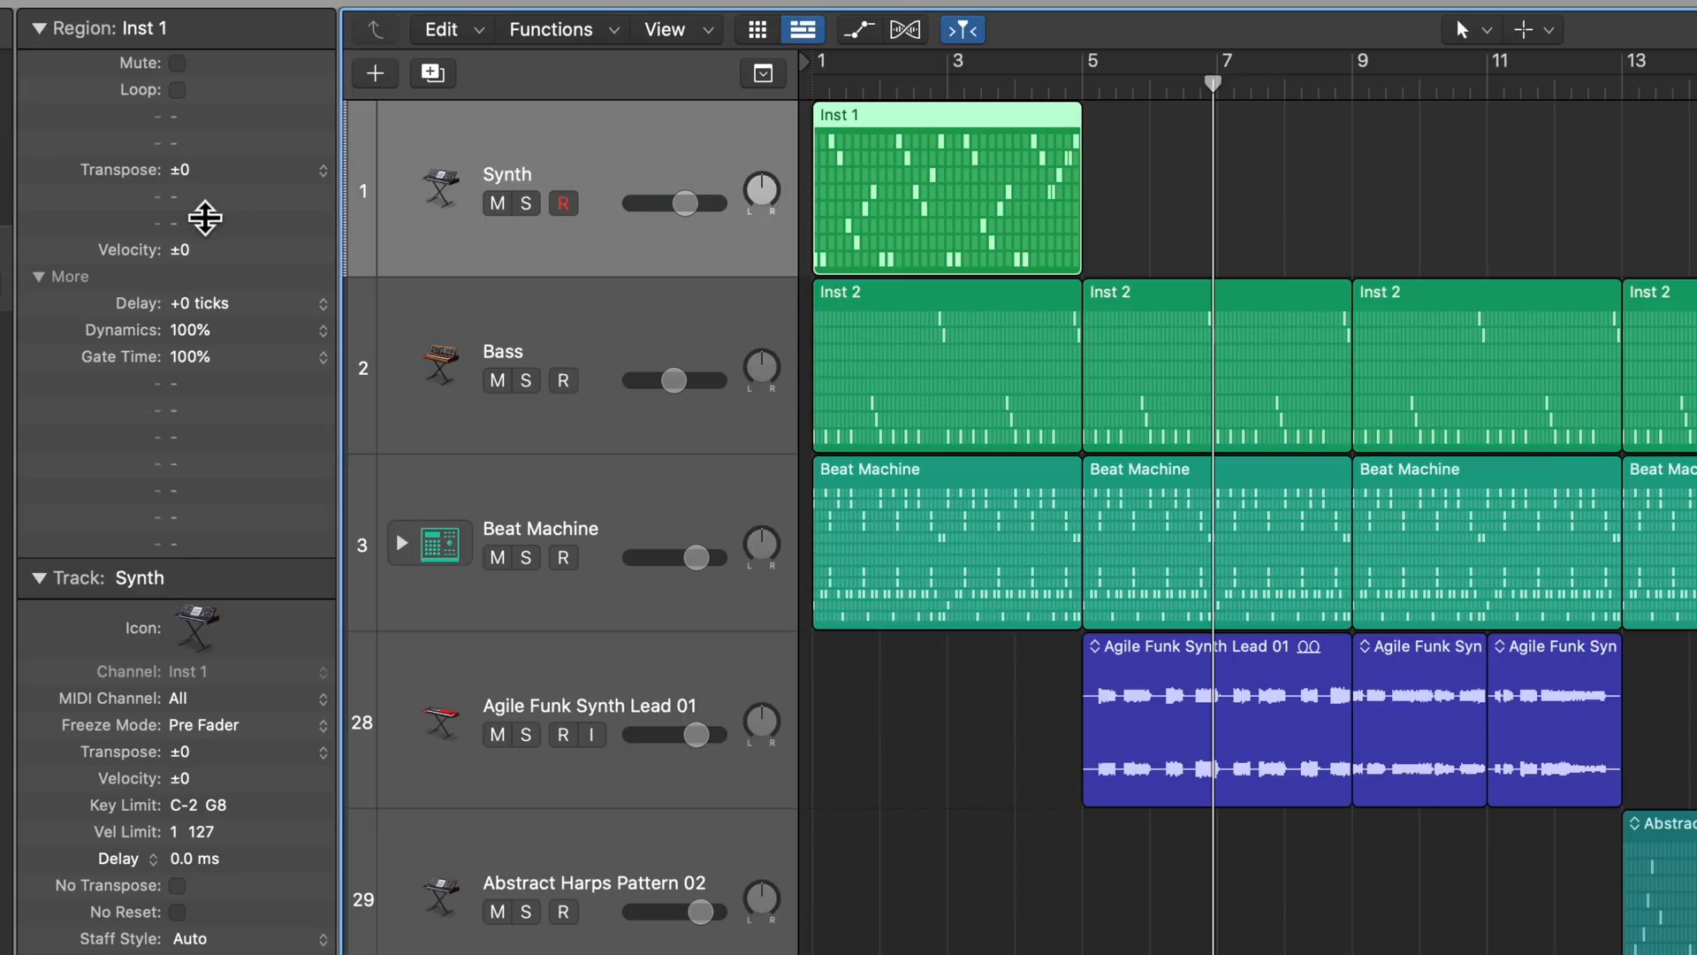
{"action": "double_click", "coordinate": [188, 165]}
{"action": "type", "text": "-2"}
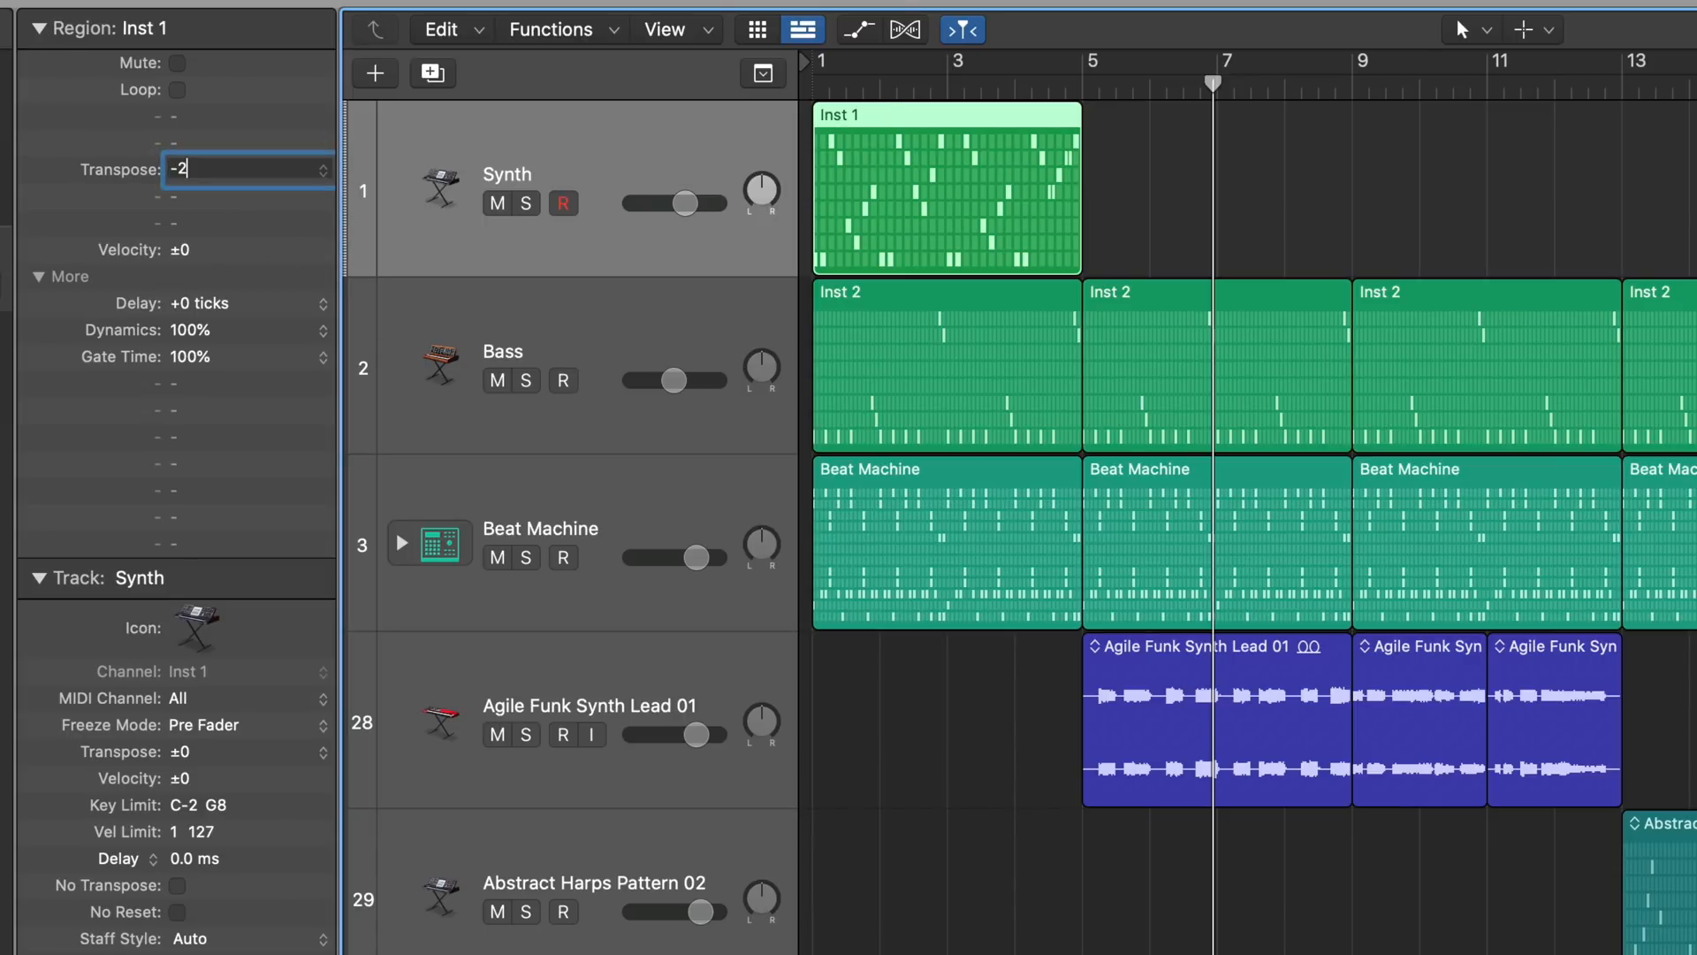
{"action": "key", "text": "Return"}
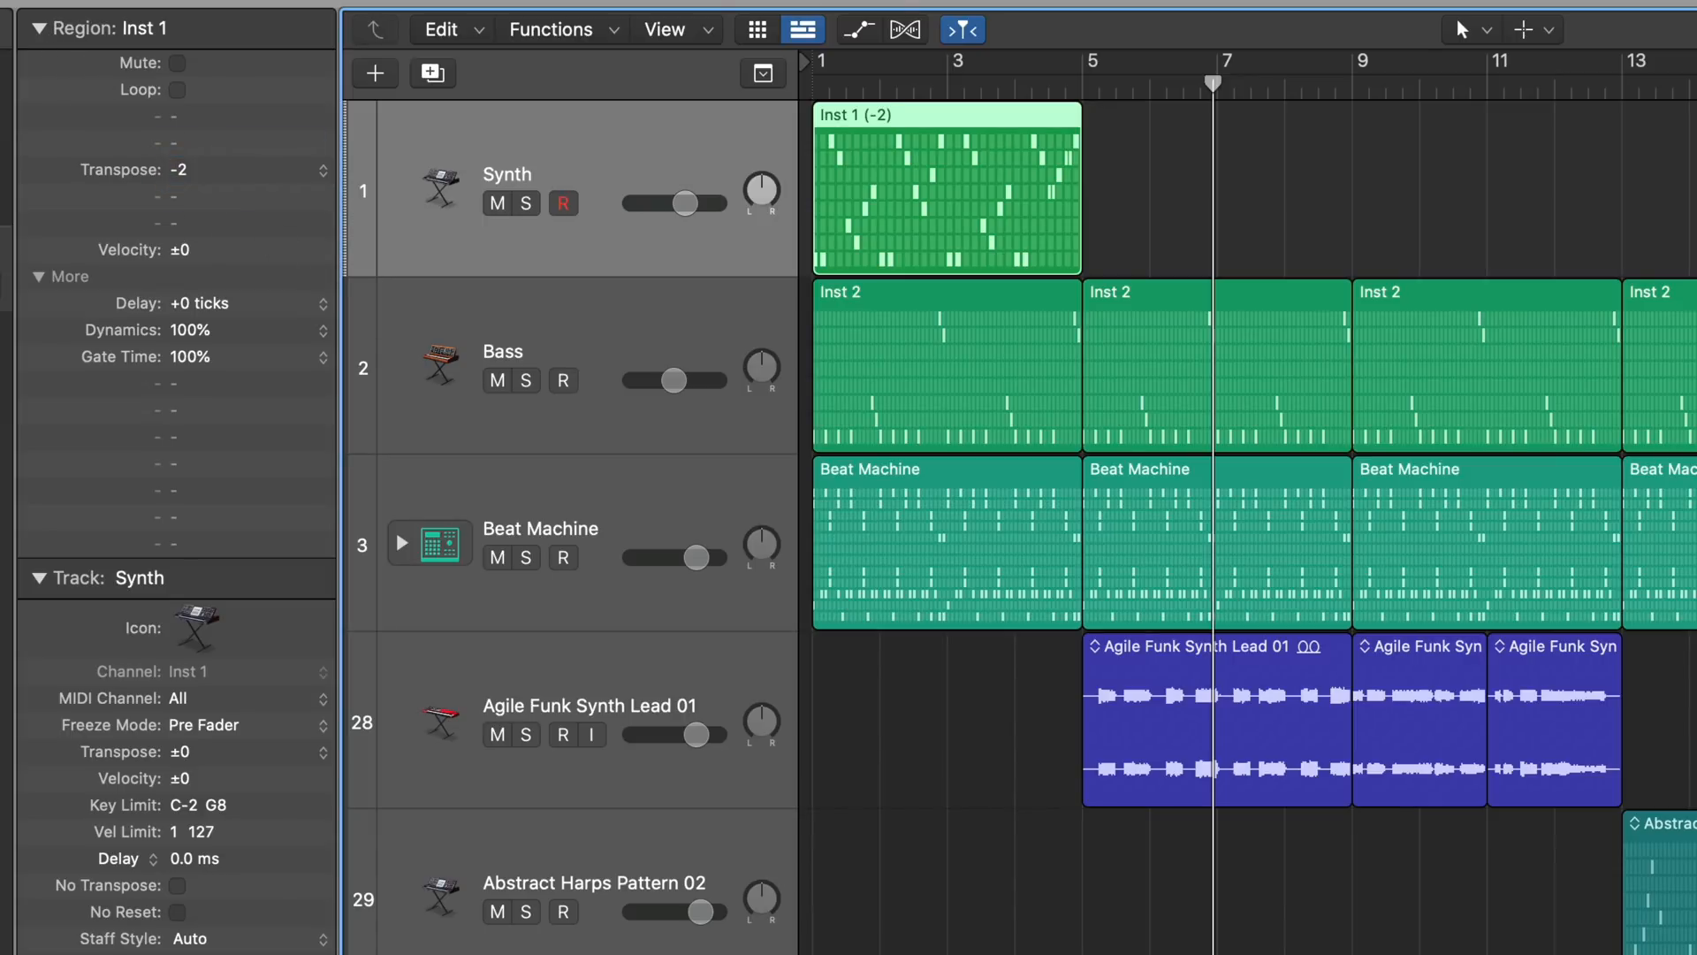
- Transpose all of the Bass track's Inst 2 regions by -2 semitones
{"action": "left_click", "coordinate": [454, 314]}
{"action": "double_click", "coordinate": [203, 167]}
{"action": "type", "text": "-2"}
{"action": "key", "text": "Return"}
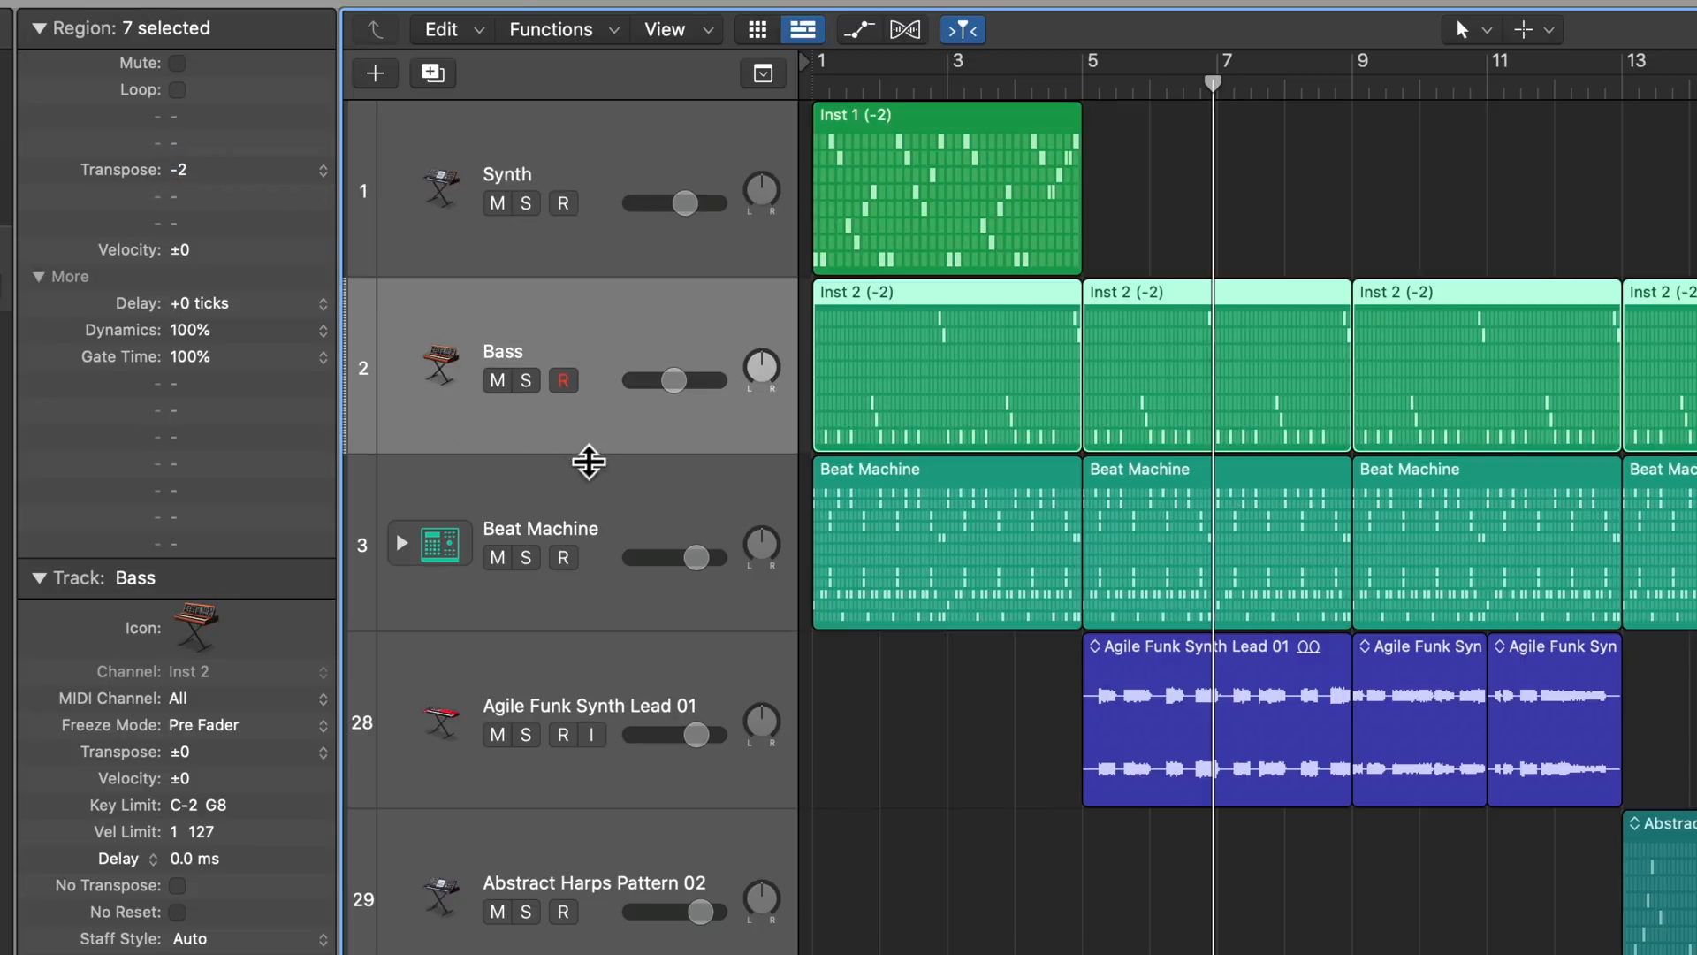
- Skip the Beat Machine and Agile Funk Synth Lead tracks and transpose the Abstract Harps Pattern 02 region by -2 semitones
{"action": "left_click", "coordinate": [597, 475]}
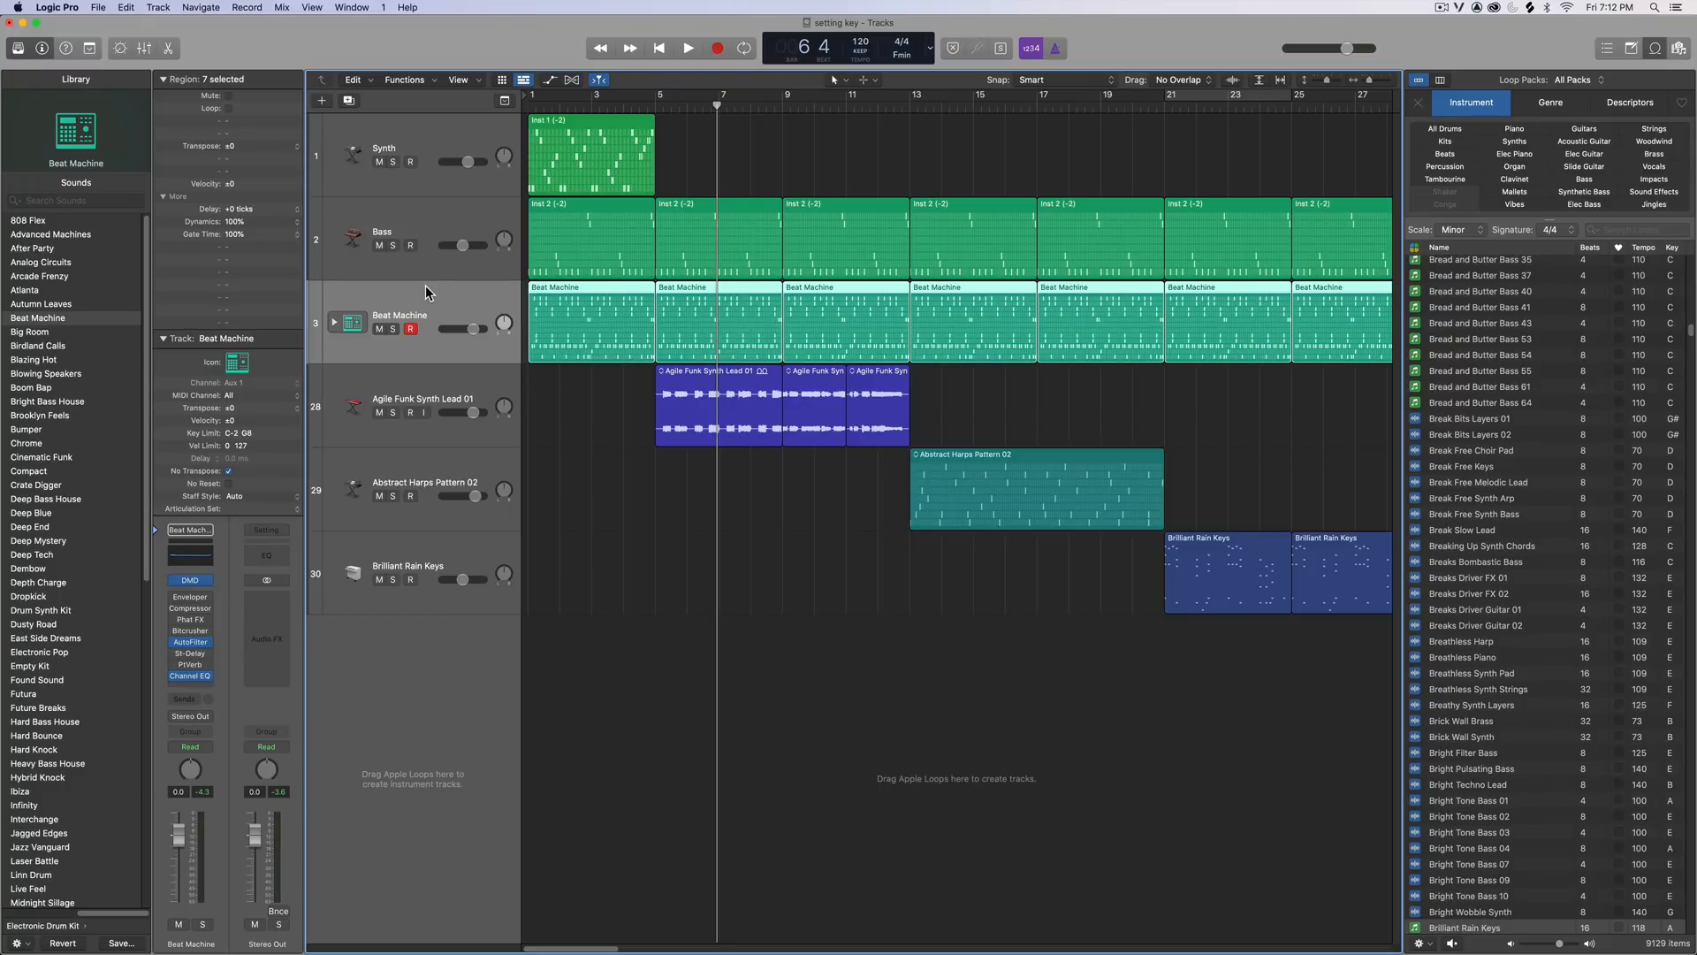
{"action": "left_click", "coordinate": [425, 377]}
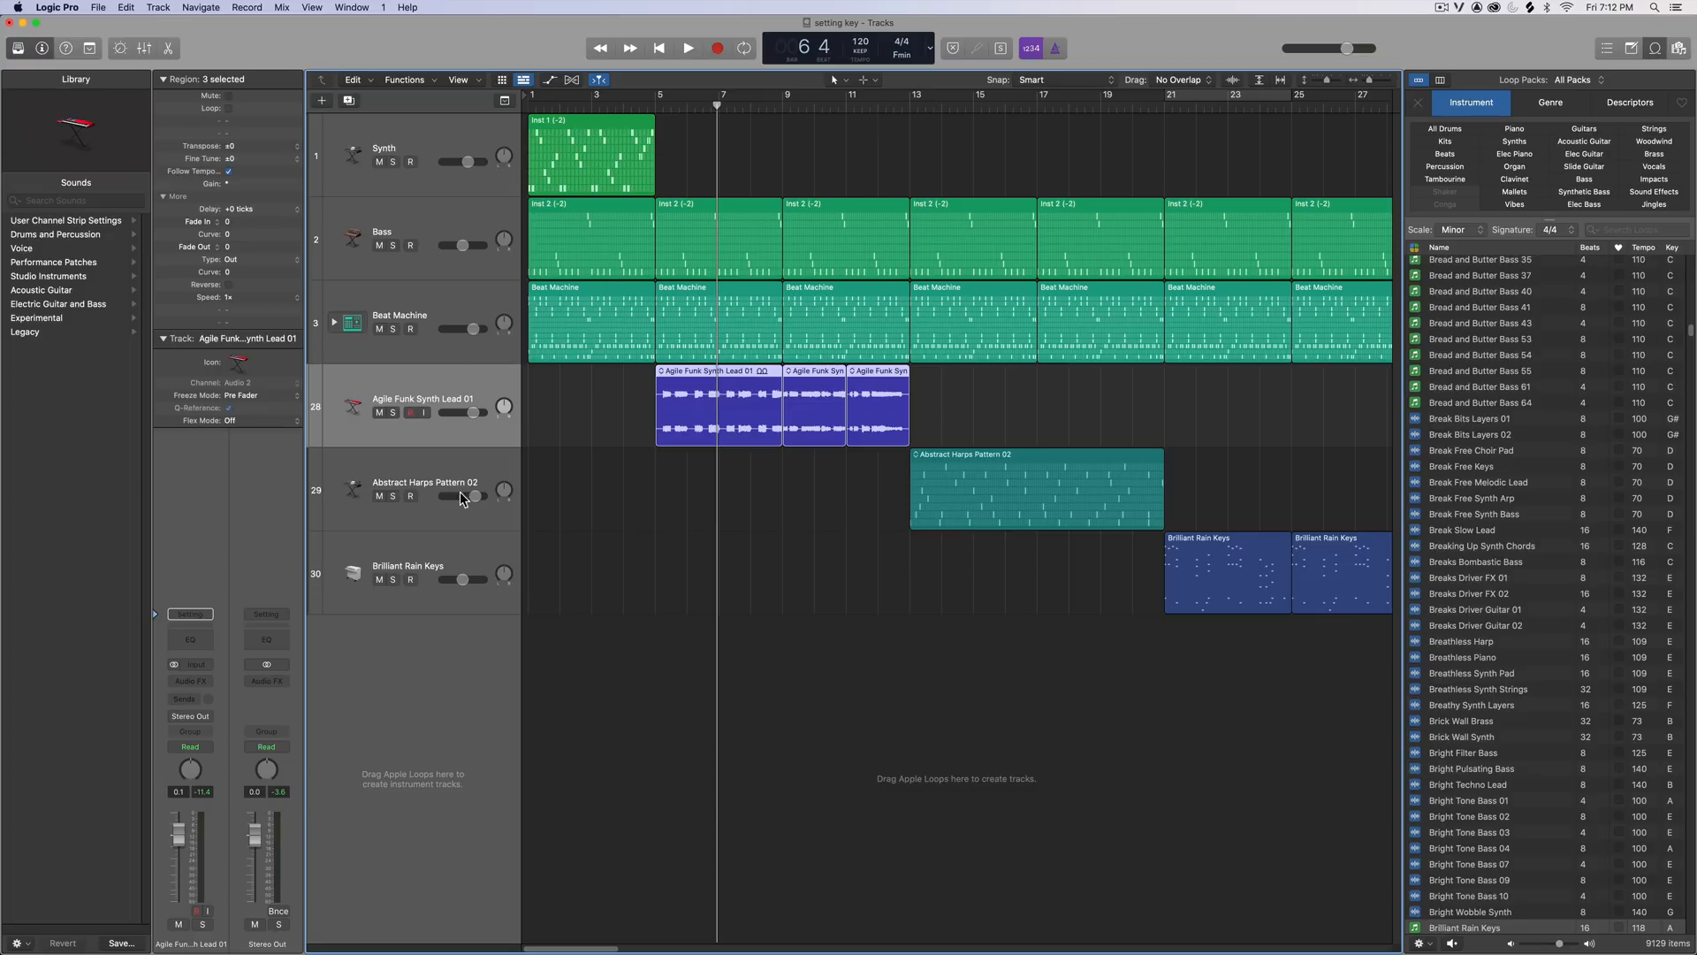
{"action": "left_click", "coordinate": [446, 468]}
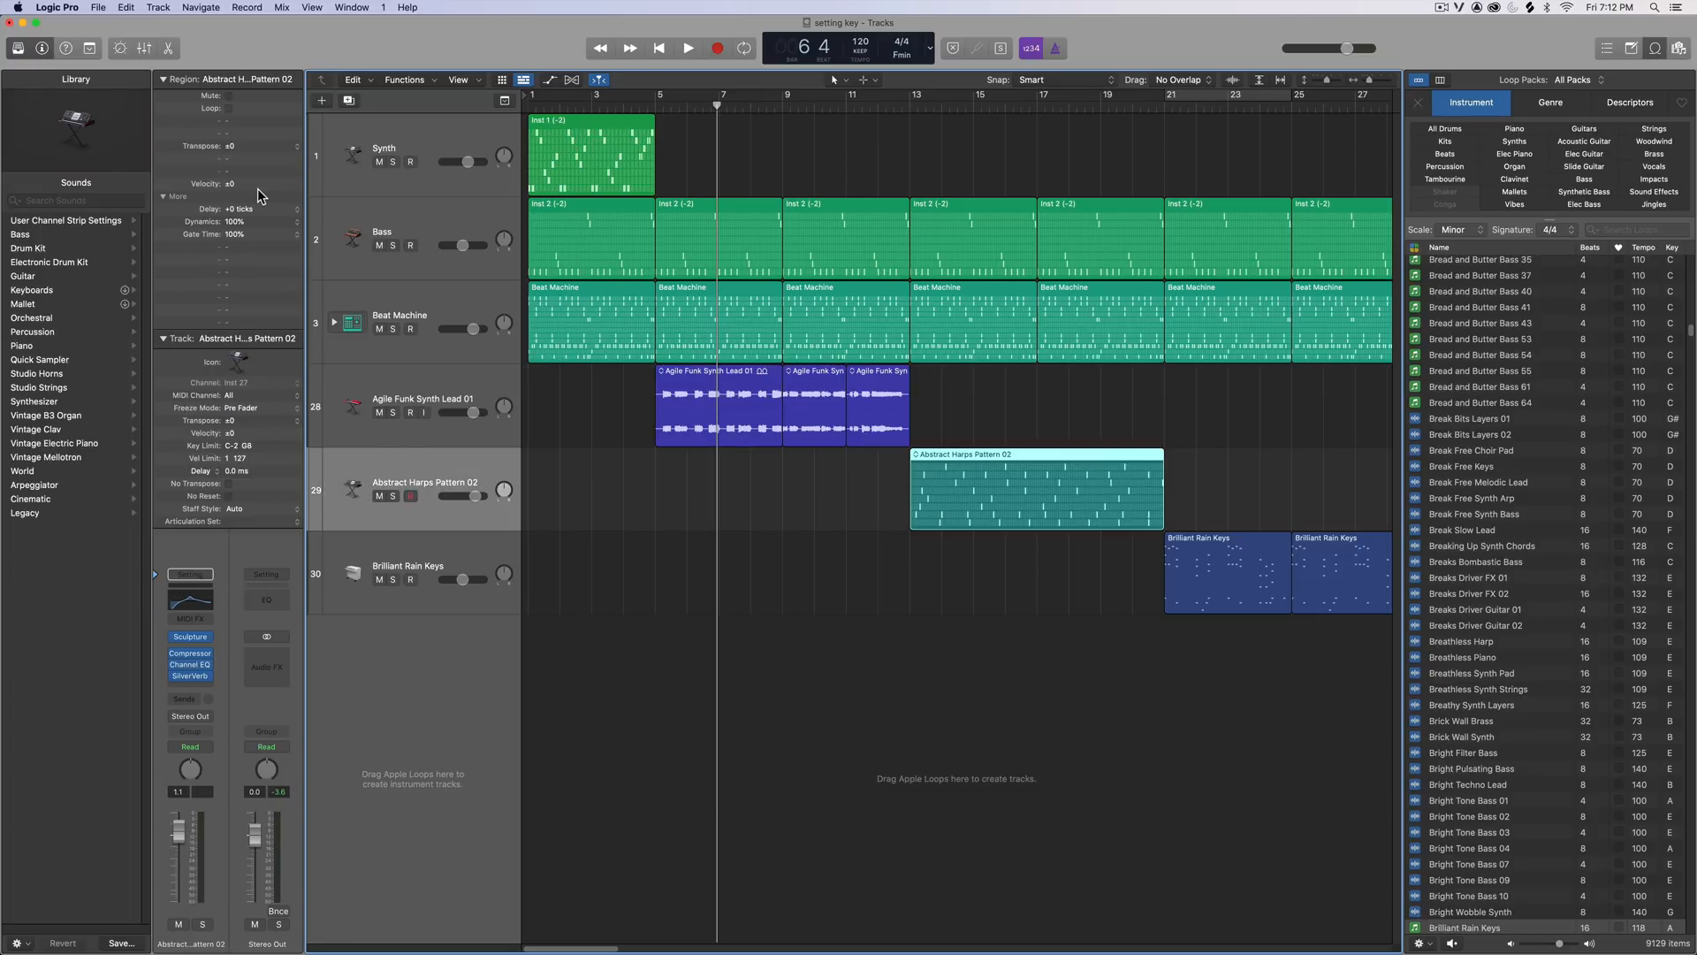
{"action": "double_click", "coordinate": [247, 153]}
{"action": "type", "text": "-2"}
{"action": "key", "text": "Return"}
- Transpose the Brilliant Rain Keys regions by -2 semitones
{"action": "left_click", "coordinate": [426, 546]}
{"action": "double_click", "coordinate": [263, 146]}
{"action": "type", "text": "-2"}
{"action": "key", "text": "Return"}
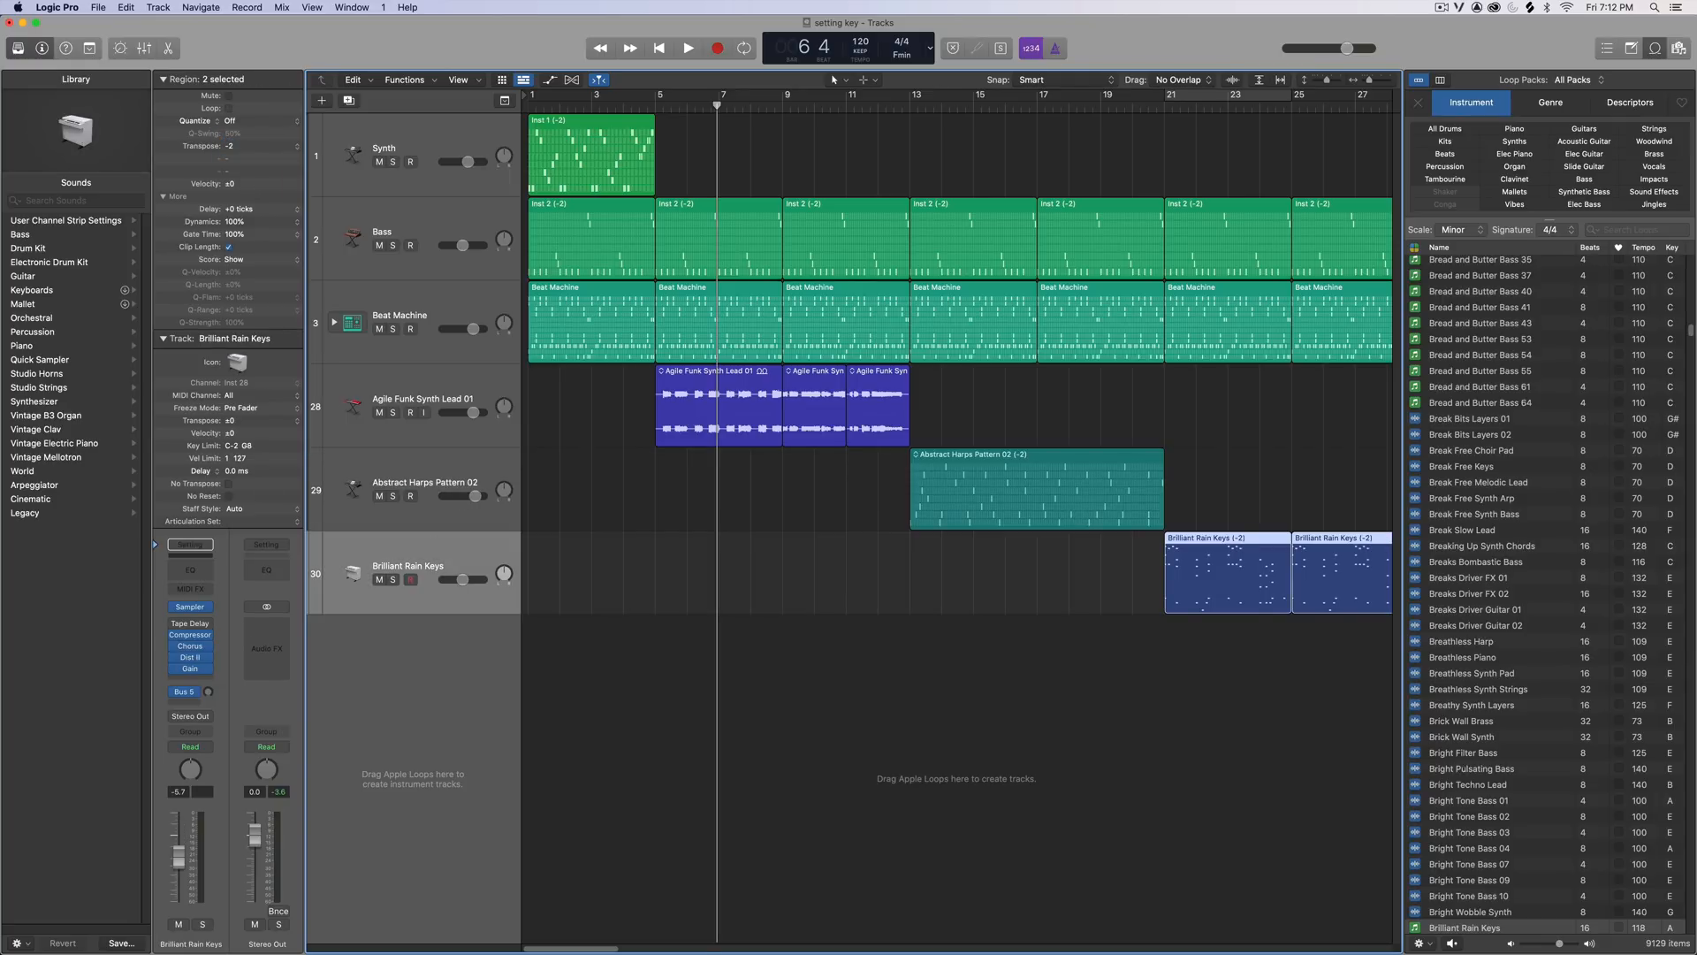
- Deselect the regions and audition the arrangement from bar 4, jumping ahead to about bar 12 during playback
{"action": "left_click", "coordinate": [1132, 465]}
{"action": "left_click", "coordinate": [1221, 446]}
{"action": "left_click", "coordinate": [624, 106]}
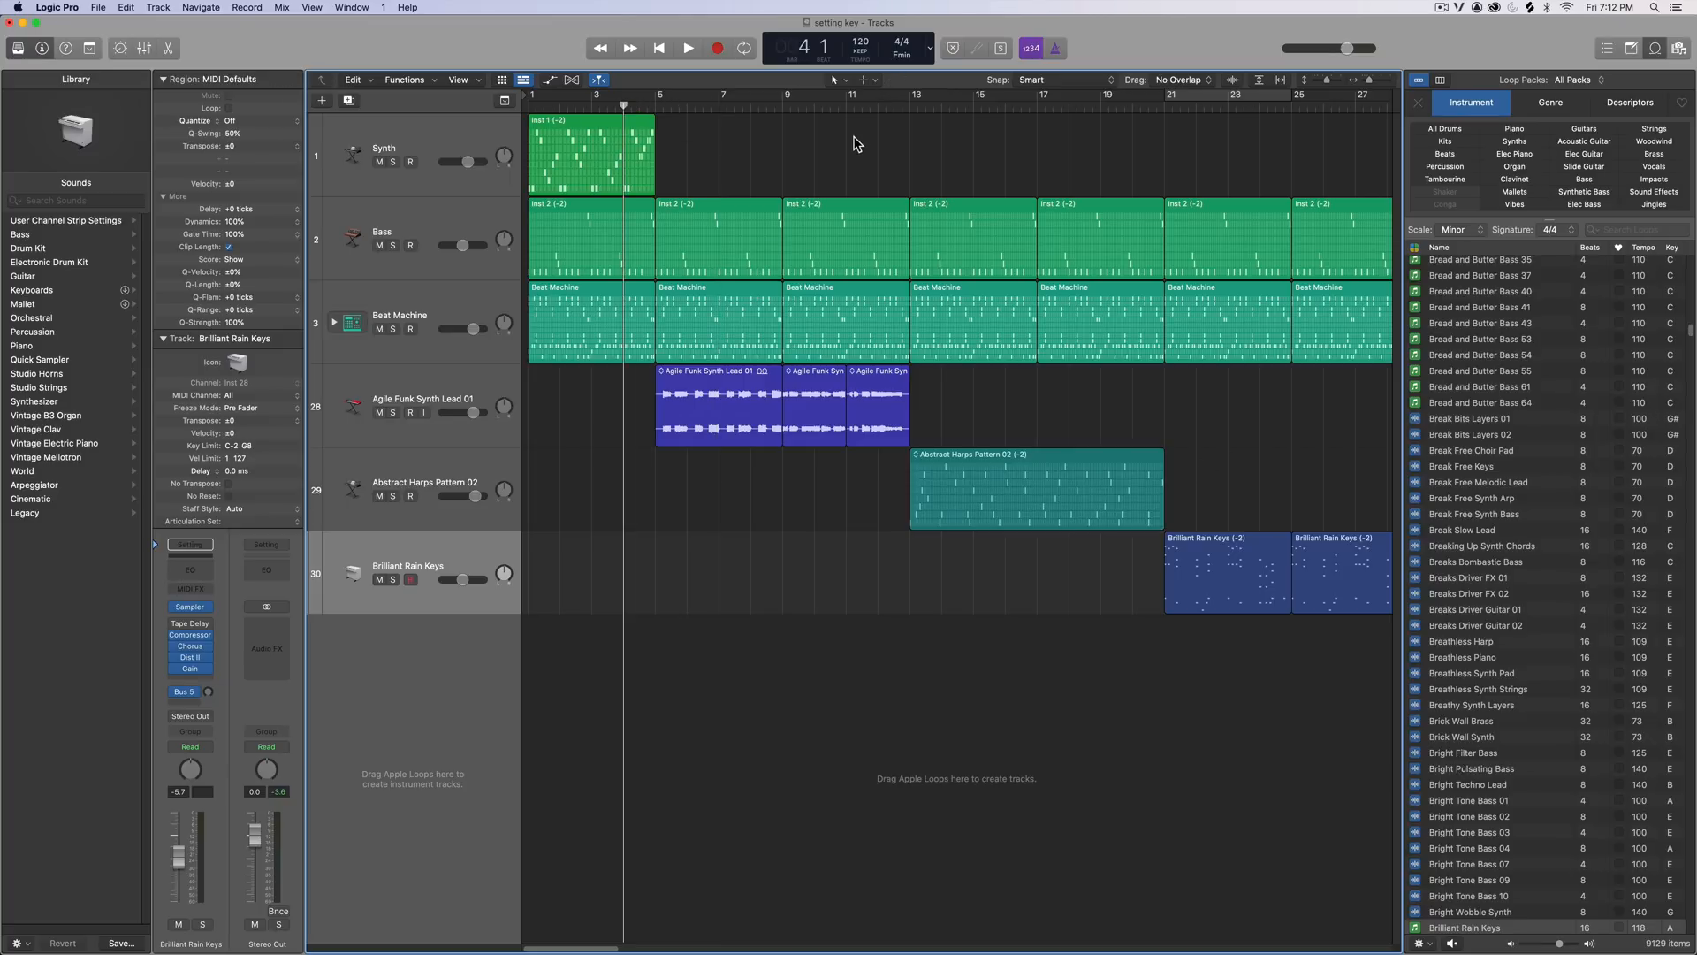
{"action": "key", "text": "space"}
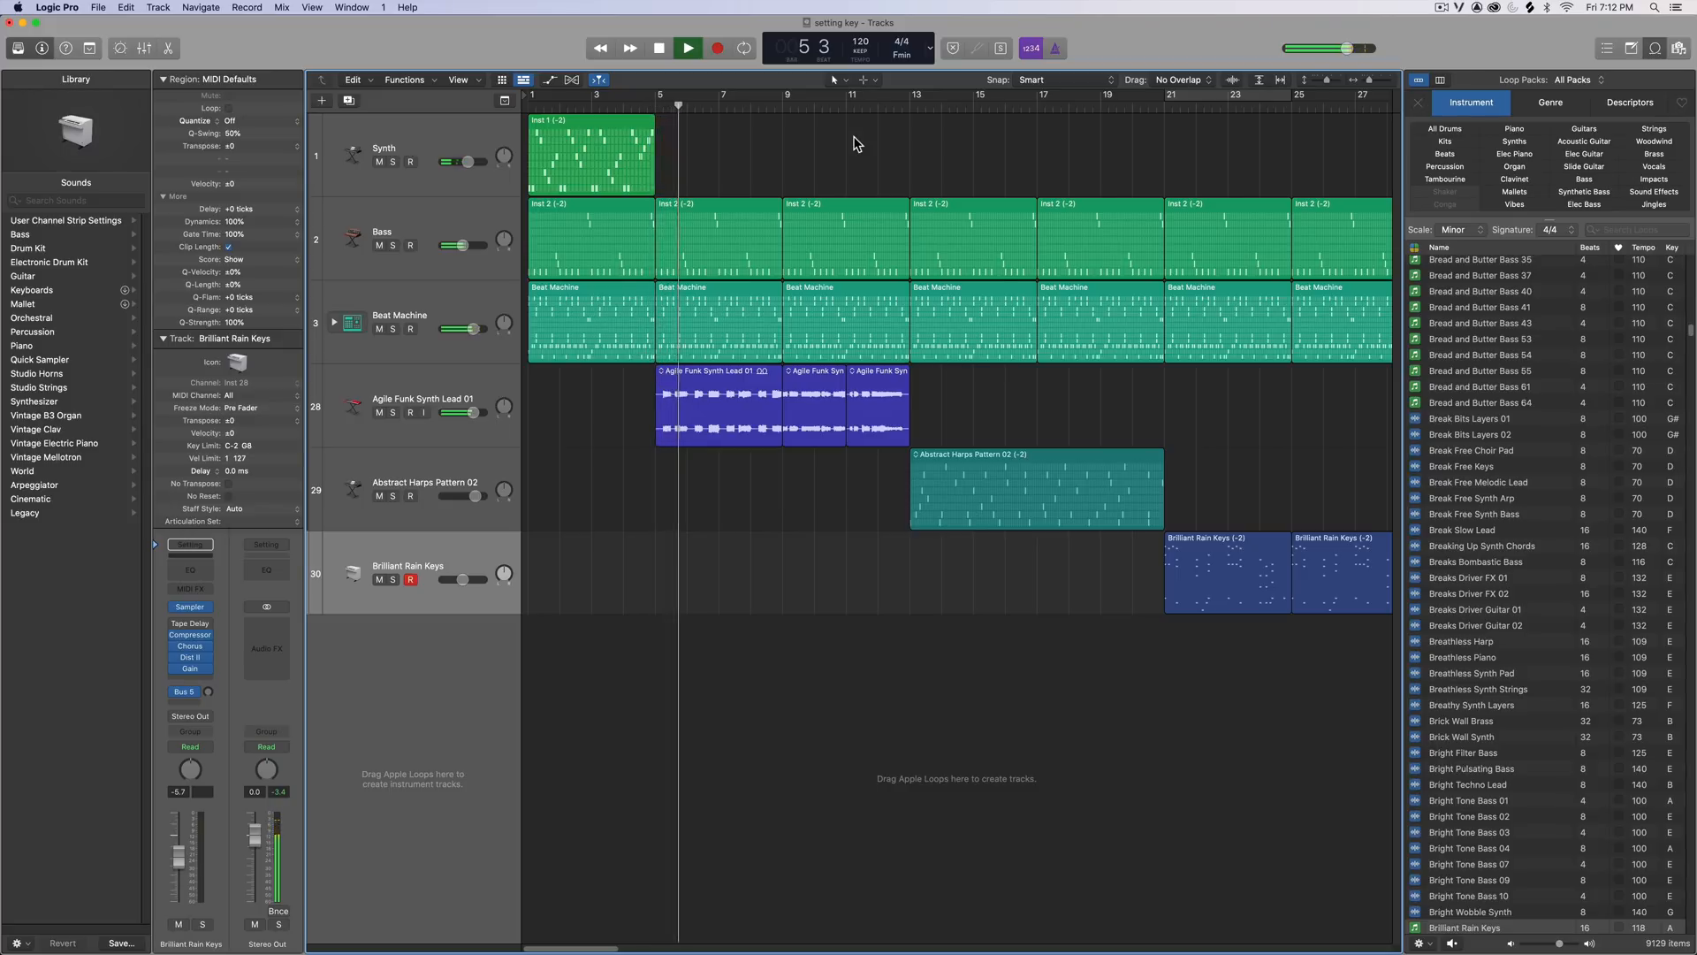
{"action": "left_click", "coordinate": [883, 108]}
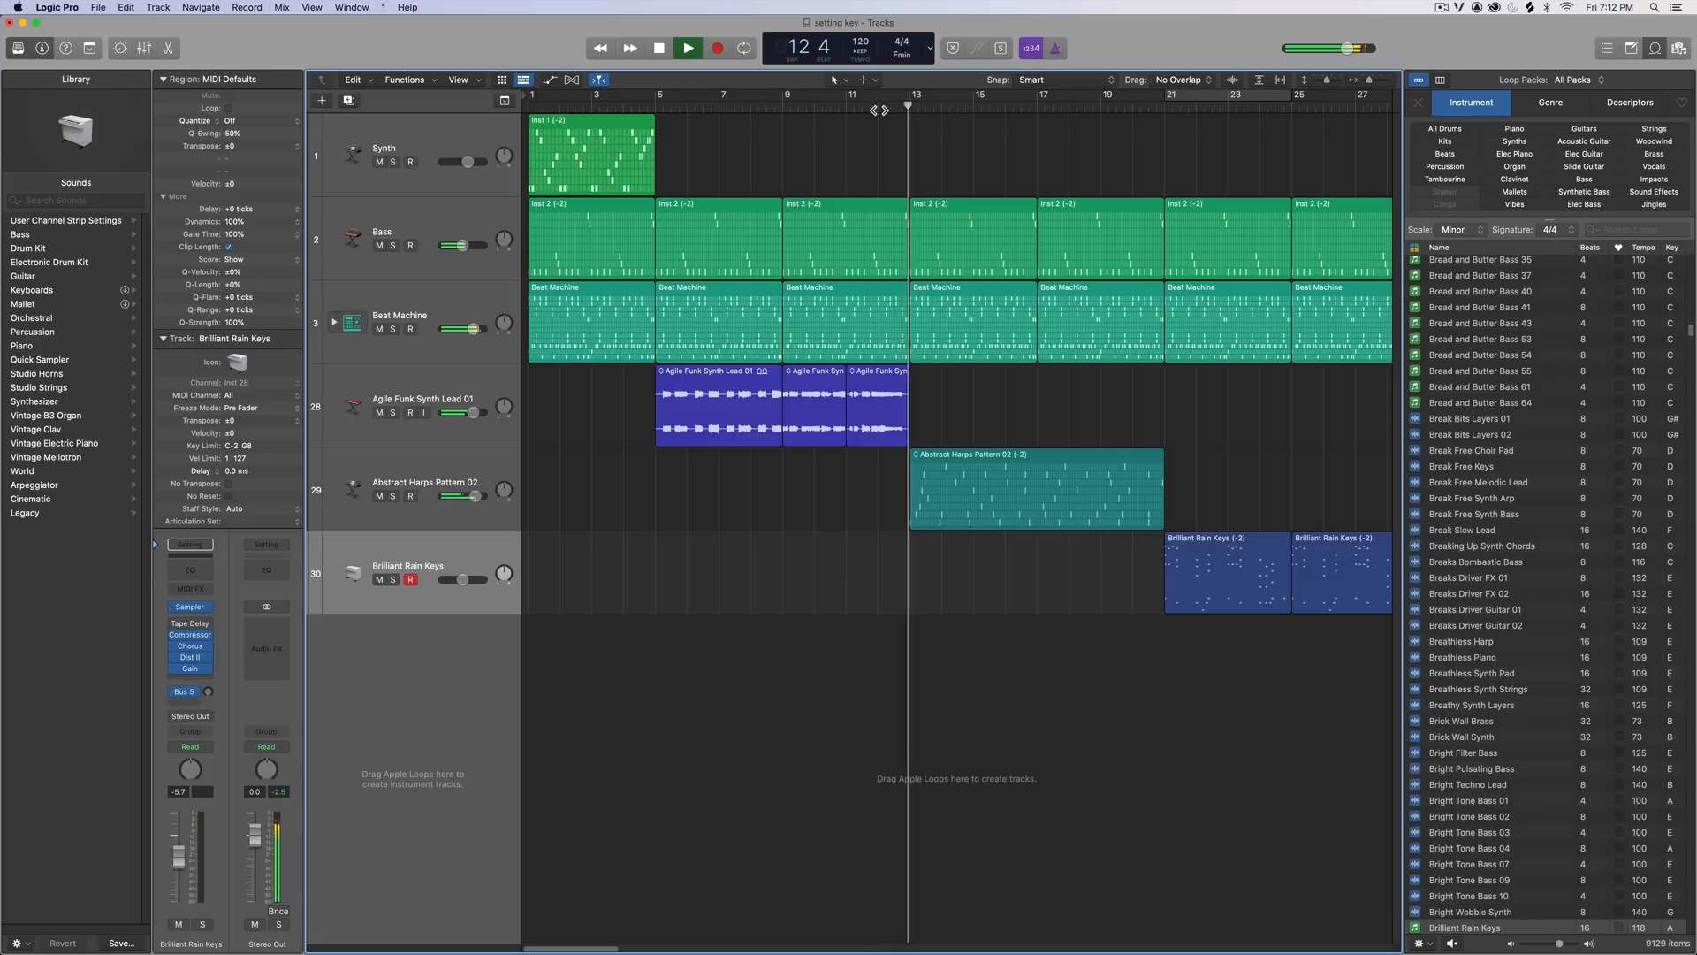
- Disarm recording on the Brilliant Rain Keys track, stop playback and place the playhead at bar 21
{"action": "left_click", "coordinate": [405, 581]}
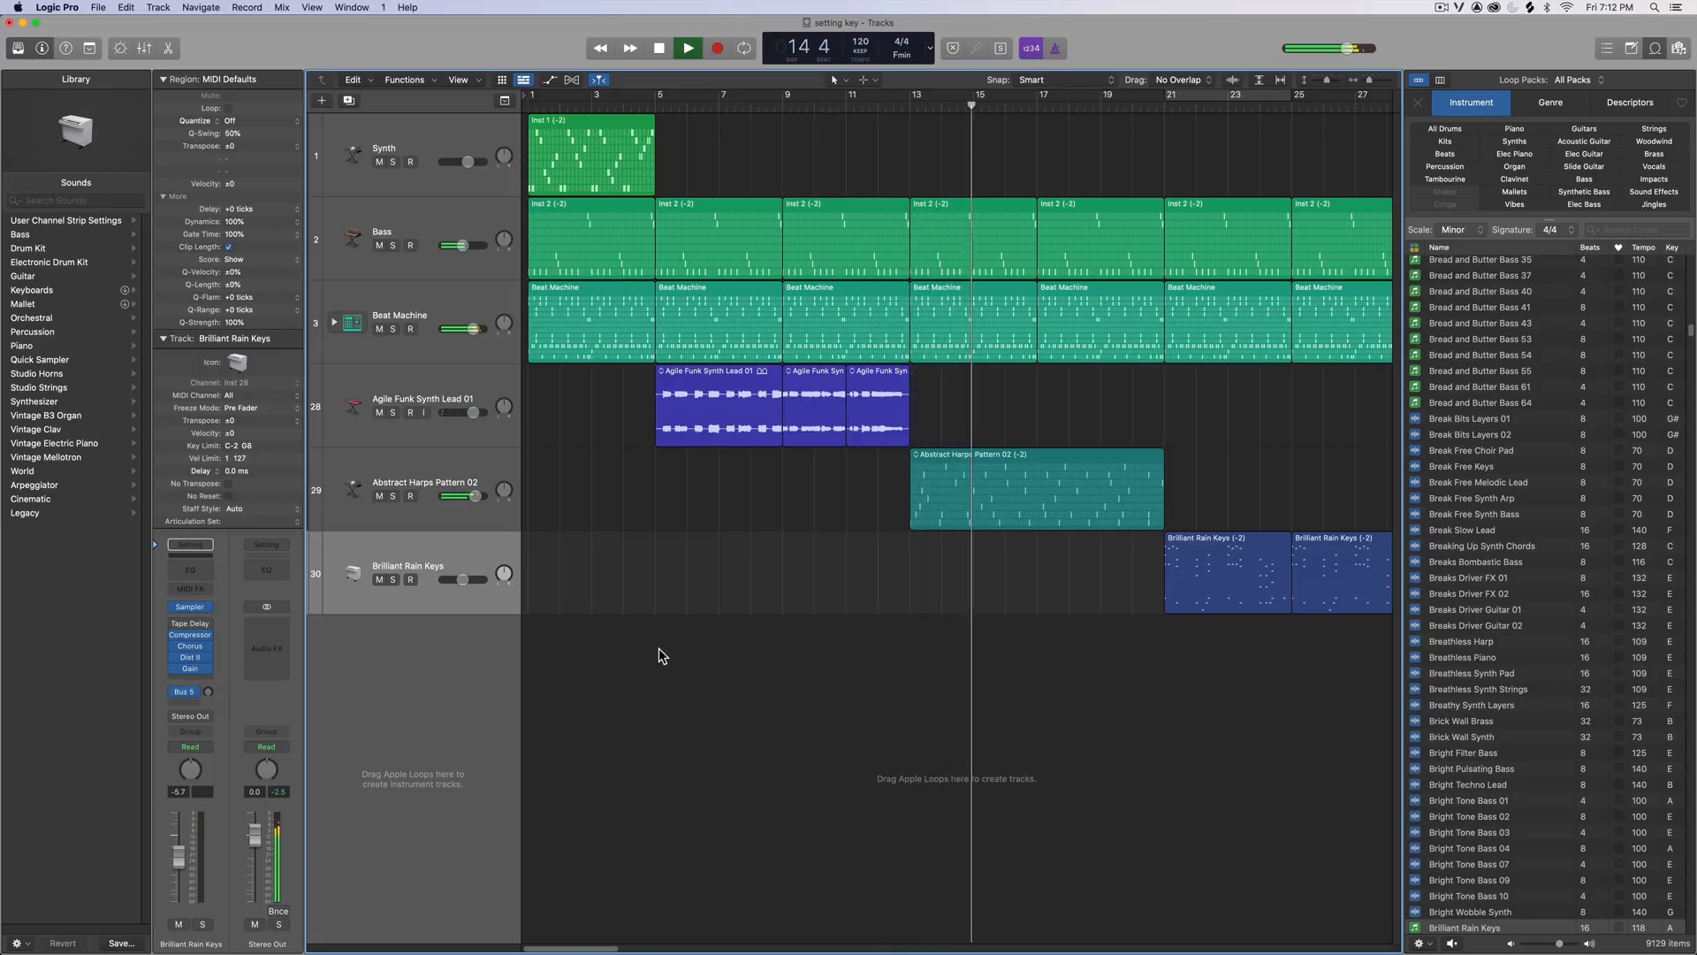
{"action": "key", "text": "space"}
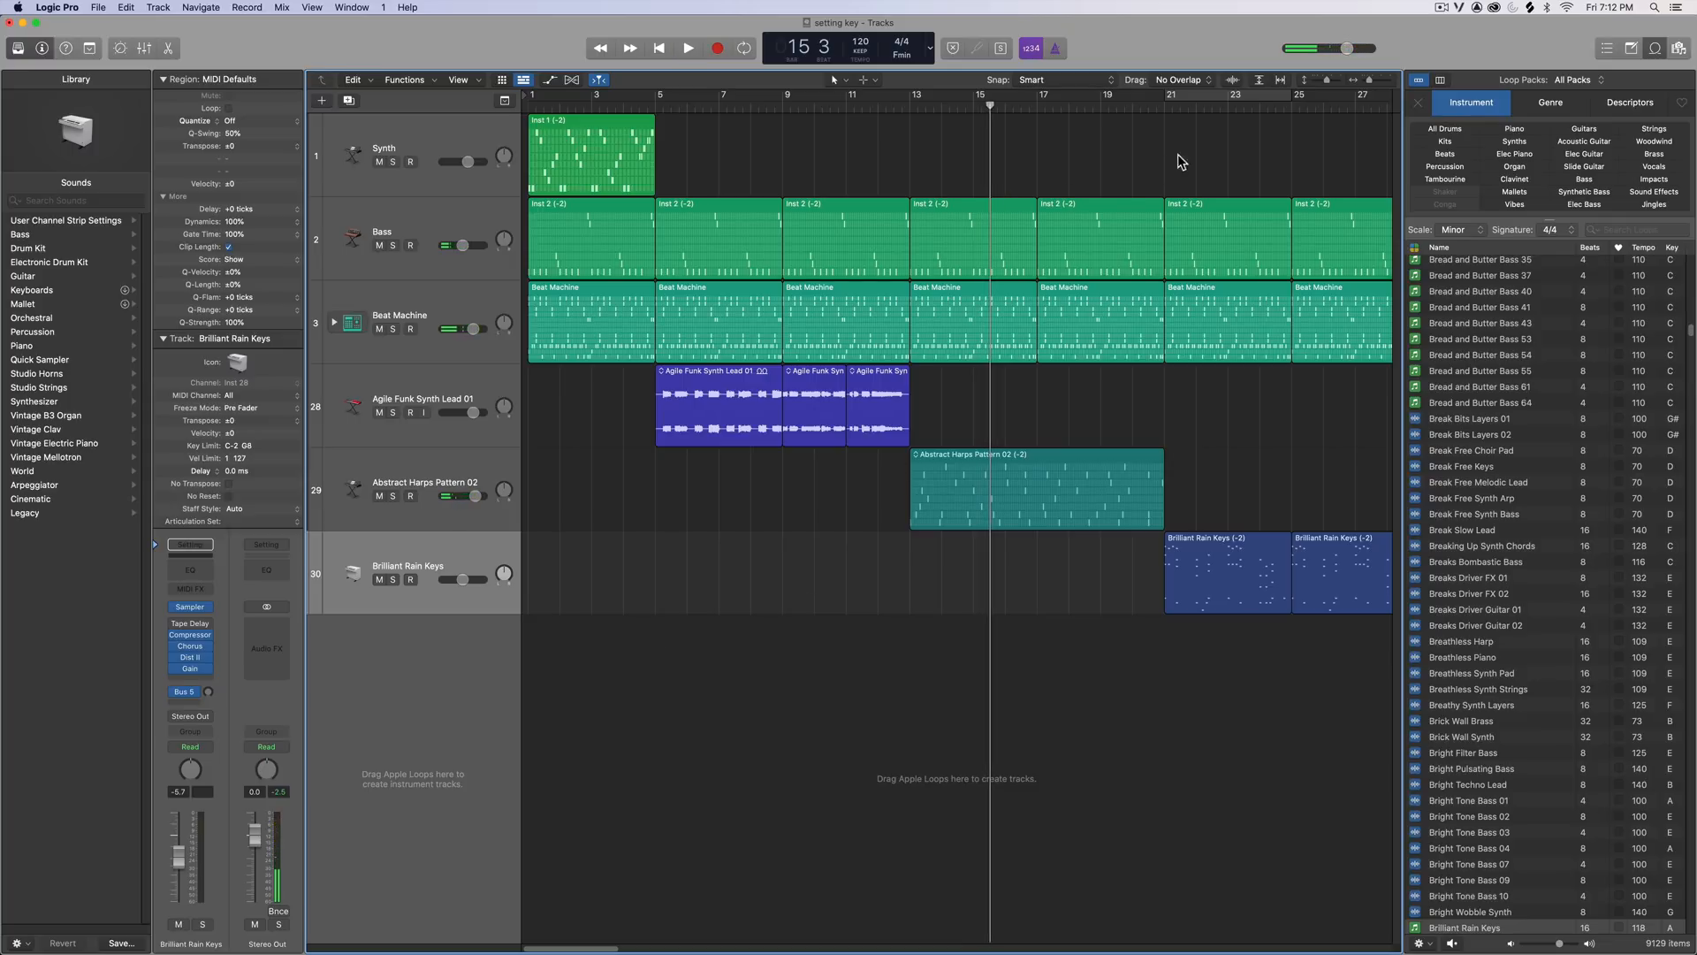
{"action": "left_click", "coordinate": [1163, 108]}
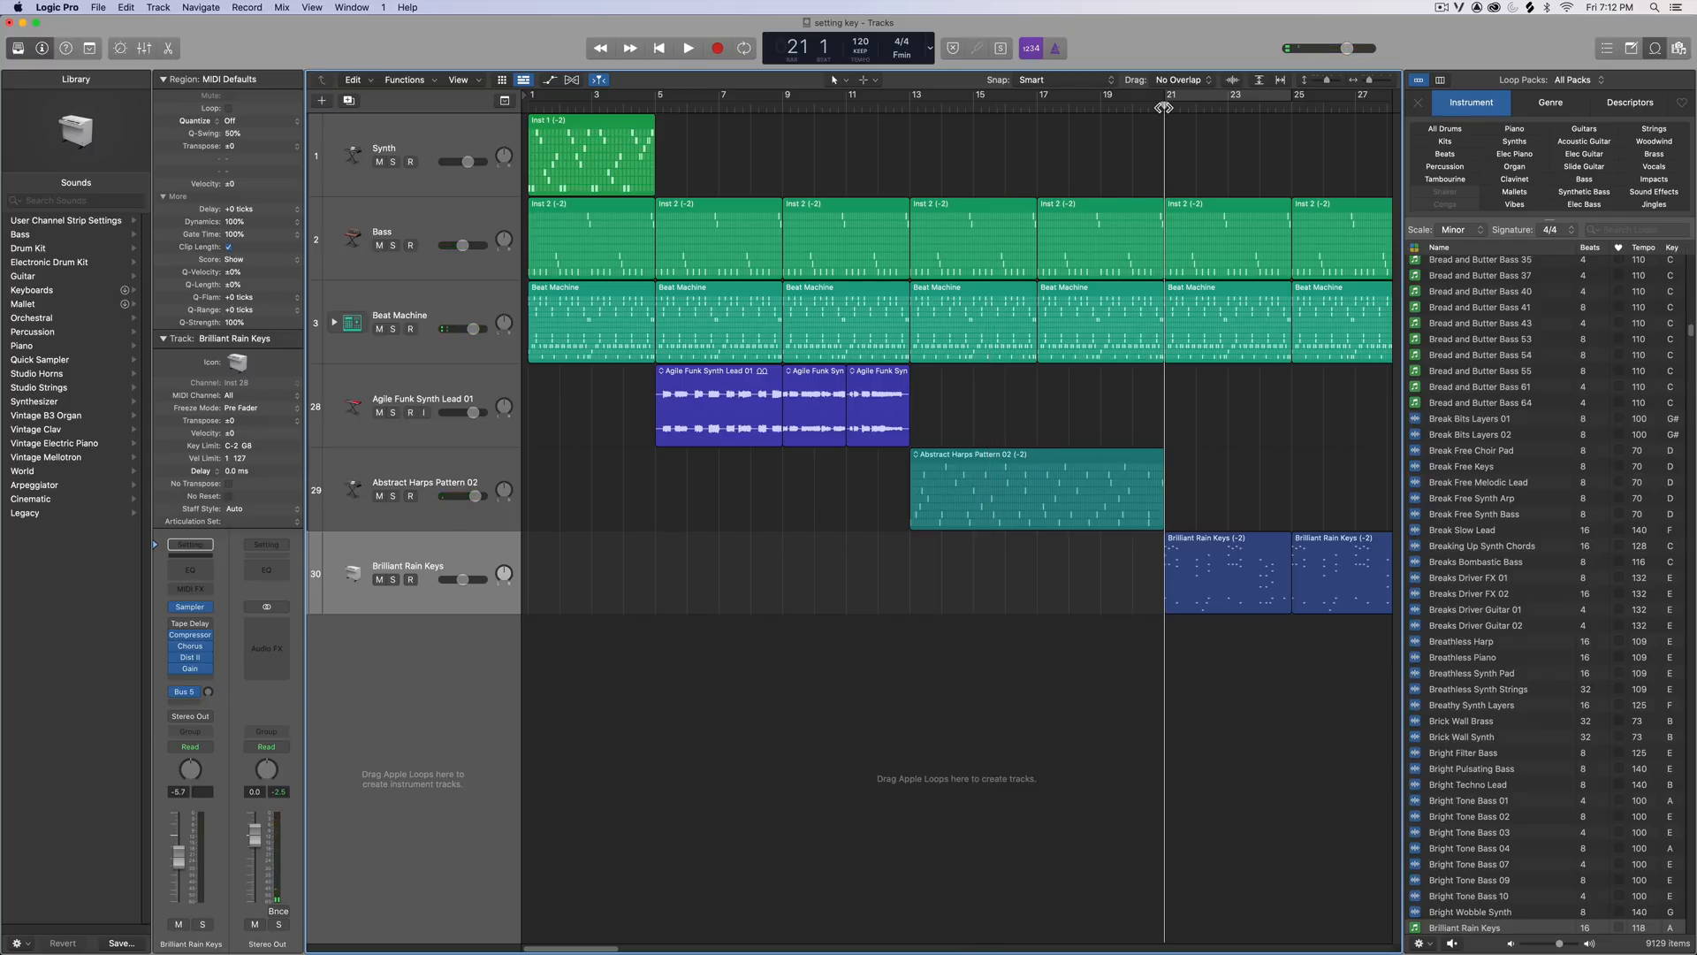